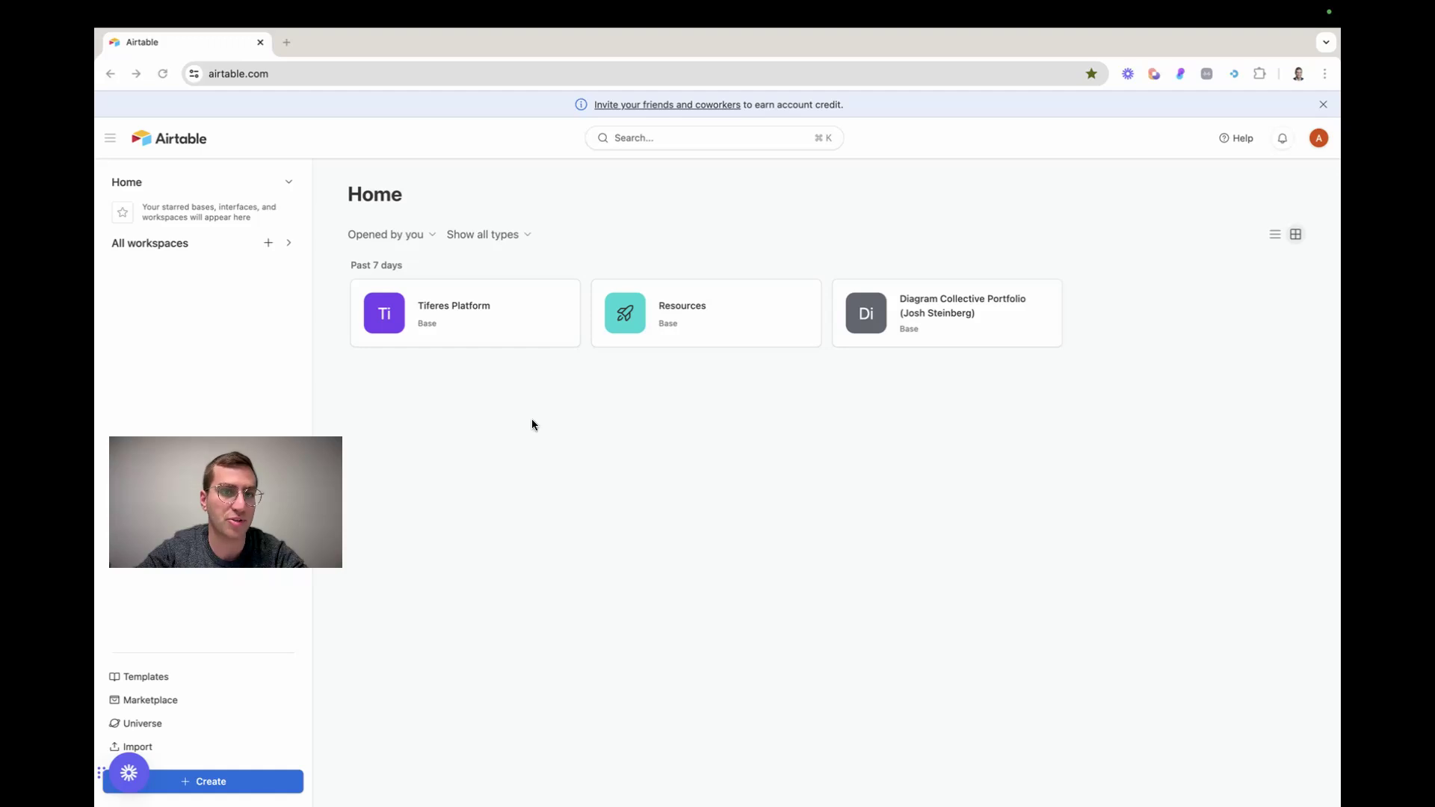
# Create a new base starting from scratch
pyautogui.click(236, 782)
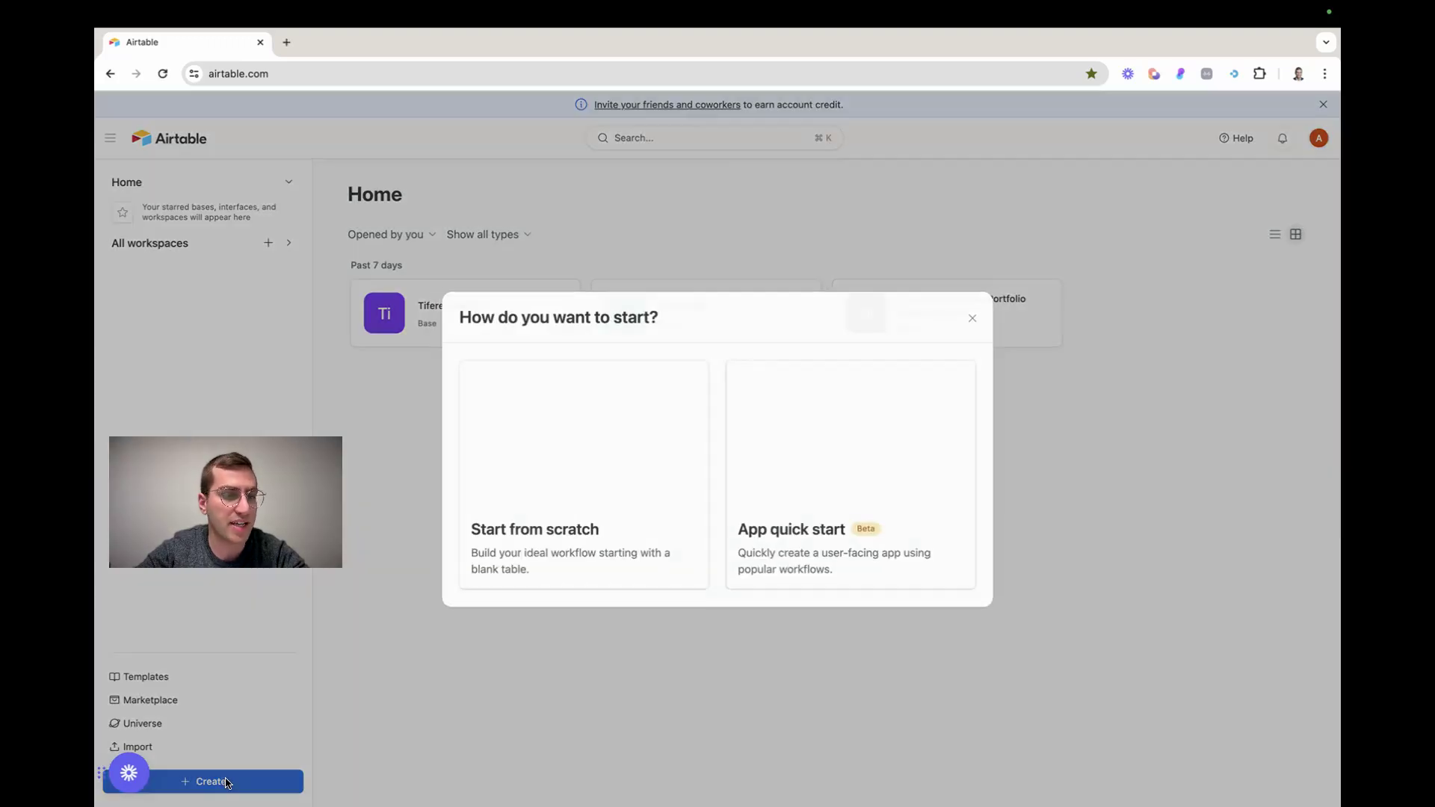
pyautogui.click(538, 453)
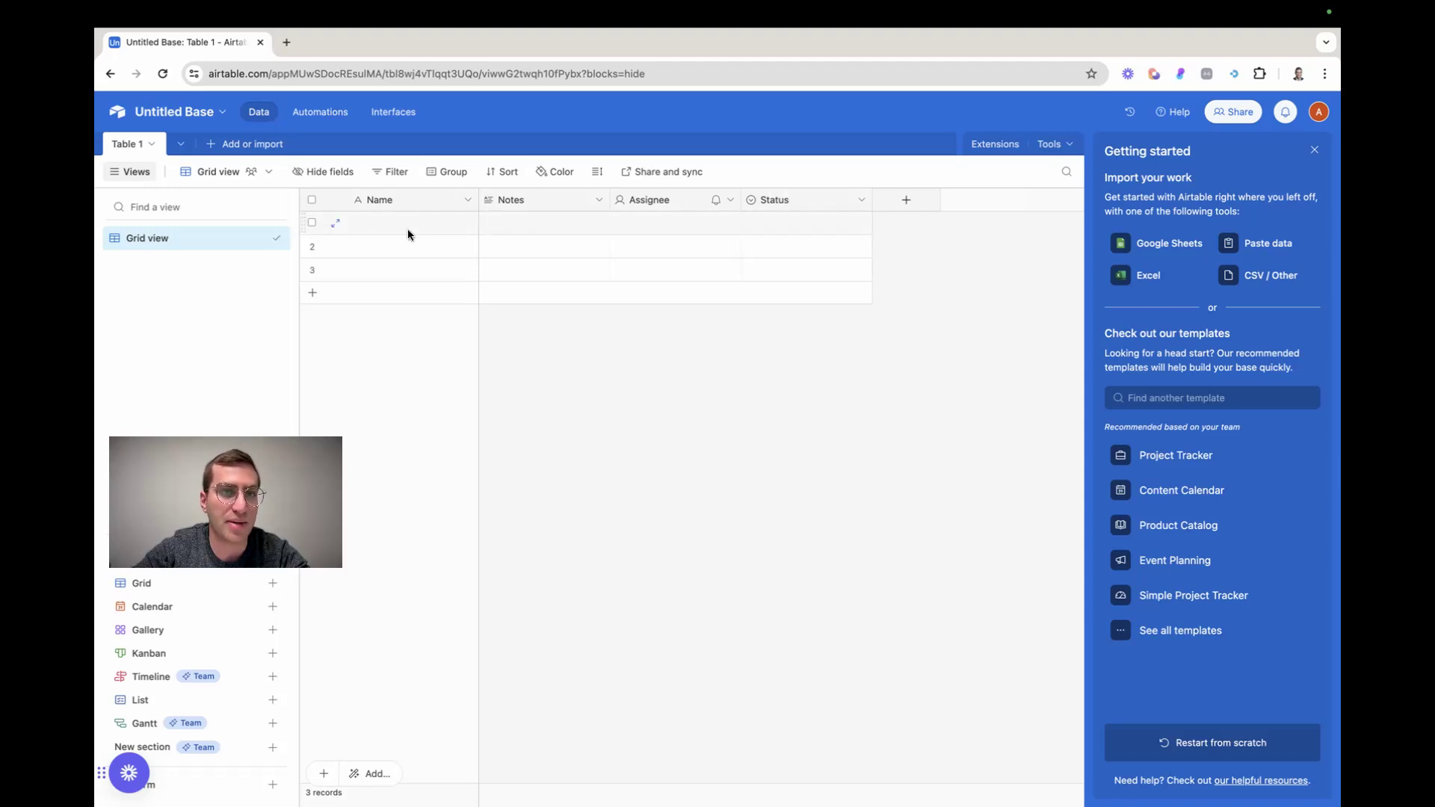
# Rename the primary Name field as Locations, with Single line text as its field type
pyautogui.doubleClick(401, 196)
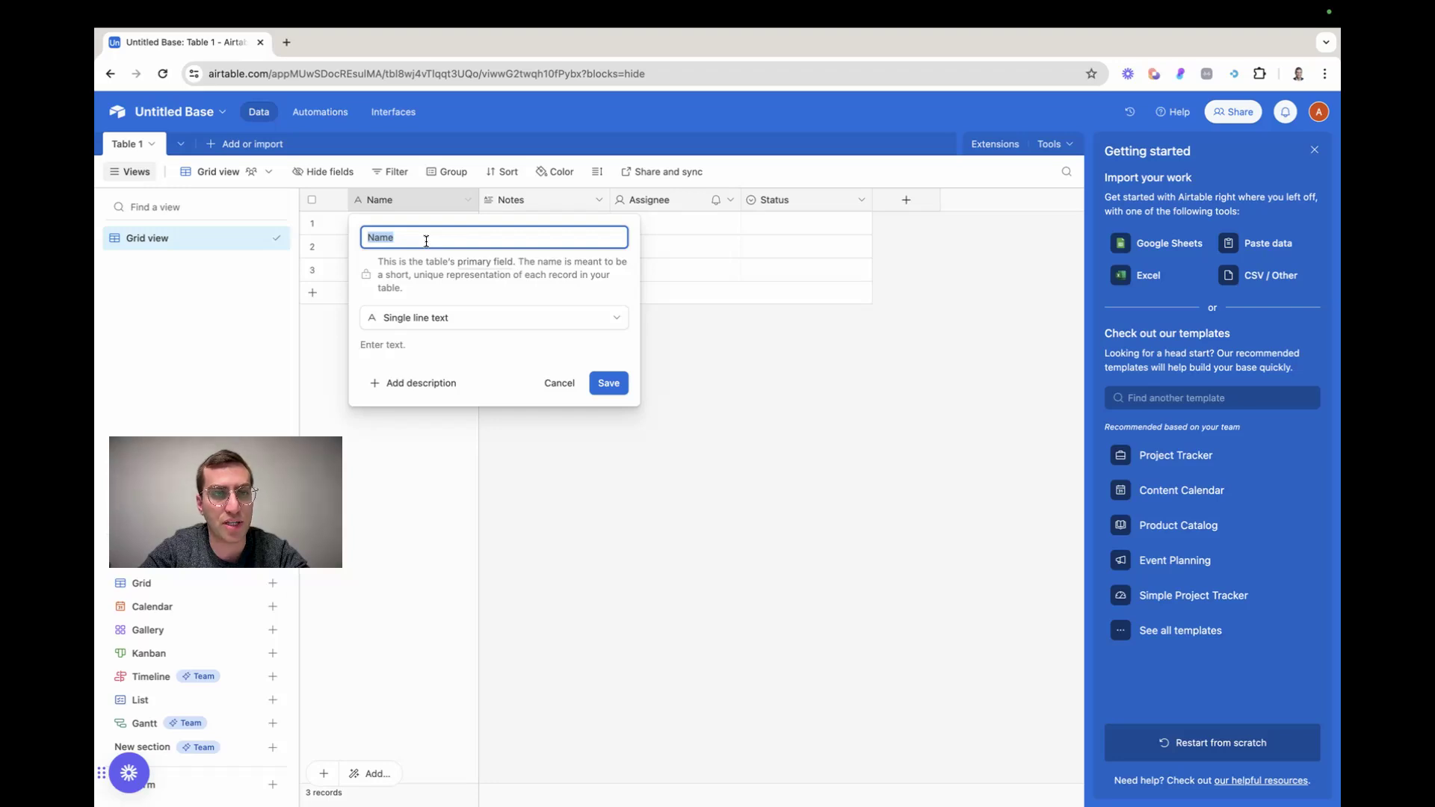
pyautogui.write('Locations')
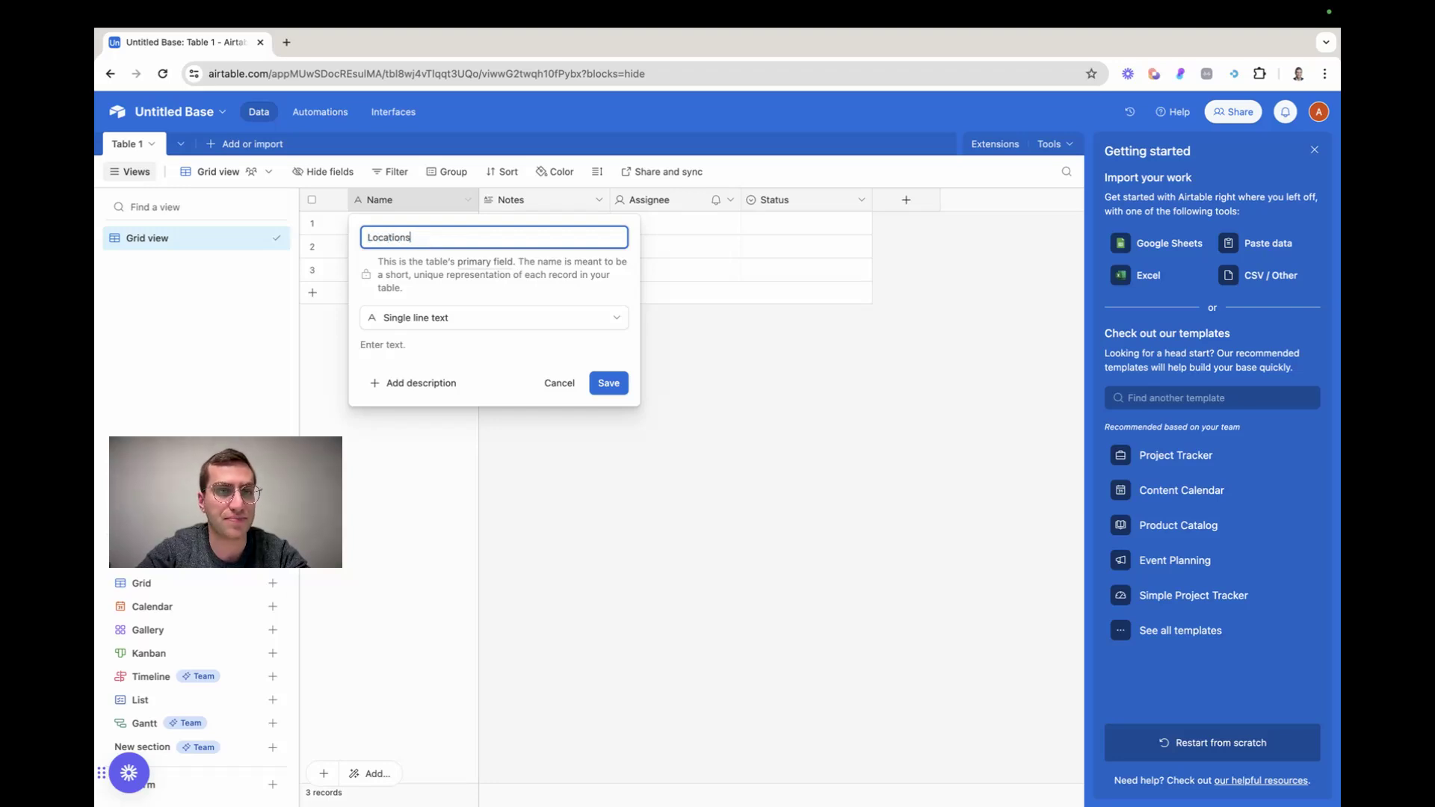
pyautogui.click(528, 320)
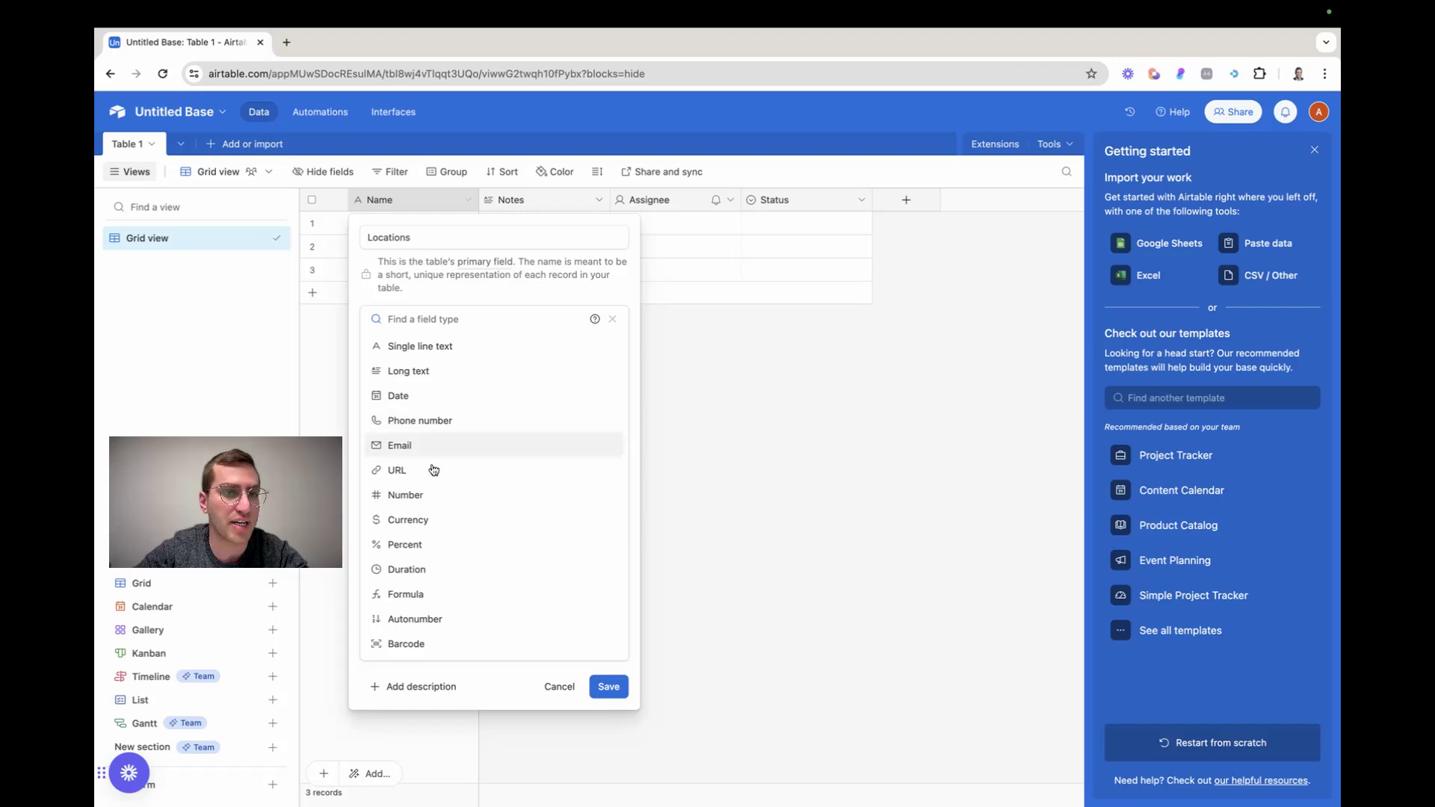
pyautogui.click(433, 345)
pyautogui.click(615, 381)
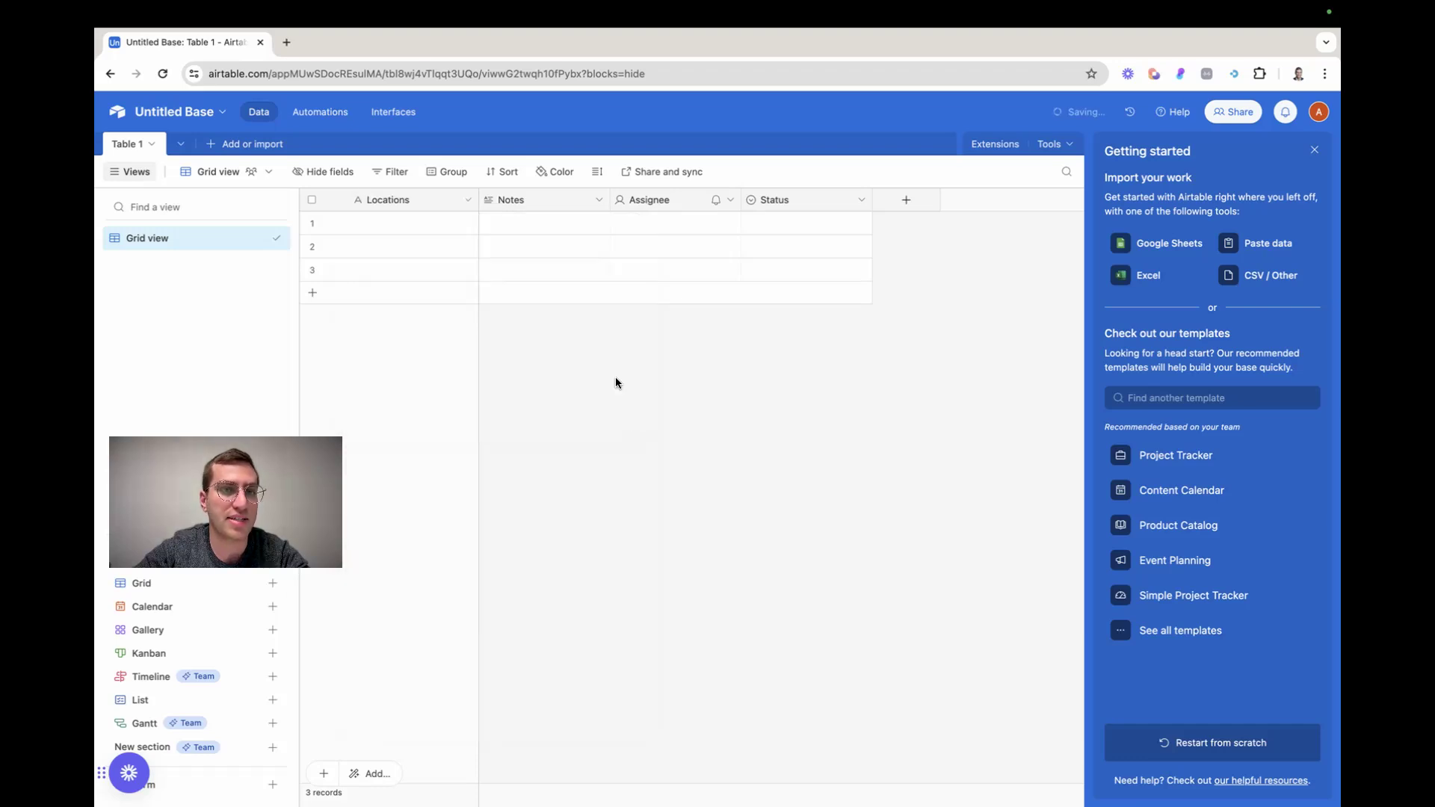
# Open the Notes field's settings and look at the field types available for it
pyautogui.doubleClick(522, 204)
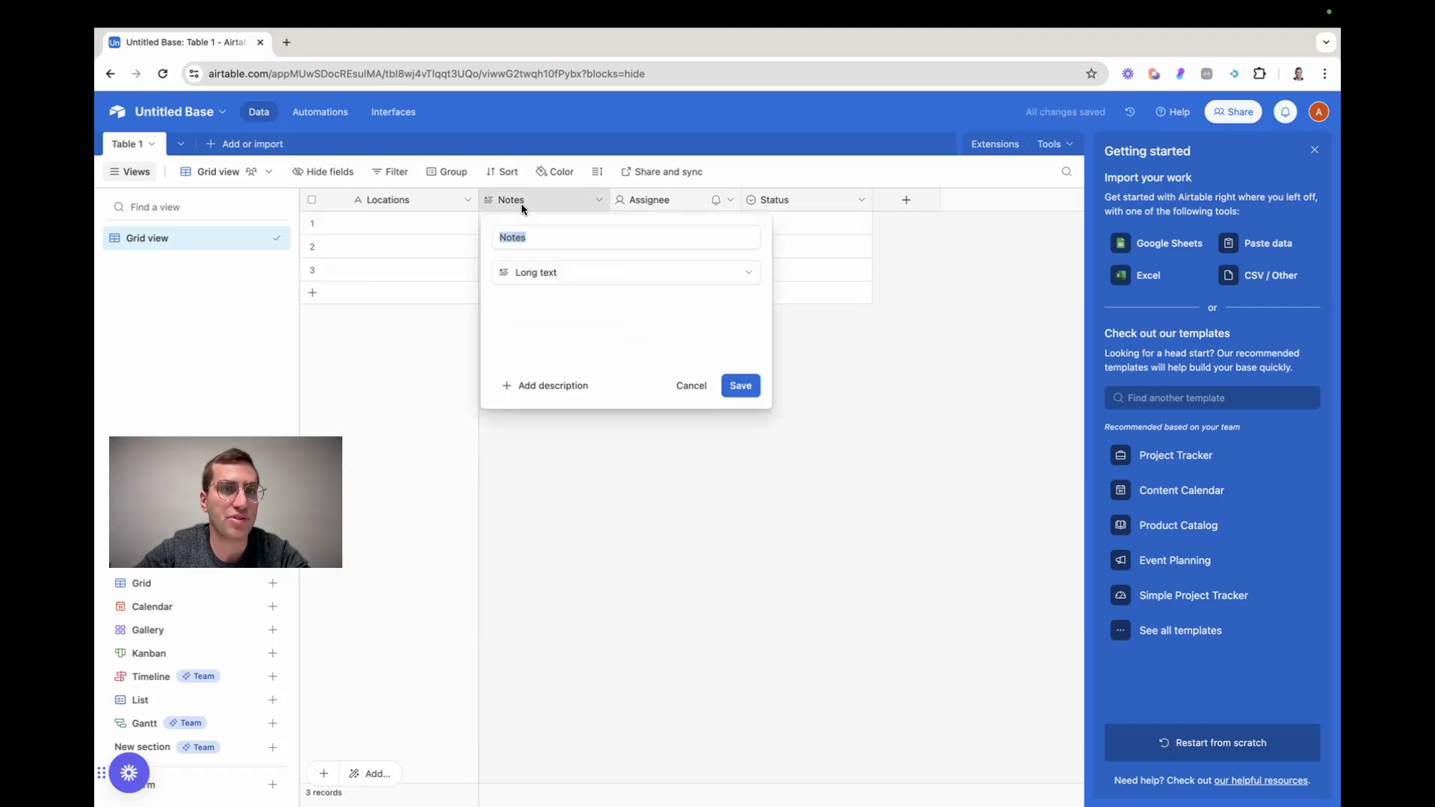
pyautogui.click(538, 273)
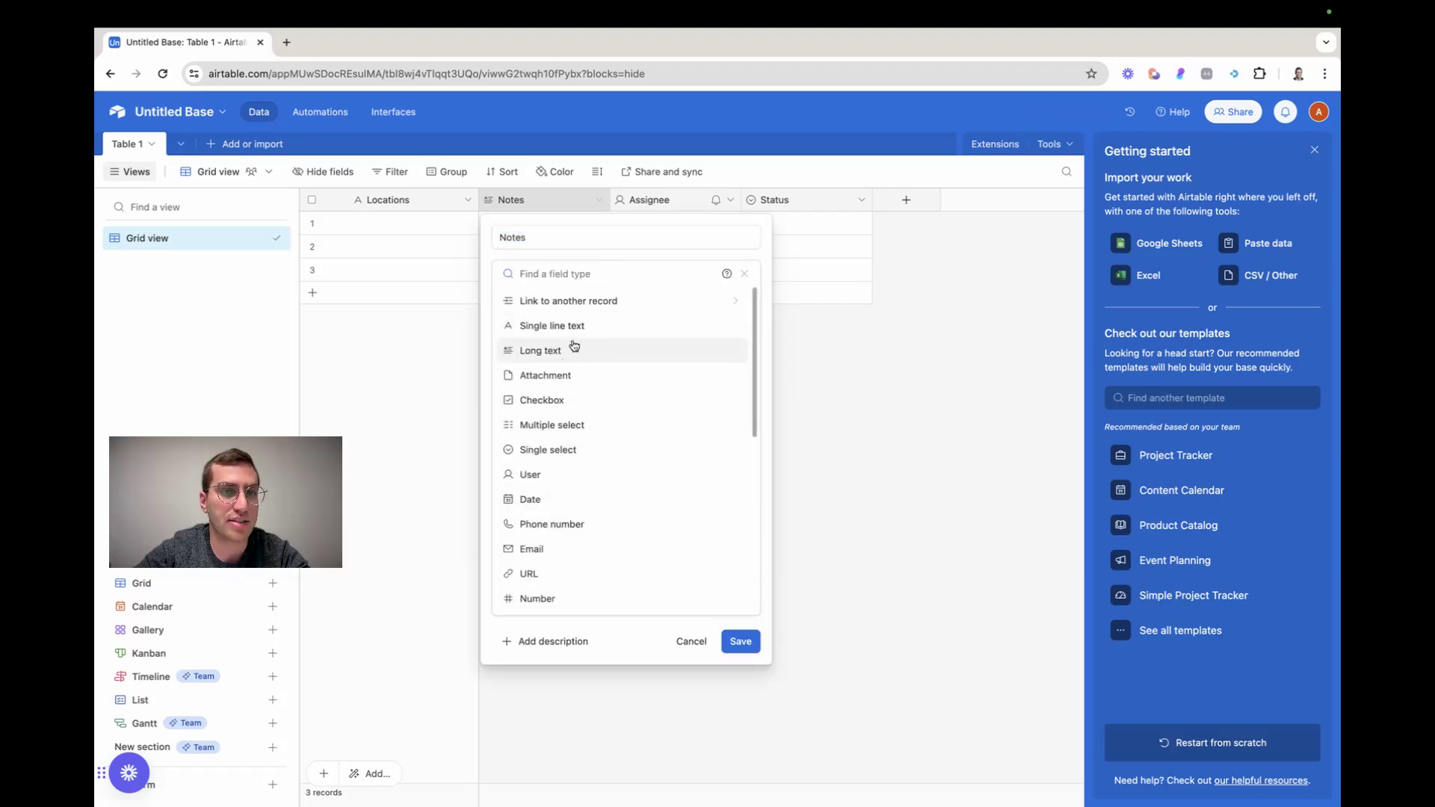
pyautogui.click(535, 205)
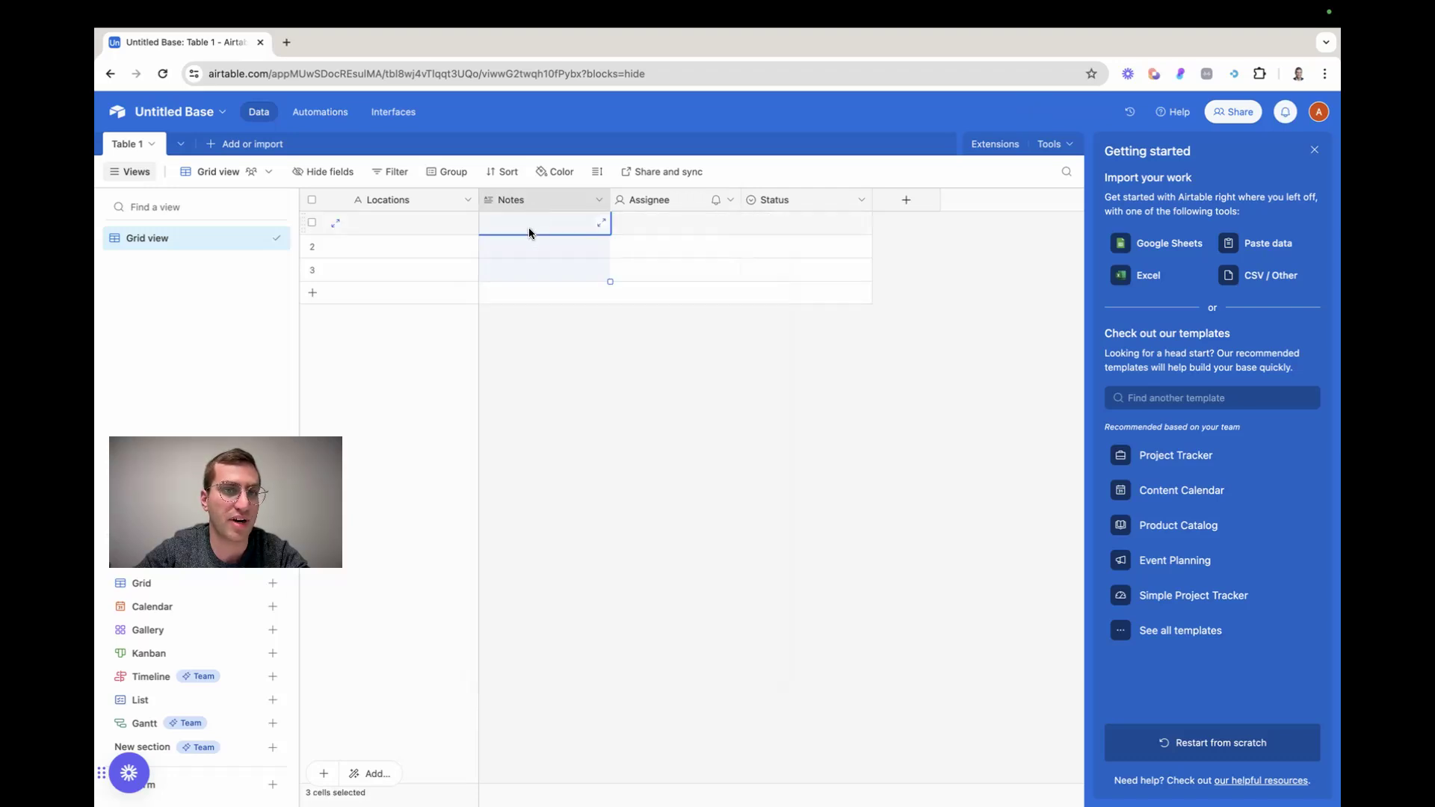
# Enter "sdf" in the Notes cell of the first record using the expanded cell editor
pyautogui.click(602, 223)
pyautogui.write('sdf')
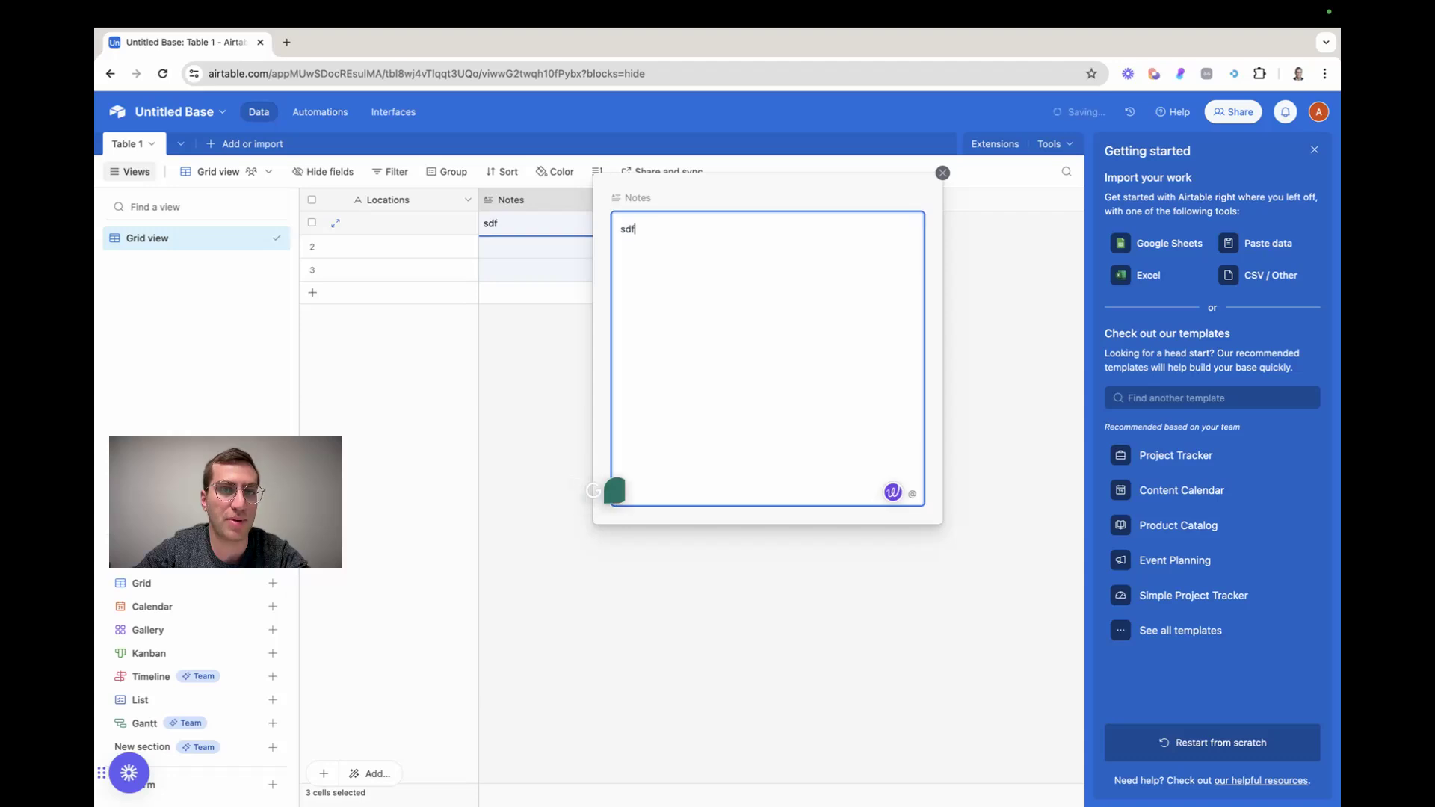
pyautogui.click(942, 173)
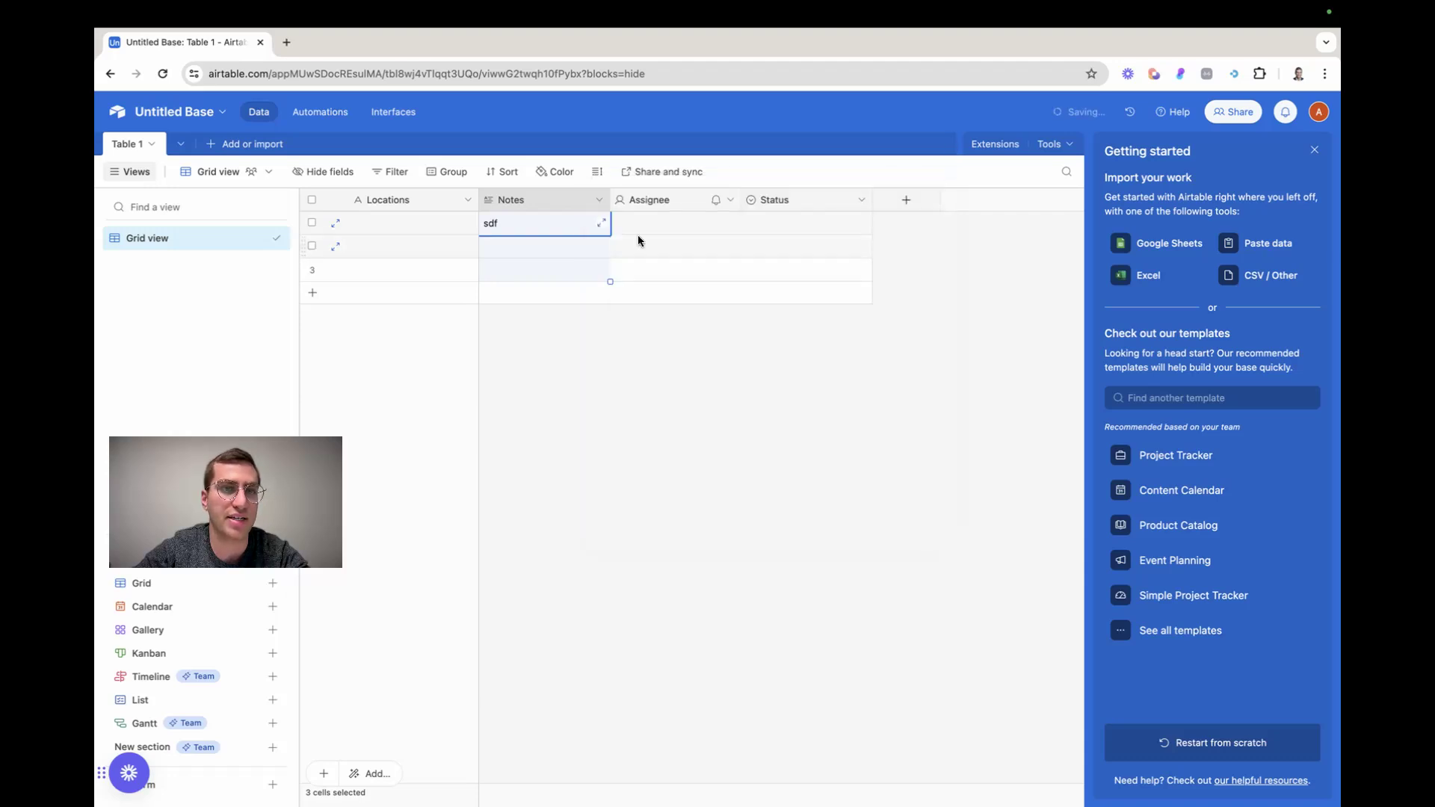
# Enable rich text formatting for the Notes long text field and convert it
pyautogui.doubleClick(560, 197)
pyautogui.click(499, 326)
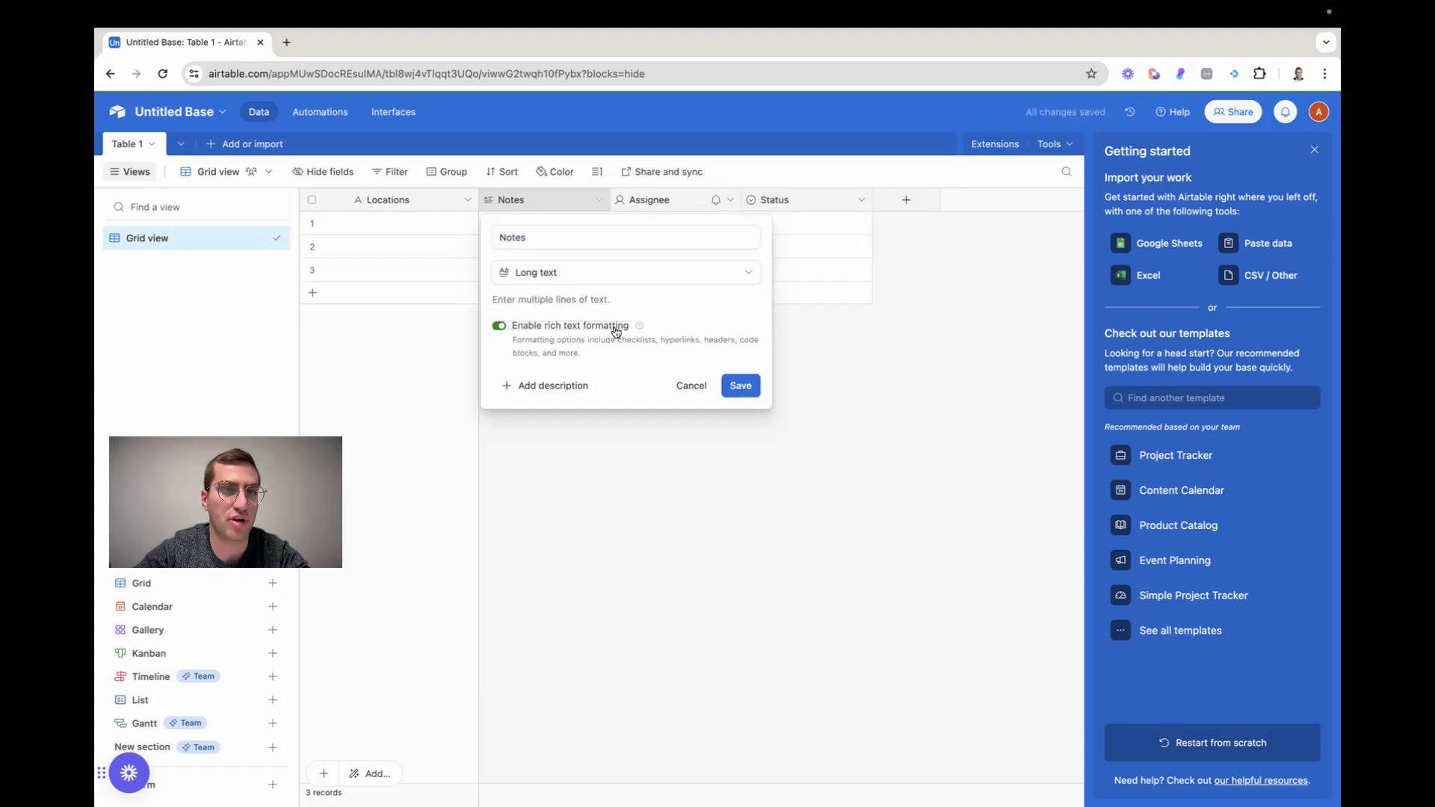
pyautogui.click(740, 386)
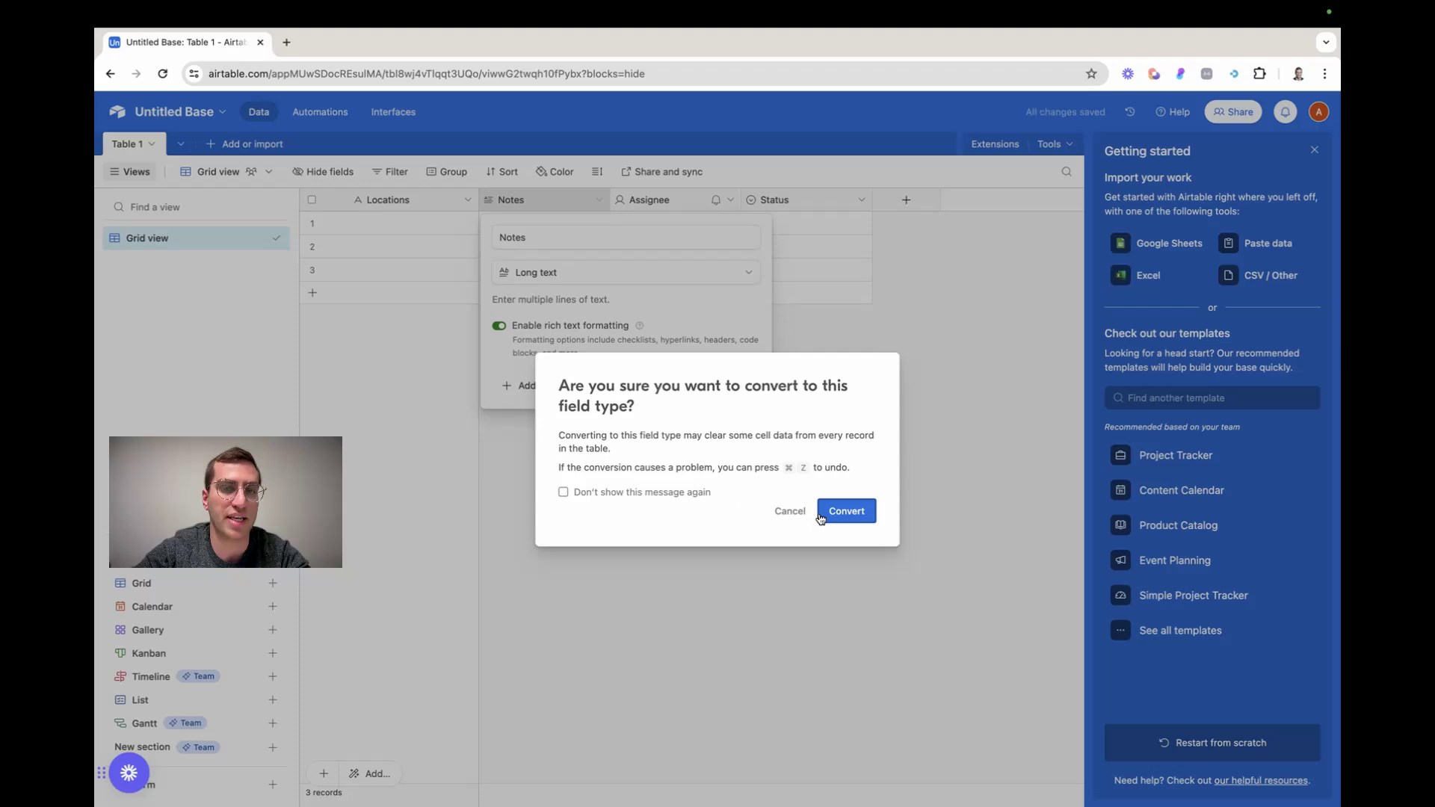
pyautogui.click(821, 513)
# Examine the Assignee field's settings and the choices offered in its first cell
pyautogui.doubleClick(653, 200)
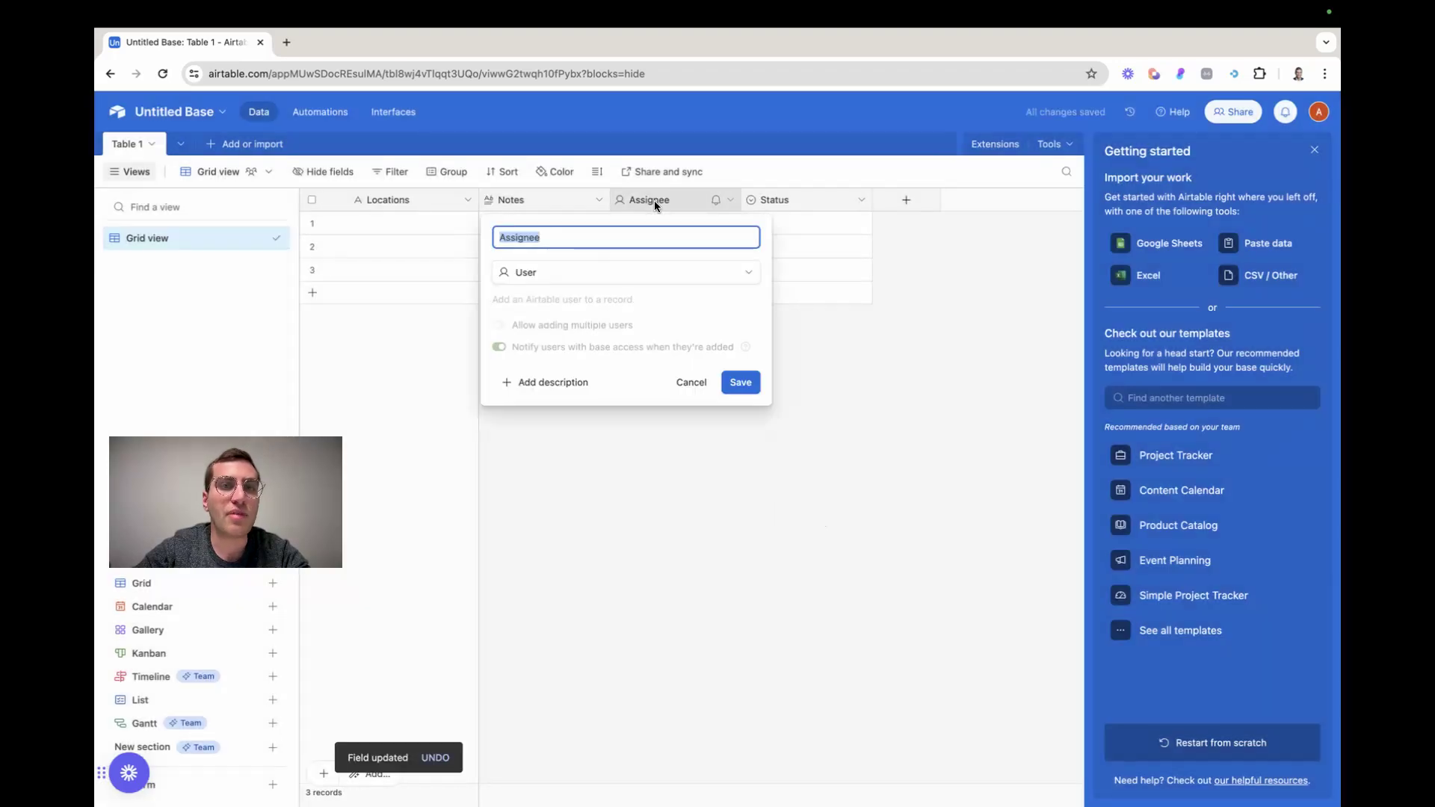
pyautogui.click(889, 358)
pyautogui.click(679, 224)
pyautogui.click(679, 224)
pyautogui.click(567, 333)
# Examine the Status field's first cell and its Single select settings, discarding the blank option added there
pyautogui.click(786, 232)
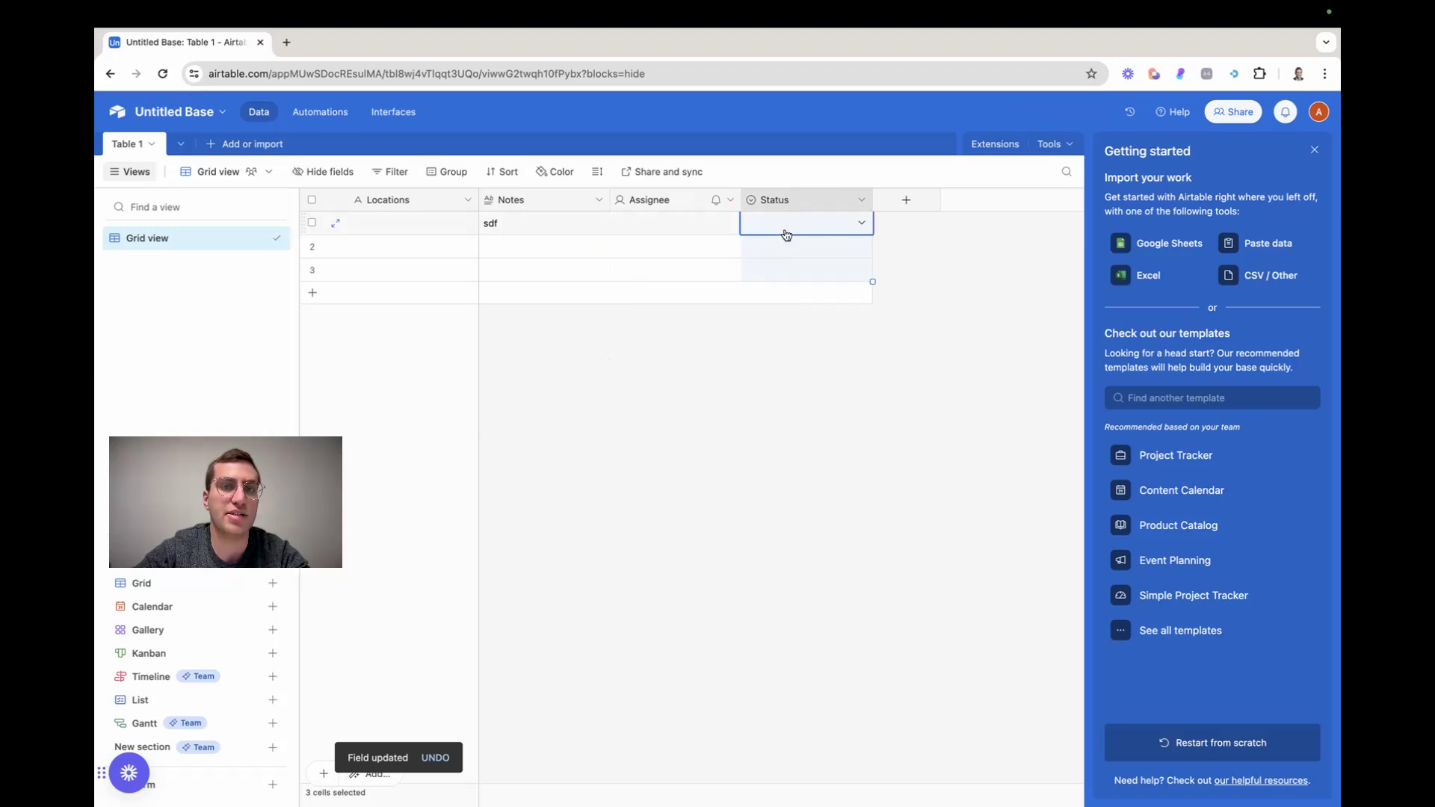
pyautogui.click(786, 233)
pyautogui.doubleClick(782, 198)
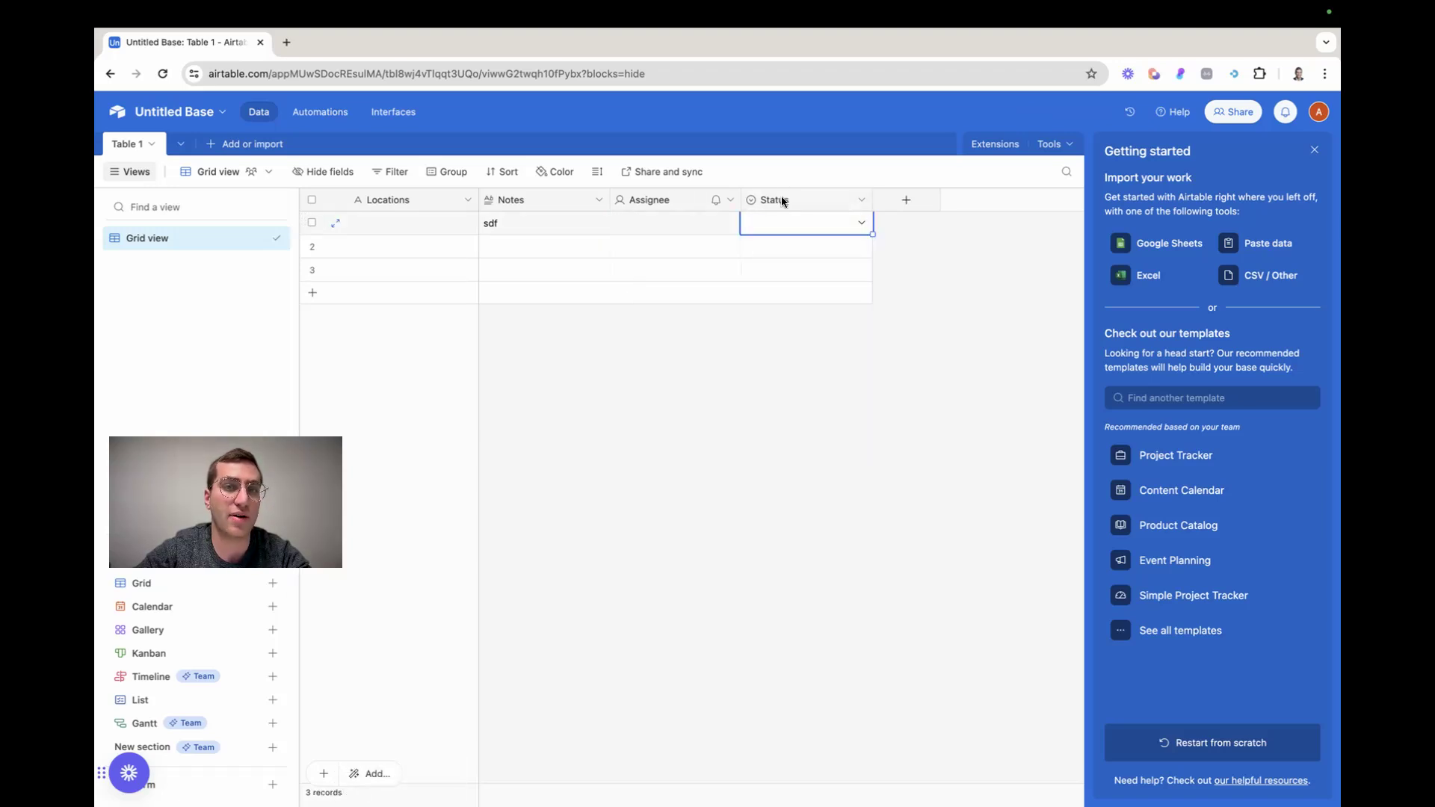
pyautogui.click(548, 452)
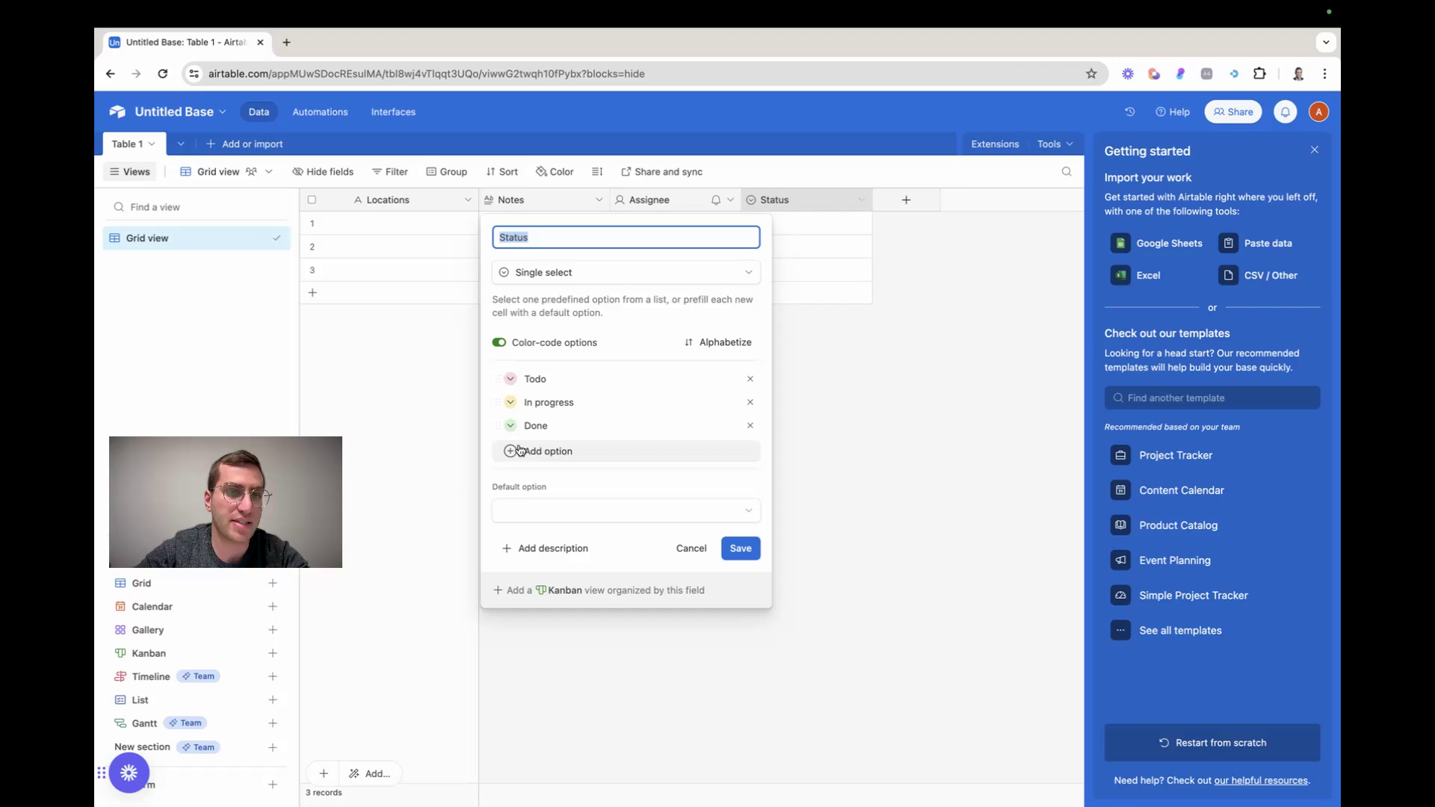
pyautogui.click(872, 395)
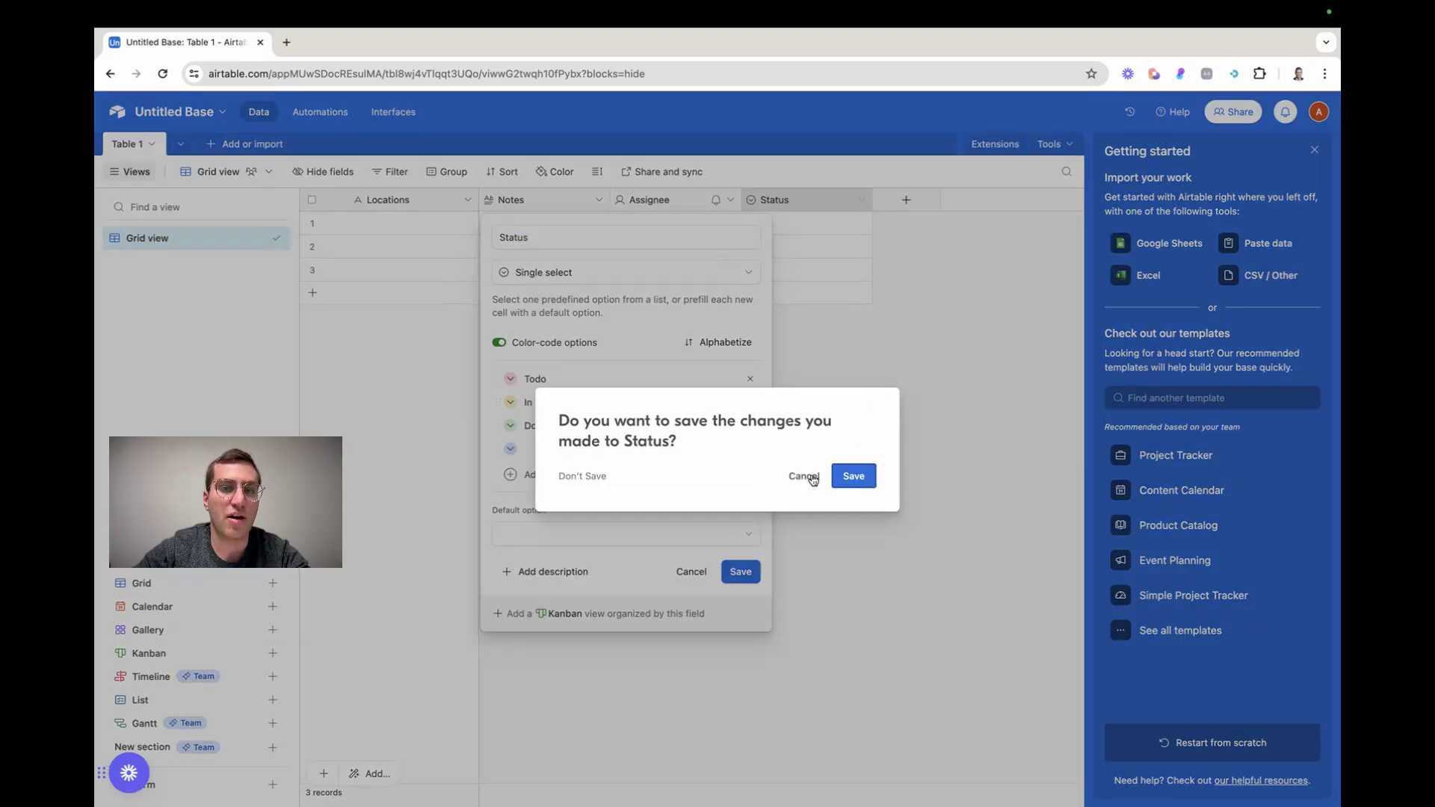
pyautogui.click(810, 474)
pyautogui.click(688, 573)
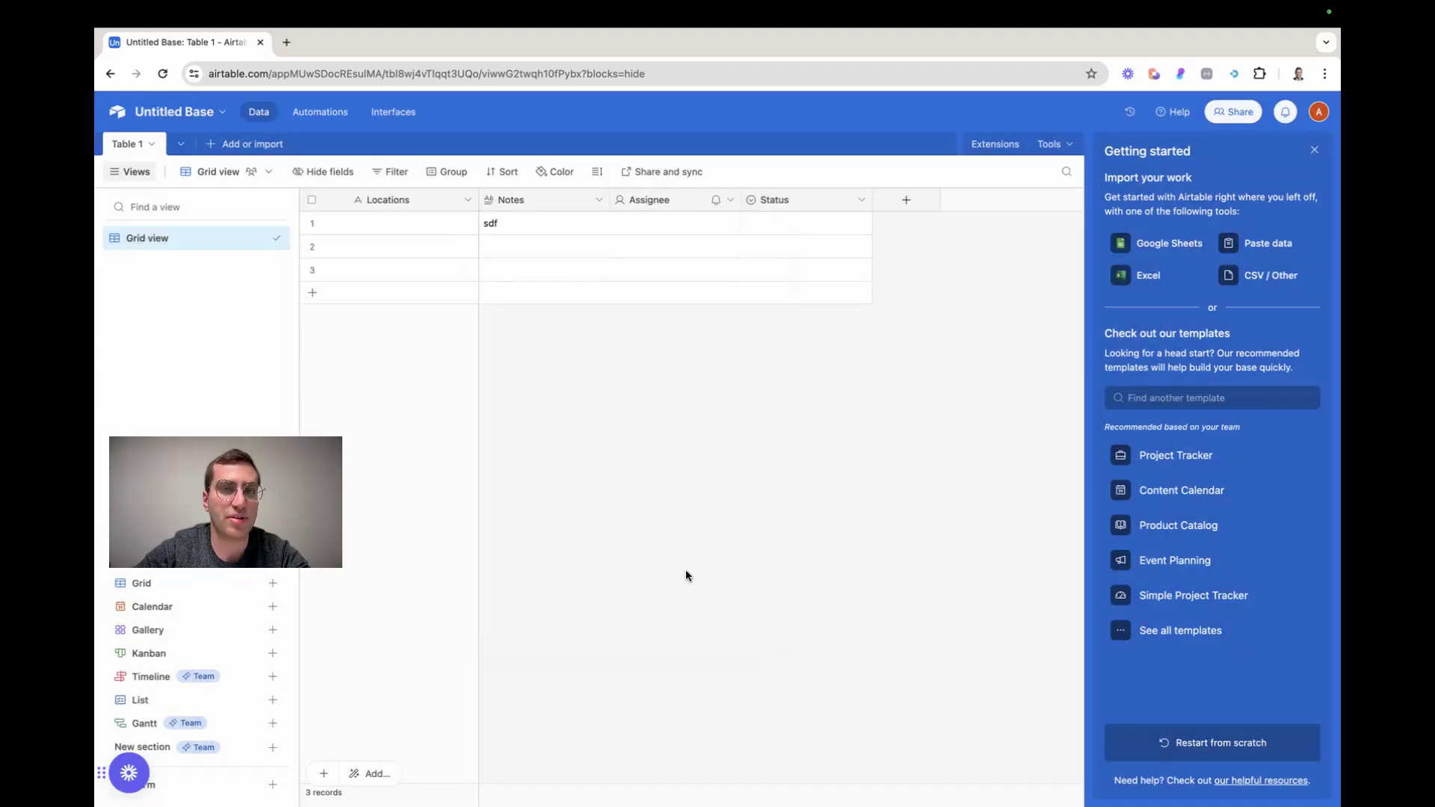
# Look at the field types offered for a new field after the Status column
pyautogui.click(907, 201)
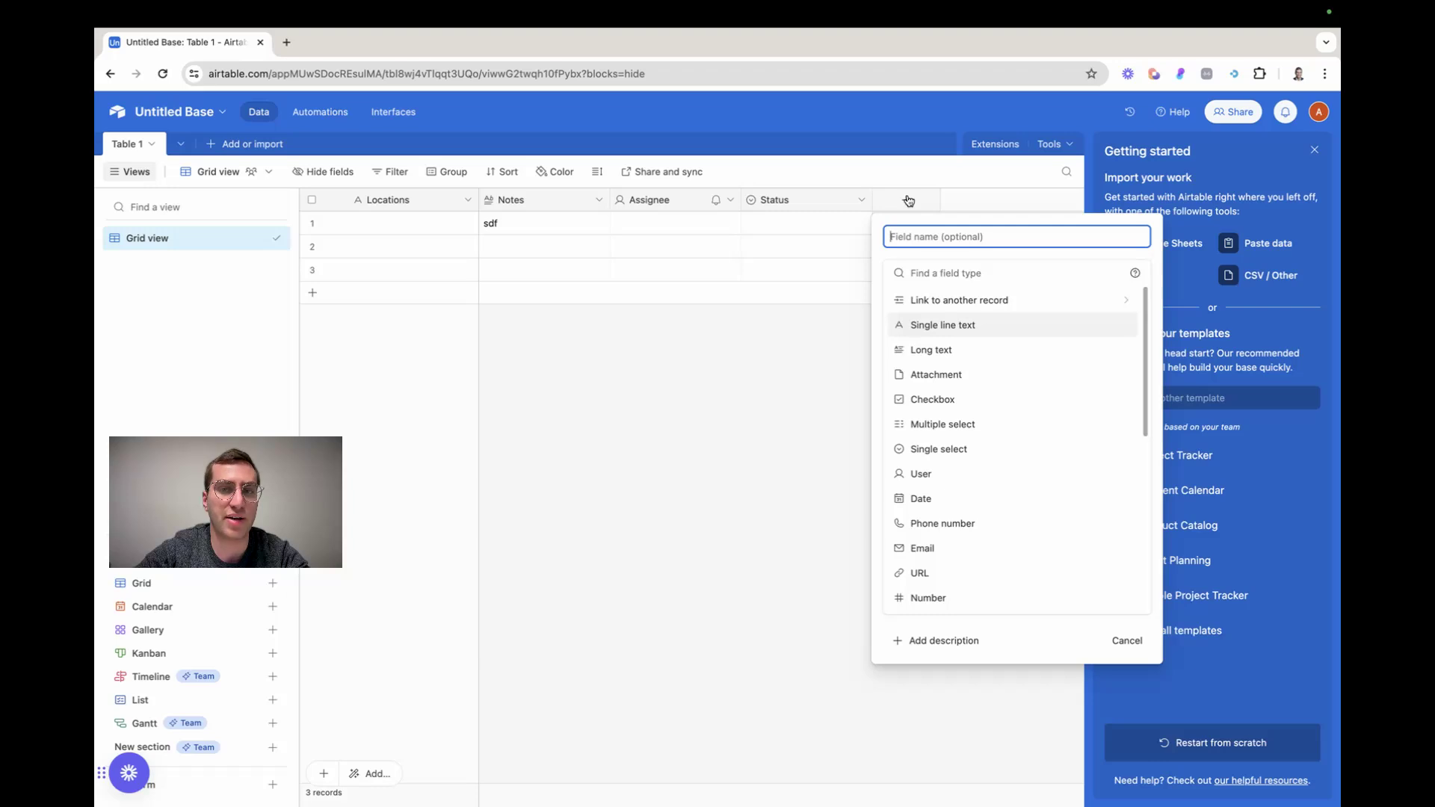
pyautogui.click(758, 370)
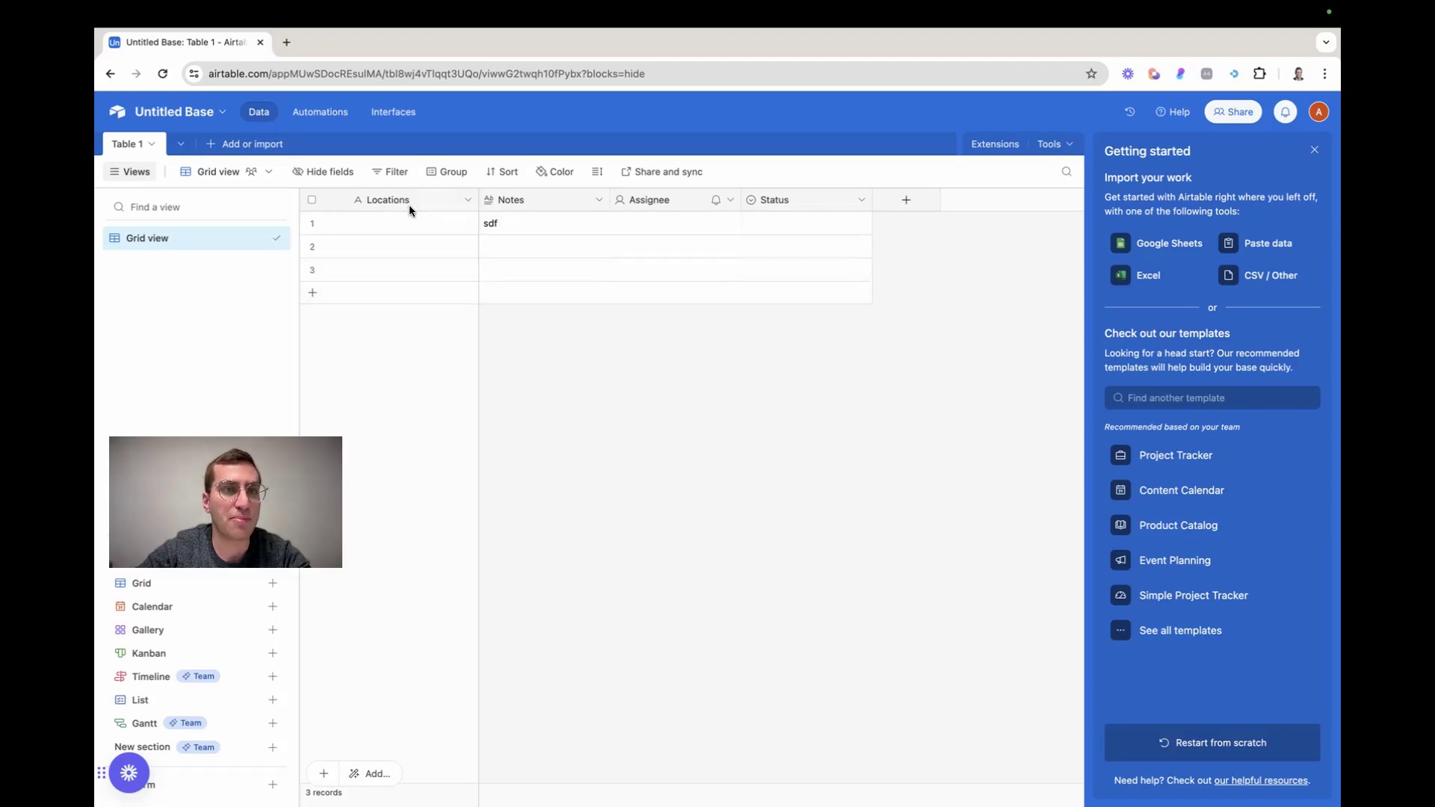
# Rename the primary Locations field as Location Name
pyautogui.doubleClick(427, 202)
pyautogui.click(432, 236)
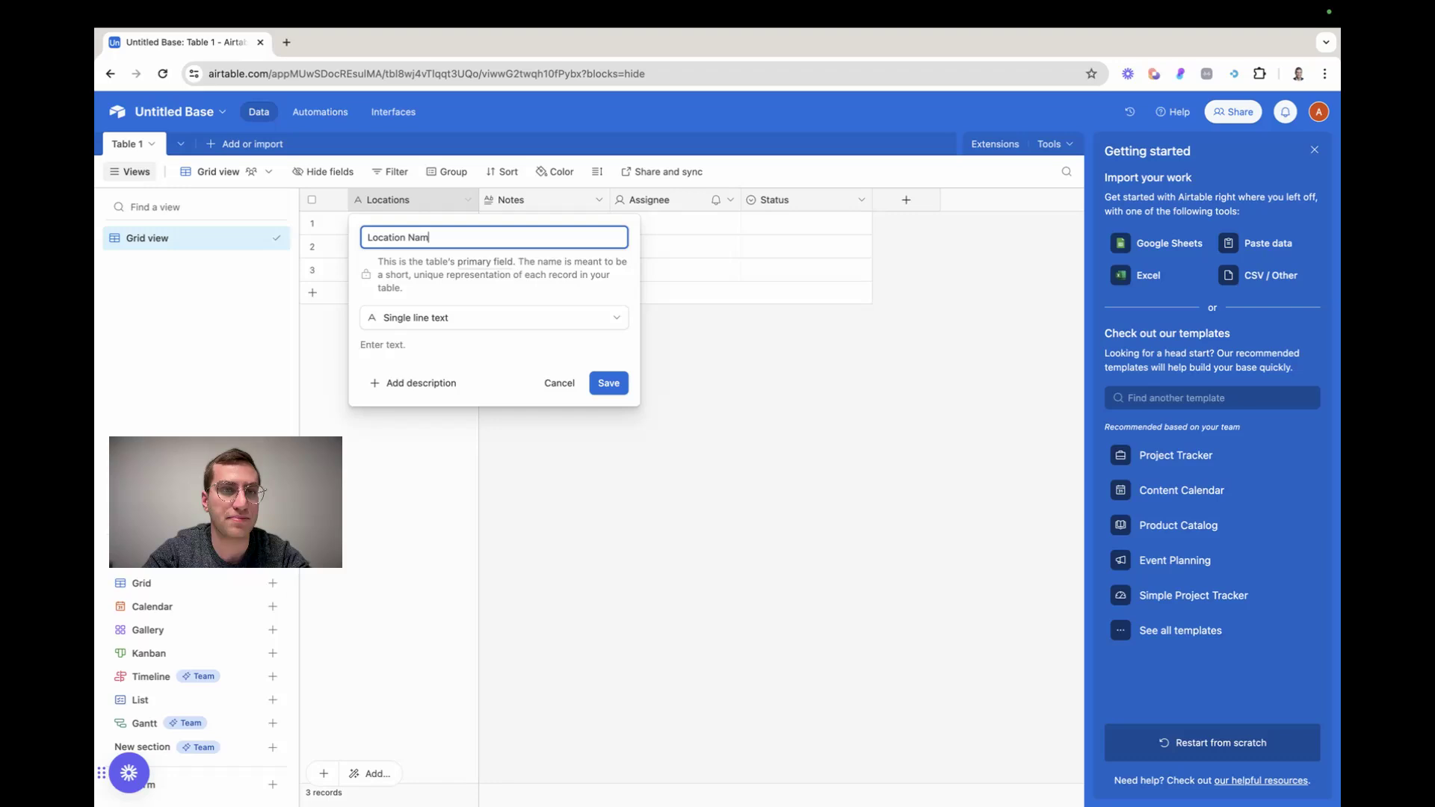
pyautogui.click(608, 383)
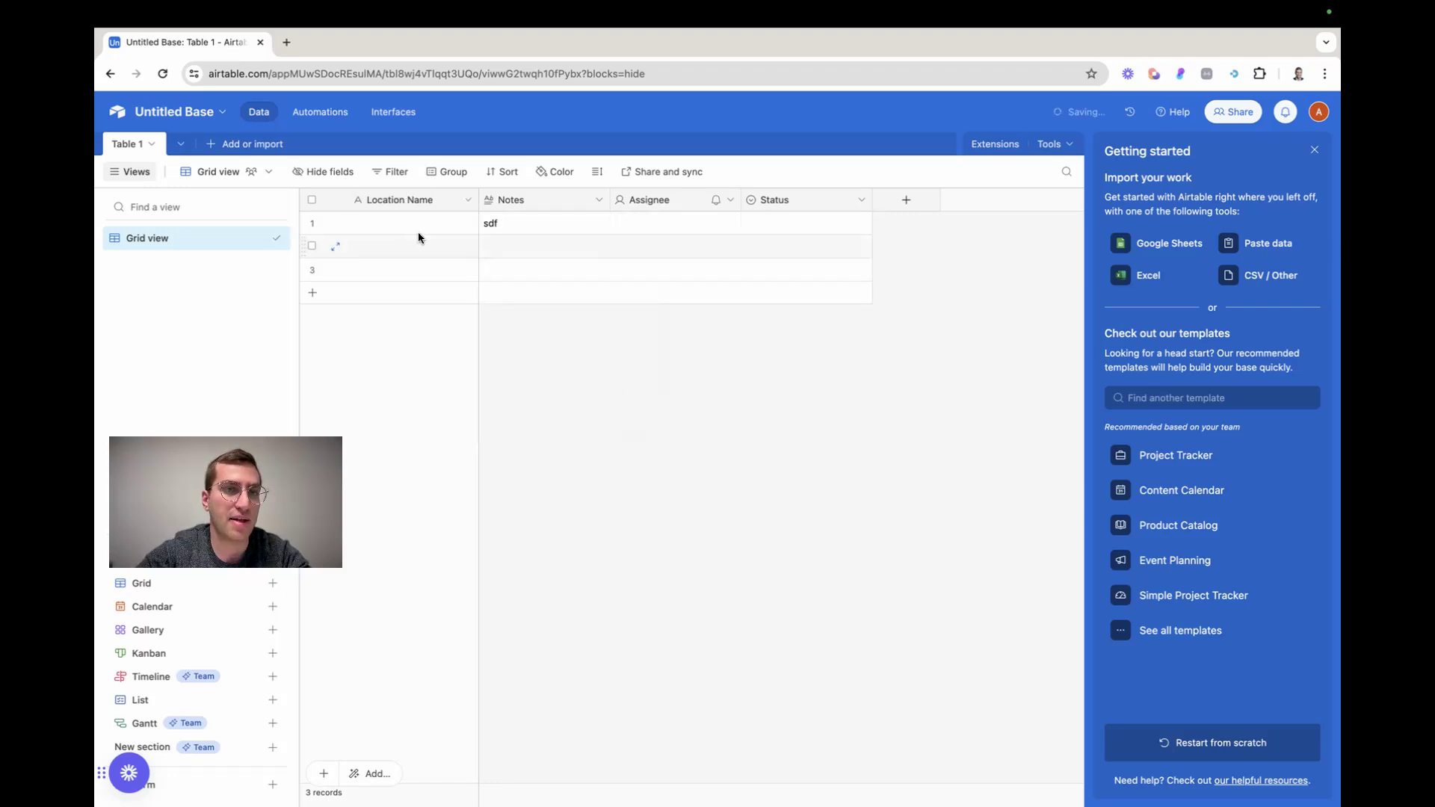
# Delete the Notes, Assignee and Status fields from the table
pyautogui.click(598, 200)
pyautogui.click(574, 595)
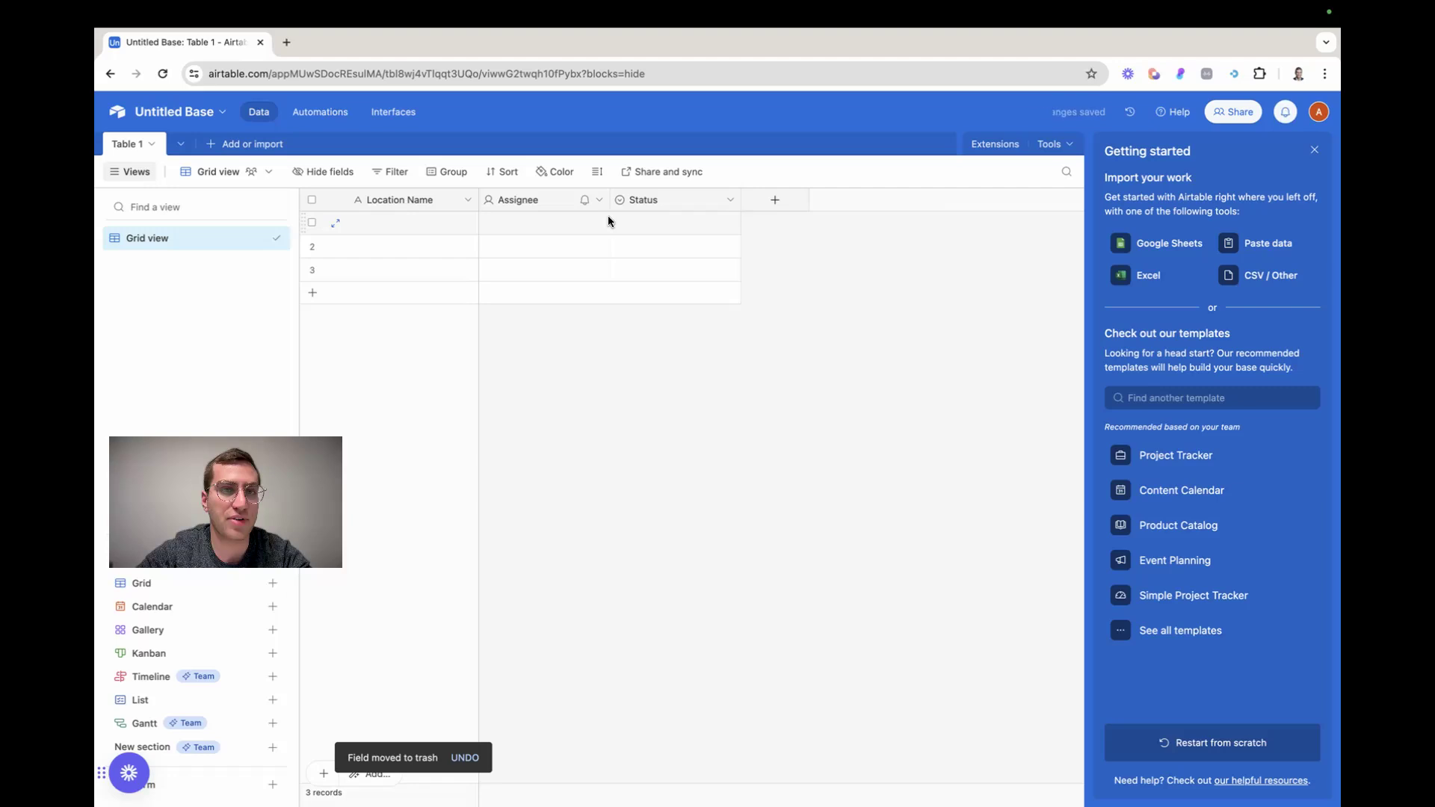
pyautogui.click(598, 199)
pyautogui.click(543, 598)
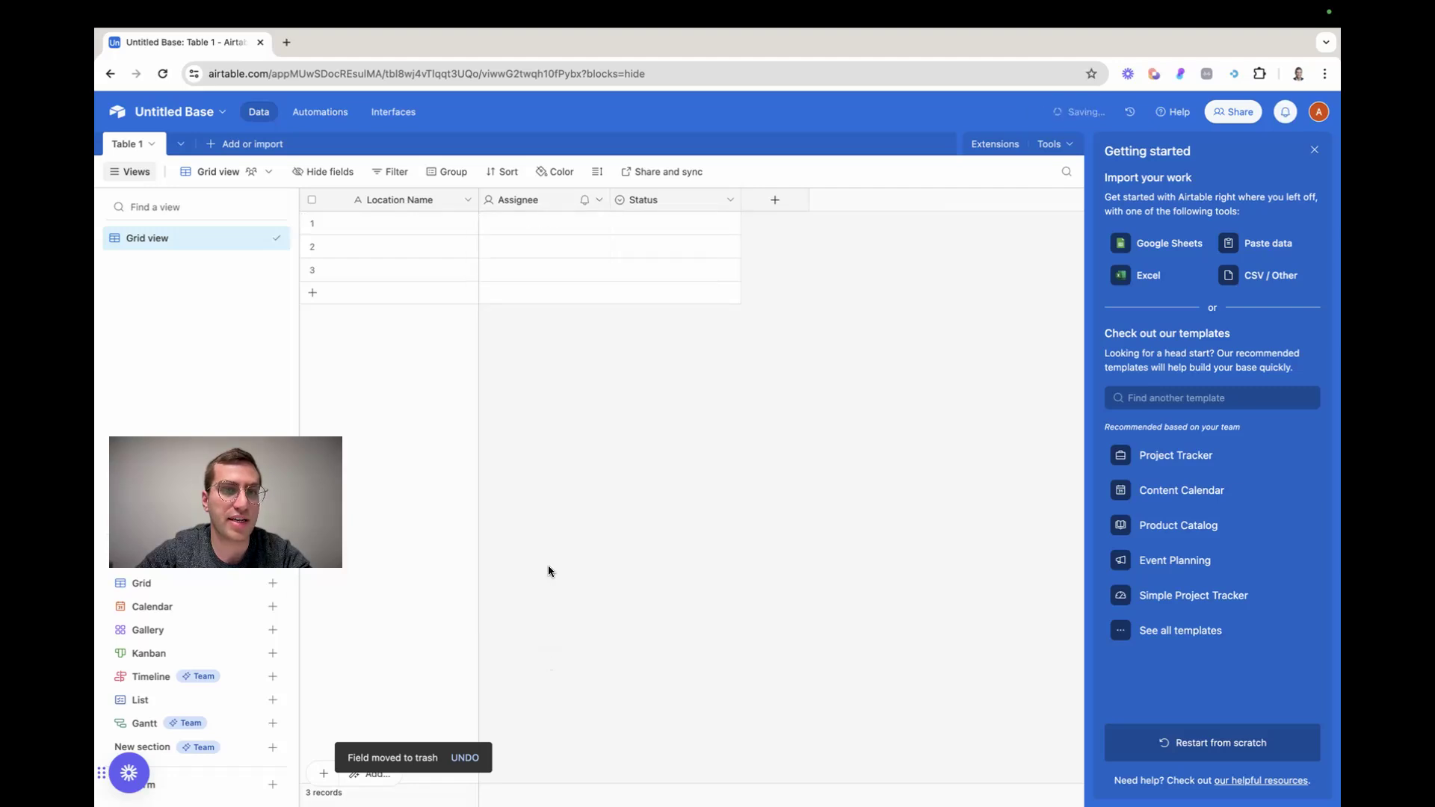
pyautogui.click(599, 200)
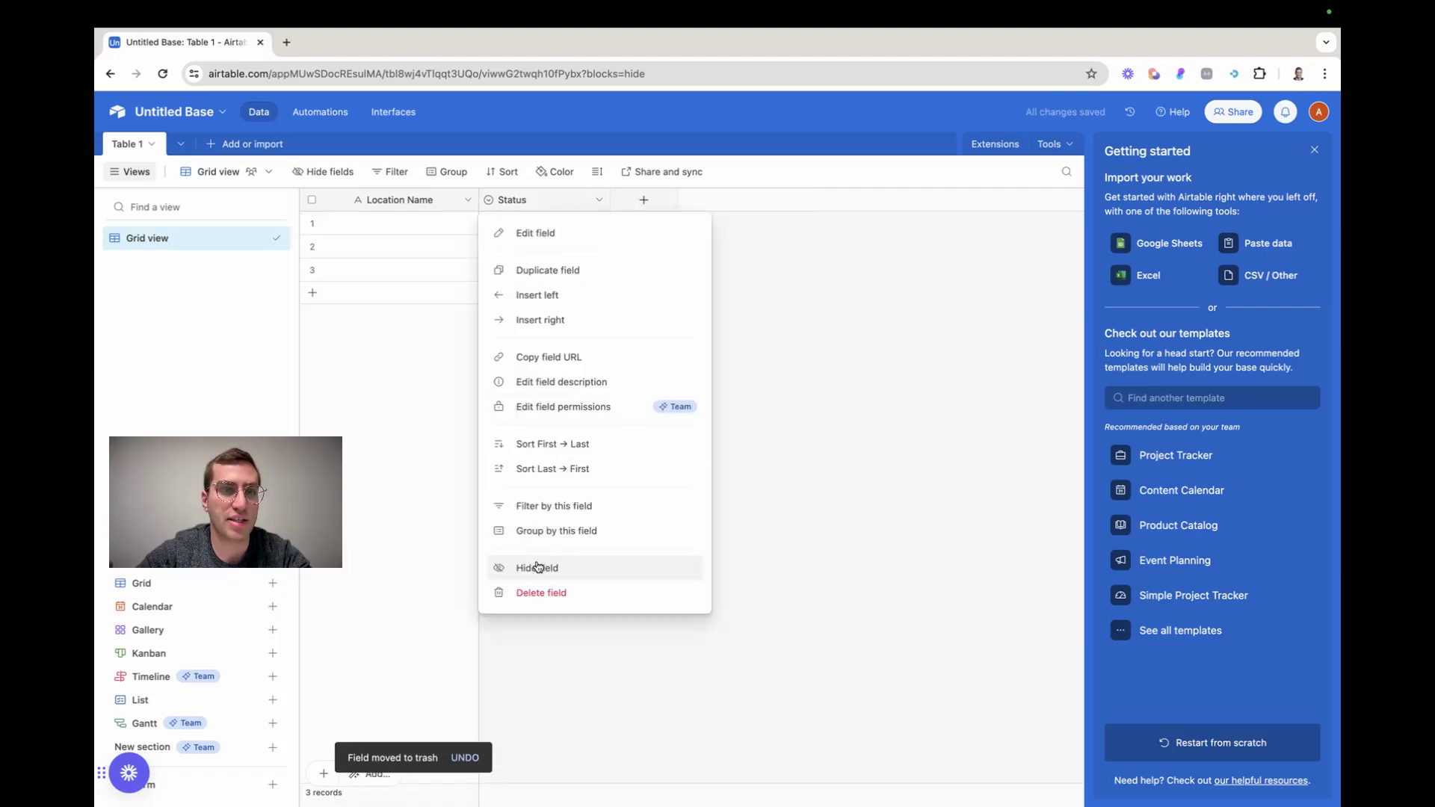
pyautogui.click(540, 593)
# Start a new field beside Location Name and search the field types for one suited to addresses
pyautogui.click(527, 202)
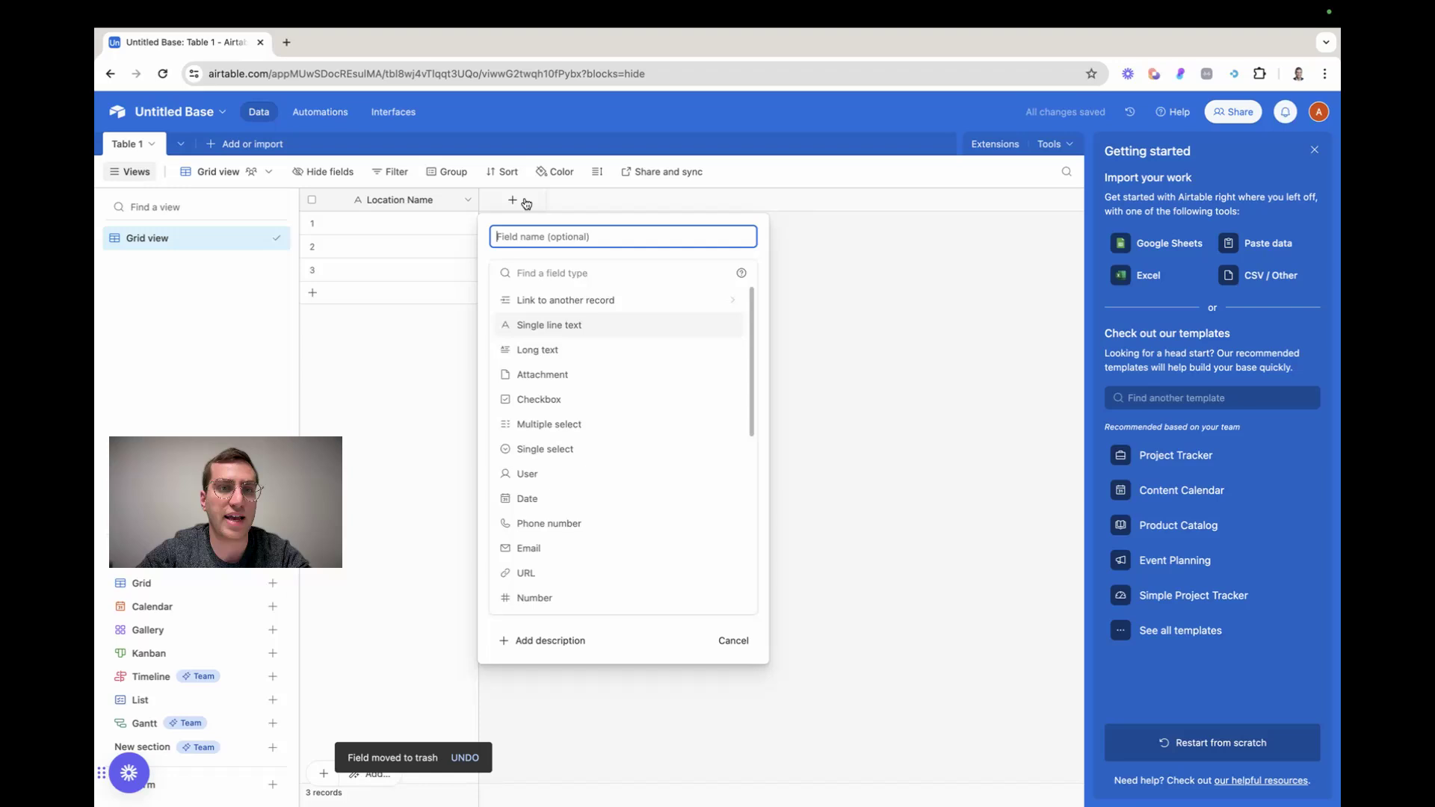
pyautogui.scroll(-2, 574, 495)
pyautogui.scroll(-5, 573, 495)
pyautogui.write('add')
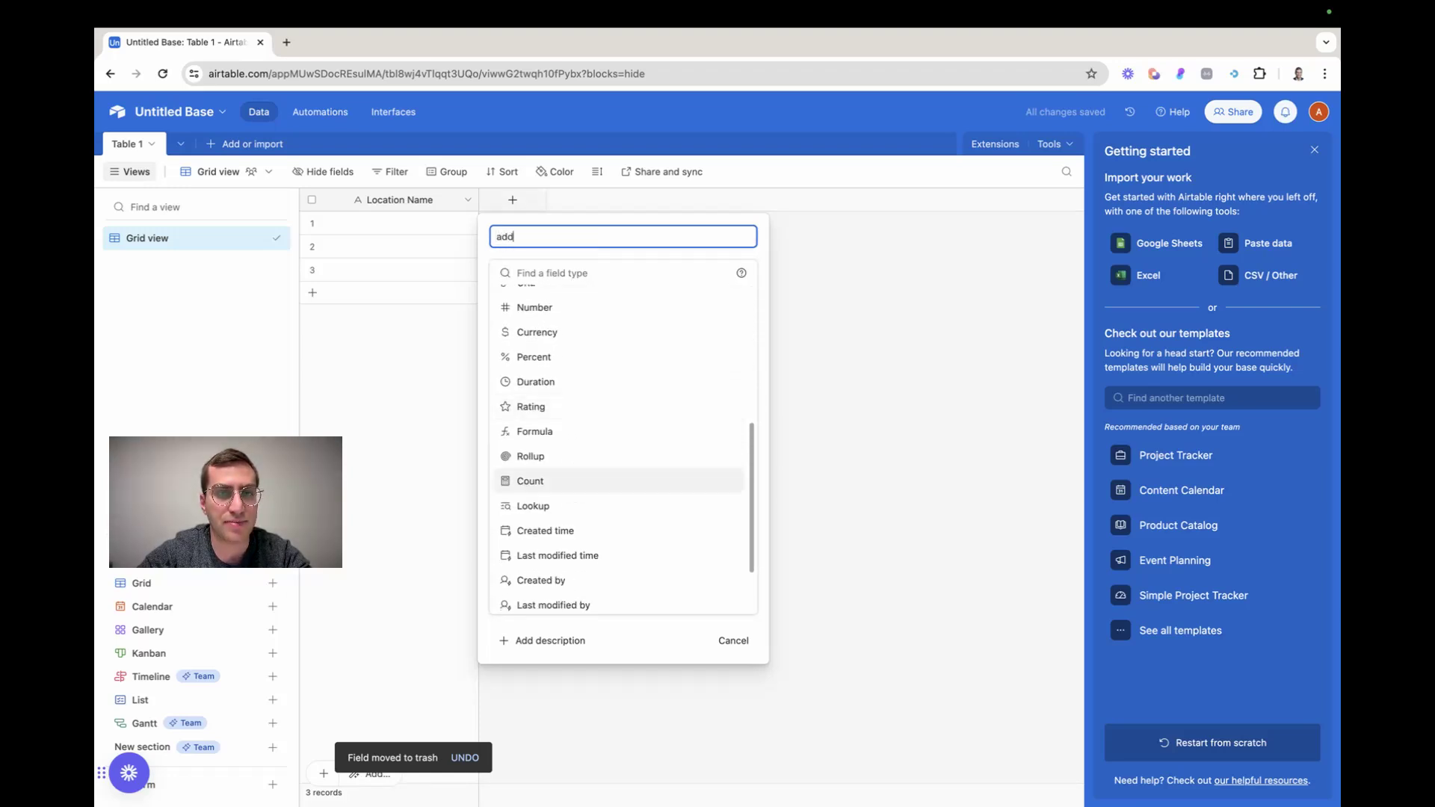
pyautogui.scroll(7, 574, 478)
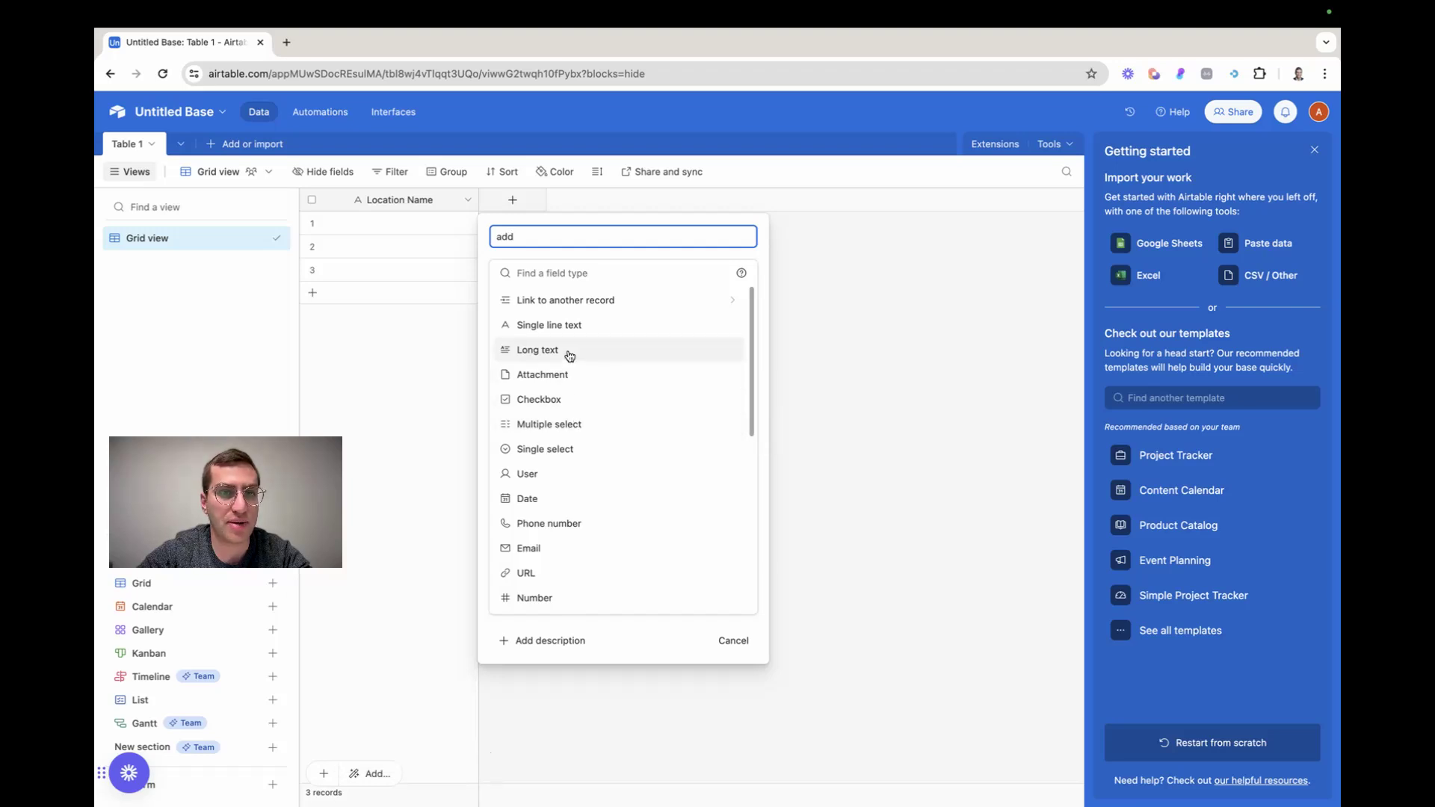
pyautogui.click(550, 273)
pyautogui.write('add')
pyautogui.press('BackSpace')
pyautogui.press('BackSpace')
pyautogui.press('BackSpace')
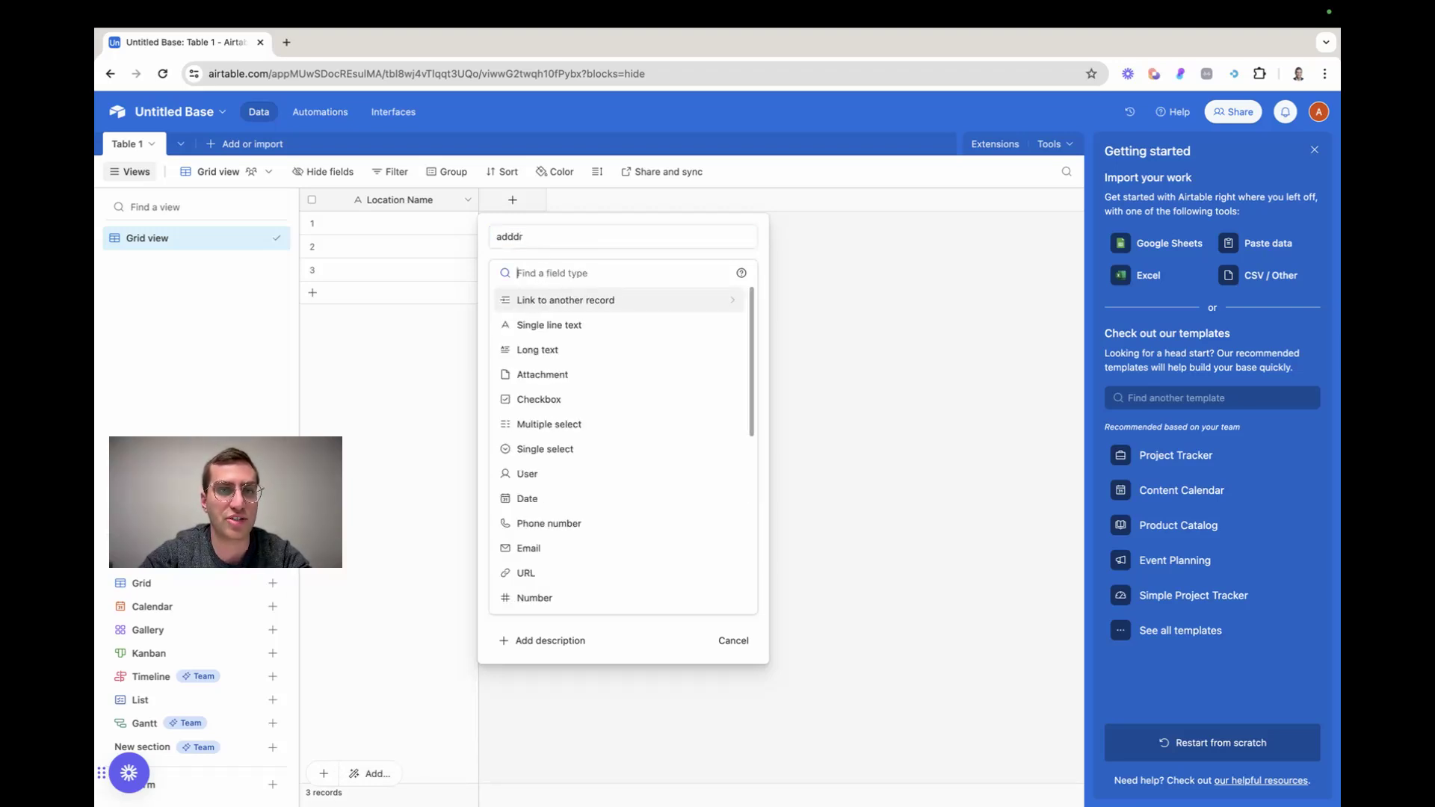
pyautogui.scroll(-5, 586, 426)
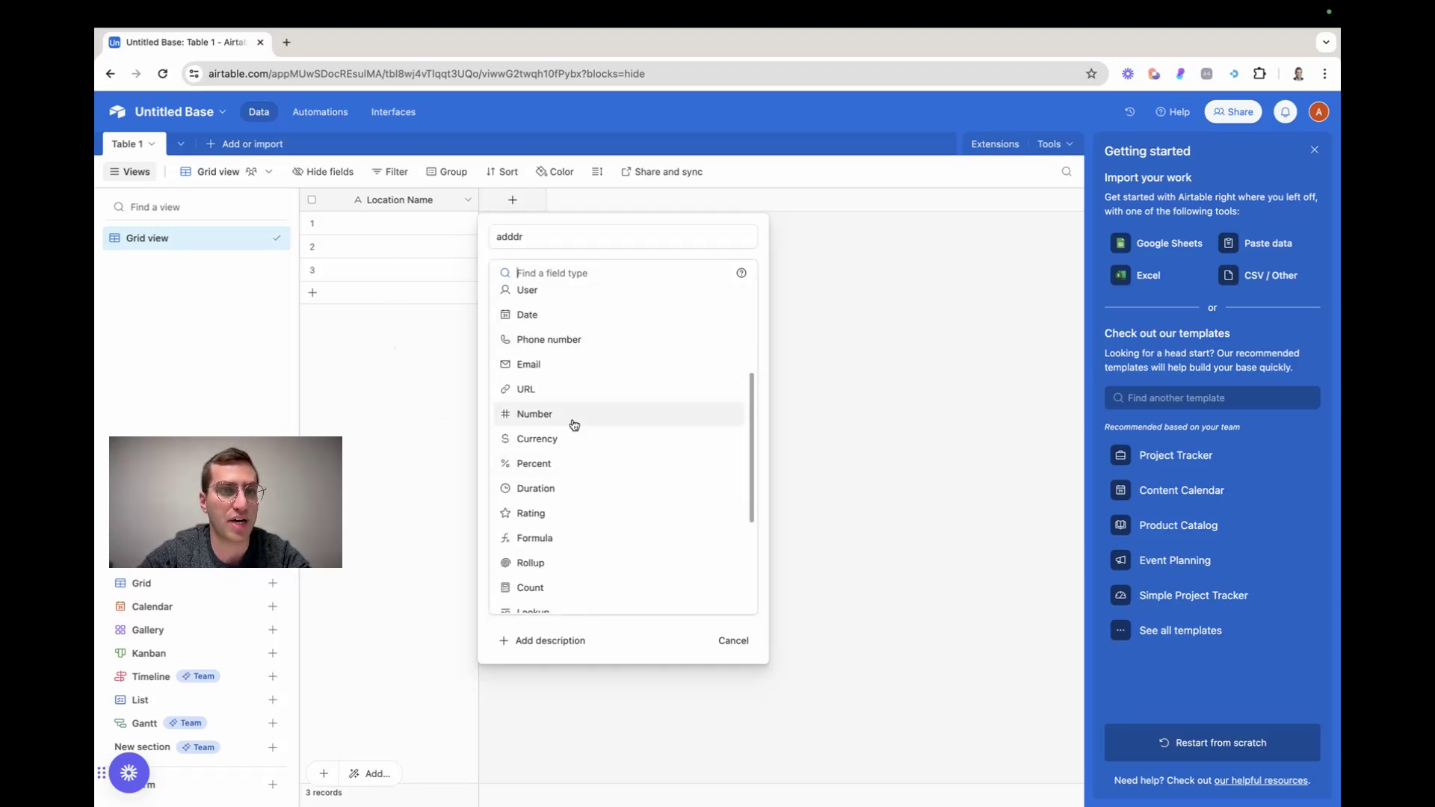
pyautogui.scroll(5, 568, 434)
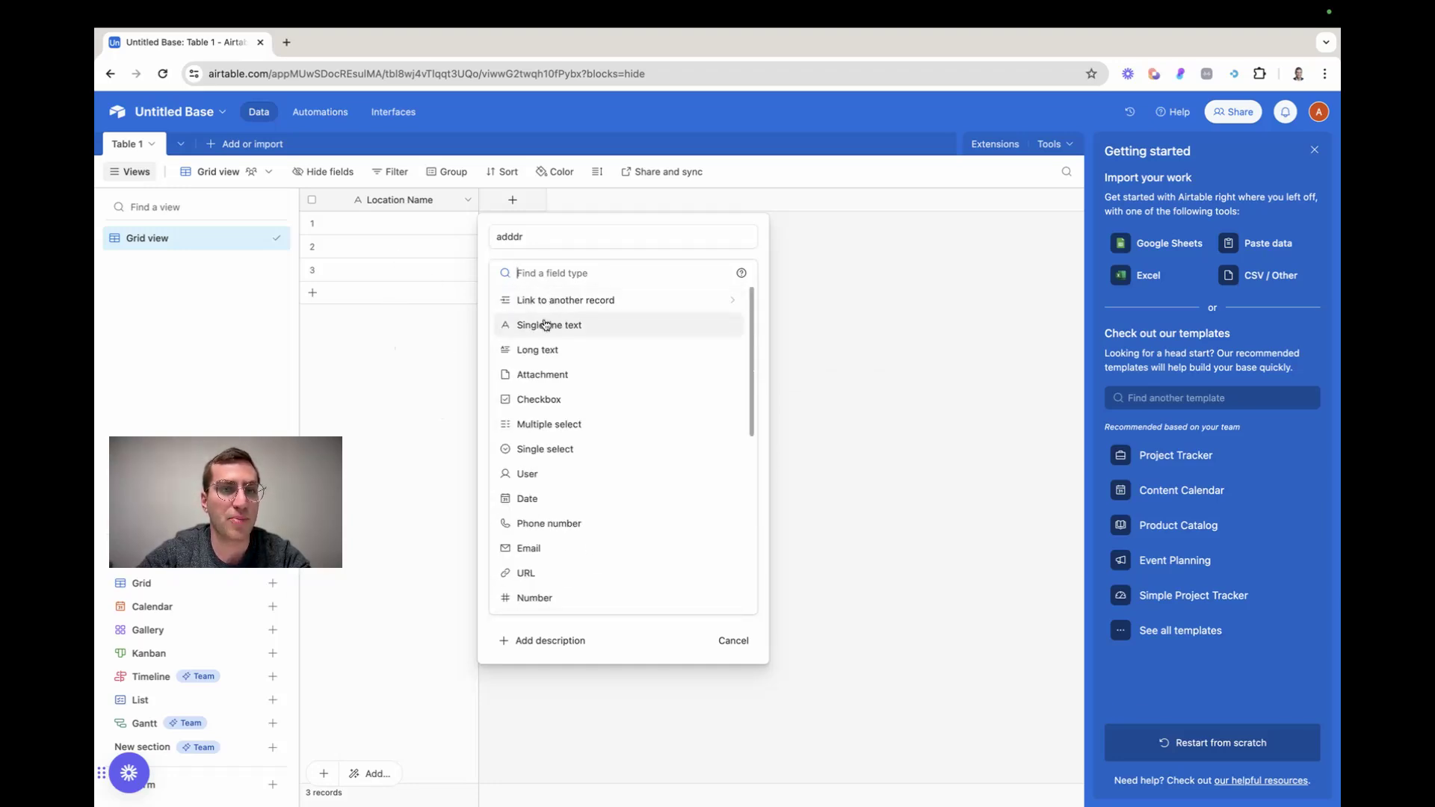
# Create the new field as Single line text with the name Address
pyautogui.click(575, 329)
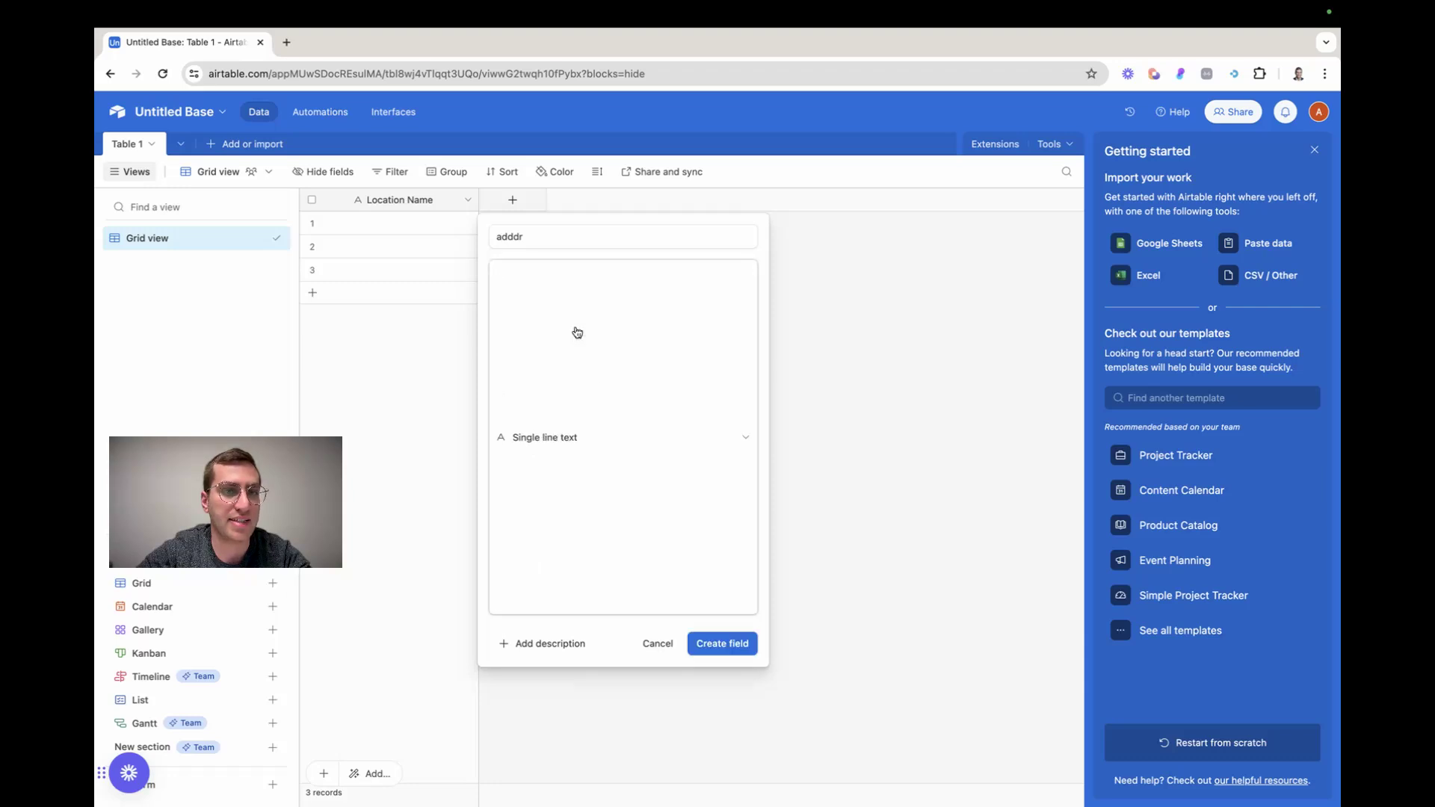
pyautogui.doubleClick(527, 239)
pyautogui.write('Address')
pyautogui.click(719, 384)
# Add a Phone number type field named Phone Number after the Address field
pyautogui.click(640, 202)
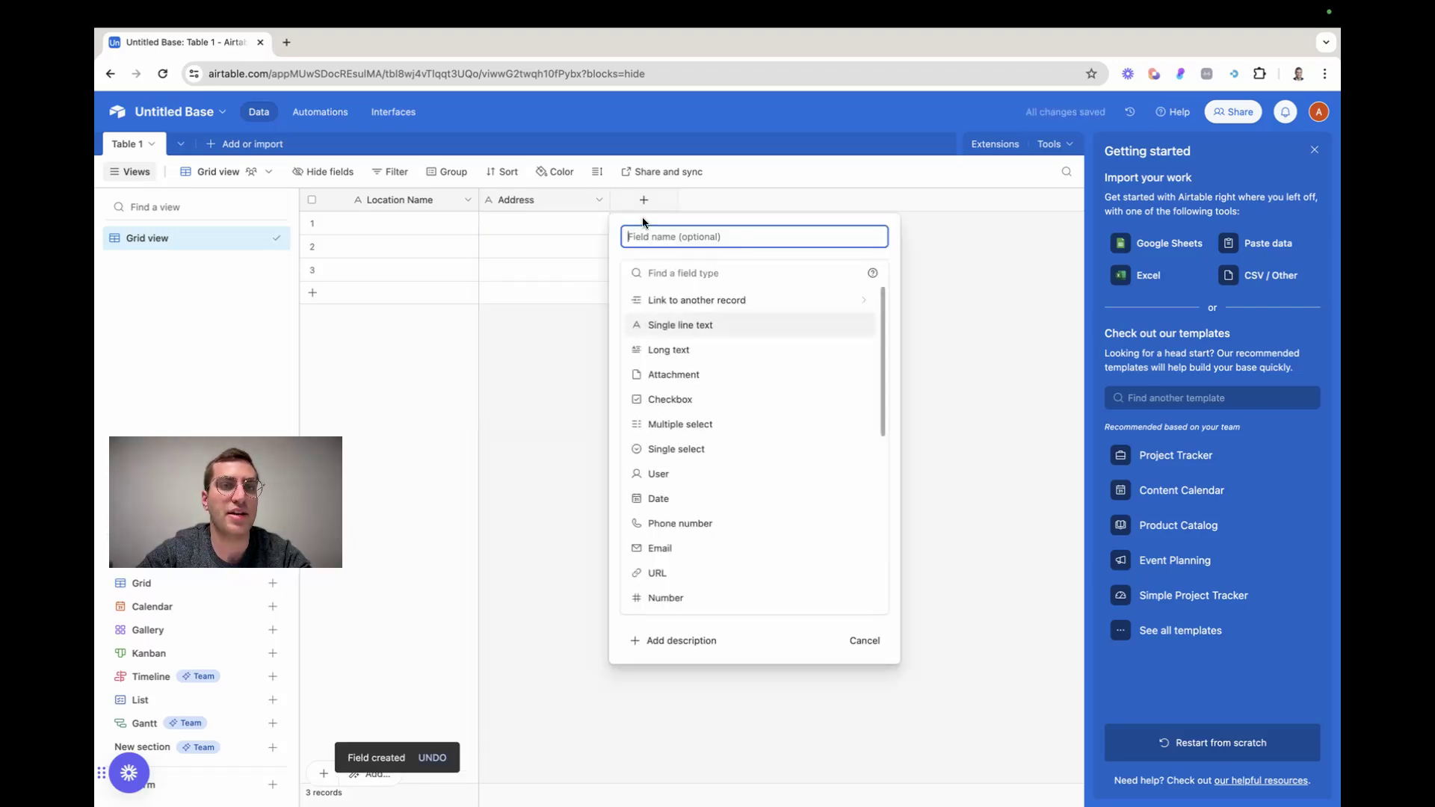
pyautogui.click(706, 525)
pyautogui.click(692, 241)
pyautogui.write('Phone Number')
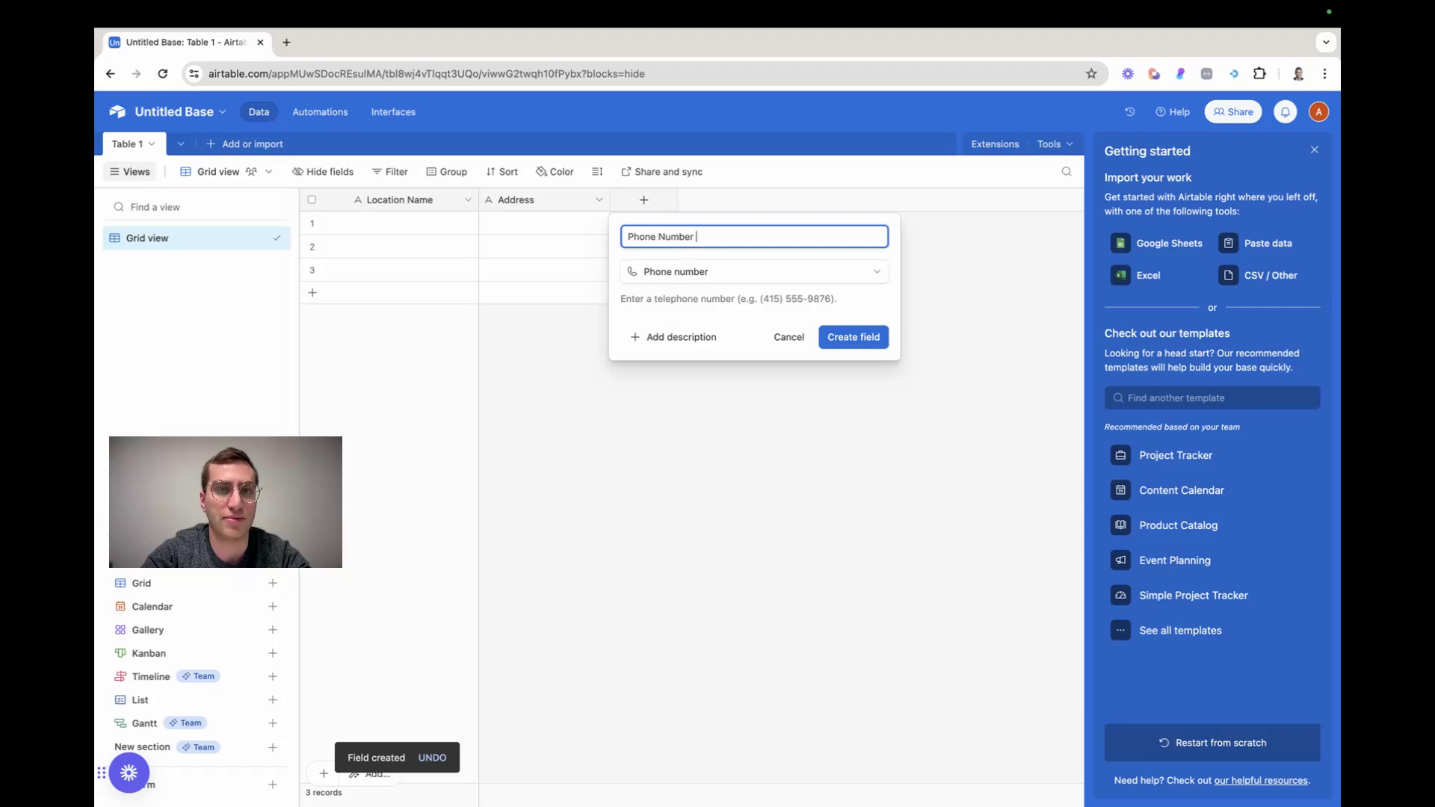
pyautogui.click(853, 337)
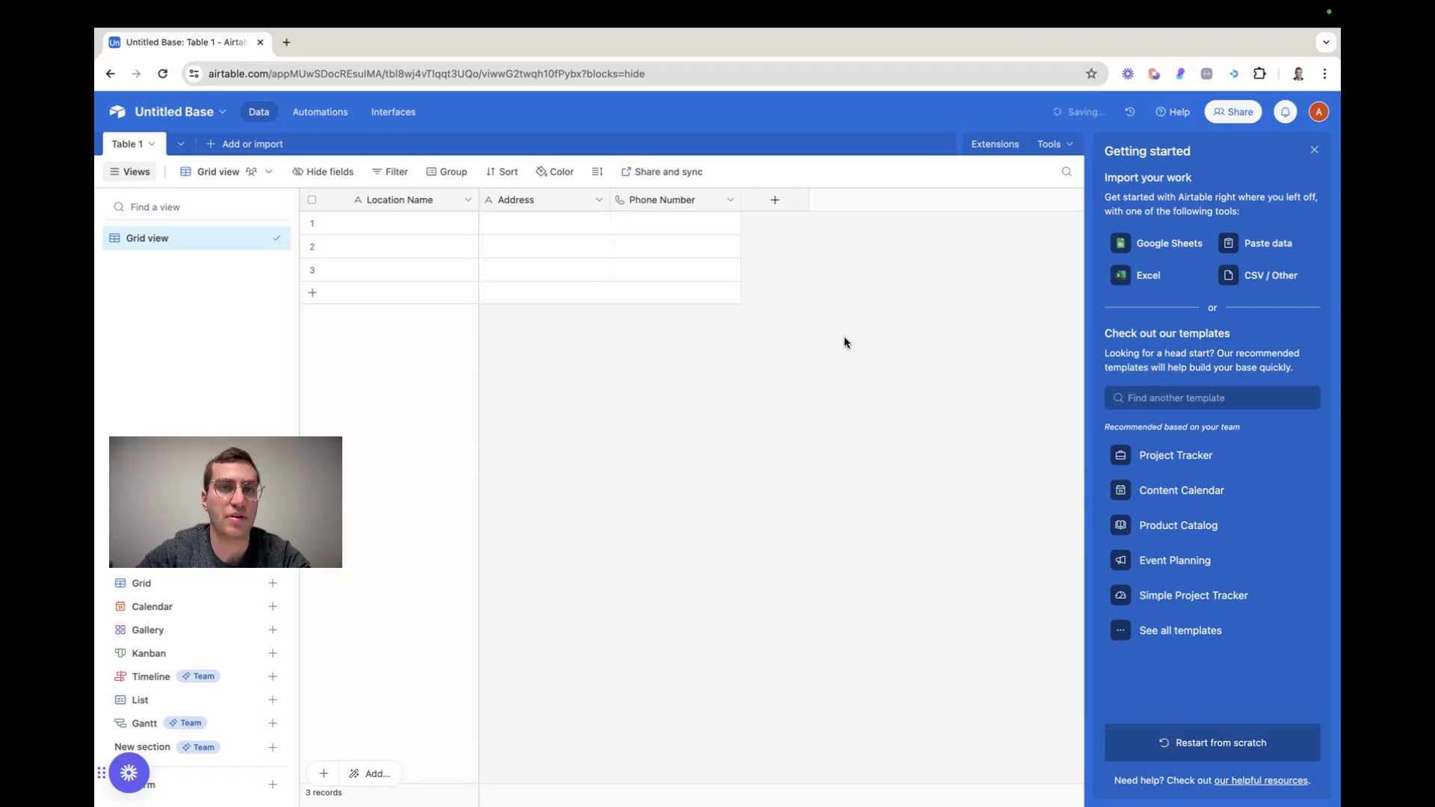
# Add a URL type field named Website after the Phone Number field in the locations table
pyautogui.click(775, 199)
pyautogui.scroll(-3, 842, 486)
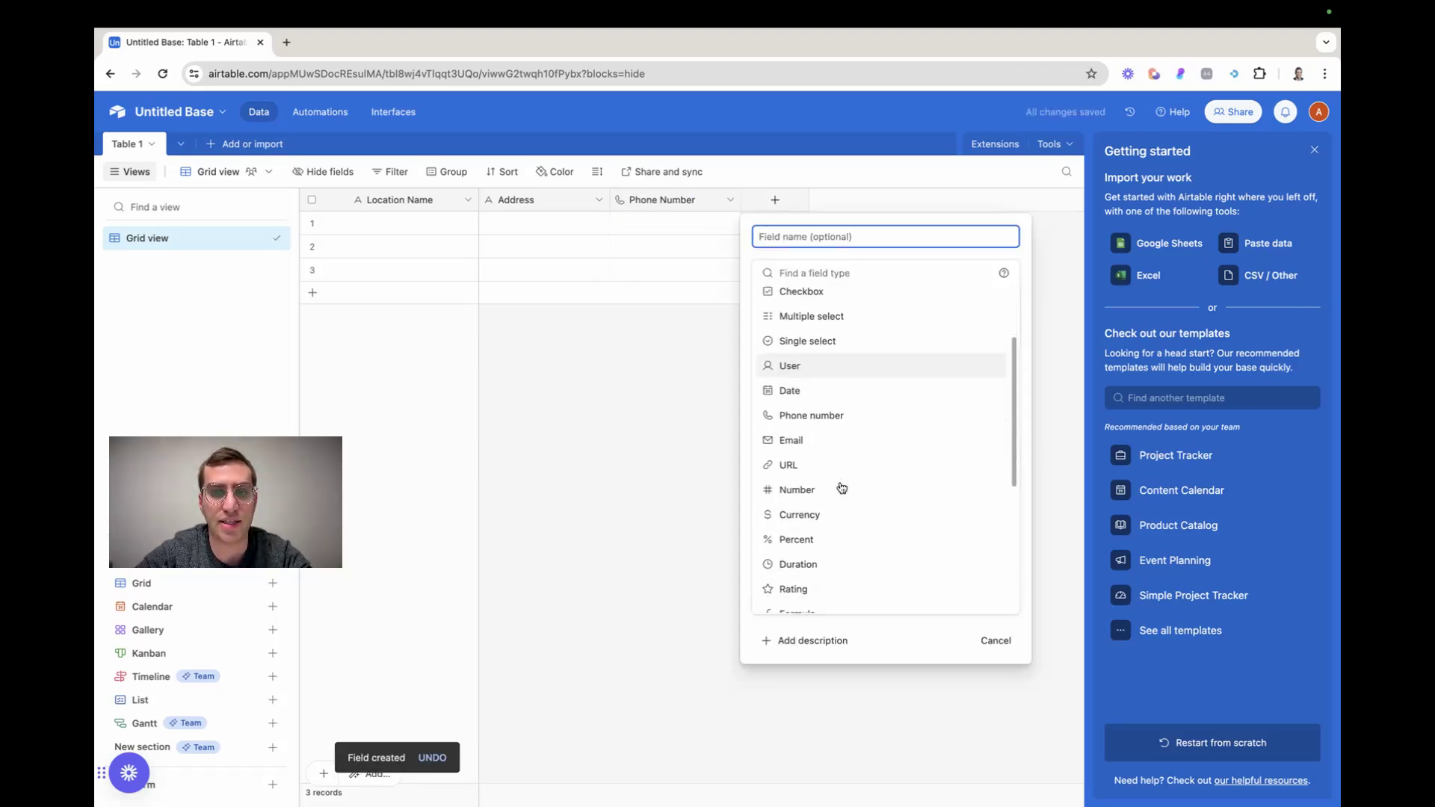
pyautogui.click(822, 467)
pyautogui.click(785, 236)
pyautogui.write('Website')
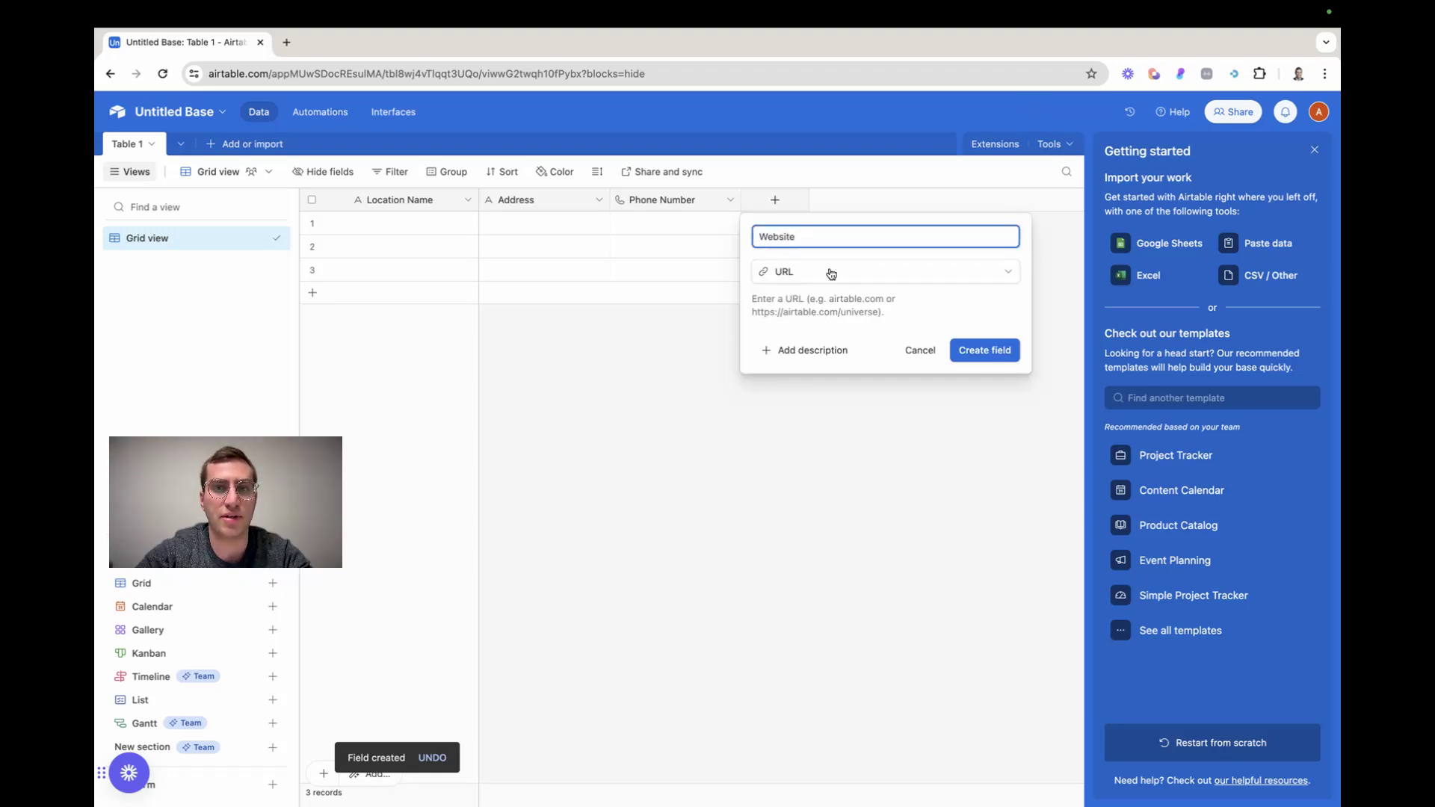
pyautogui.click(953, 351)
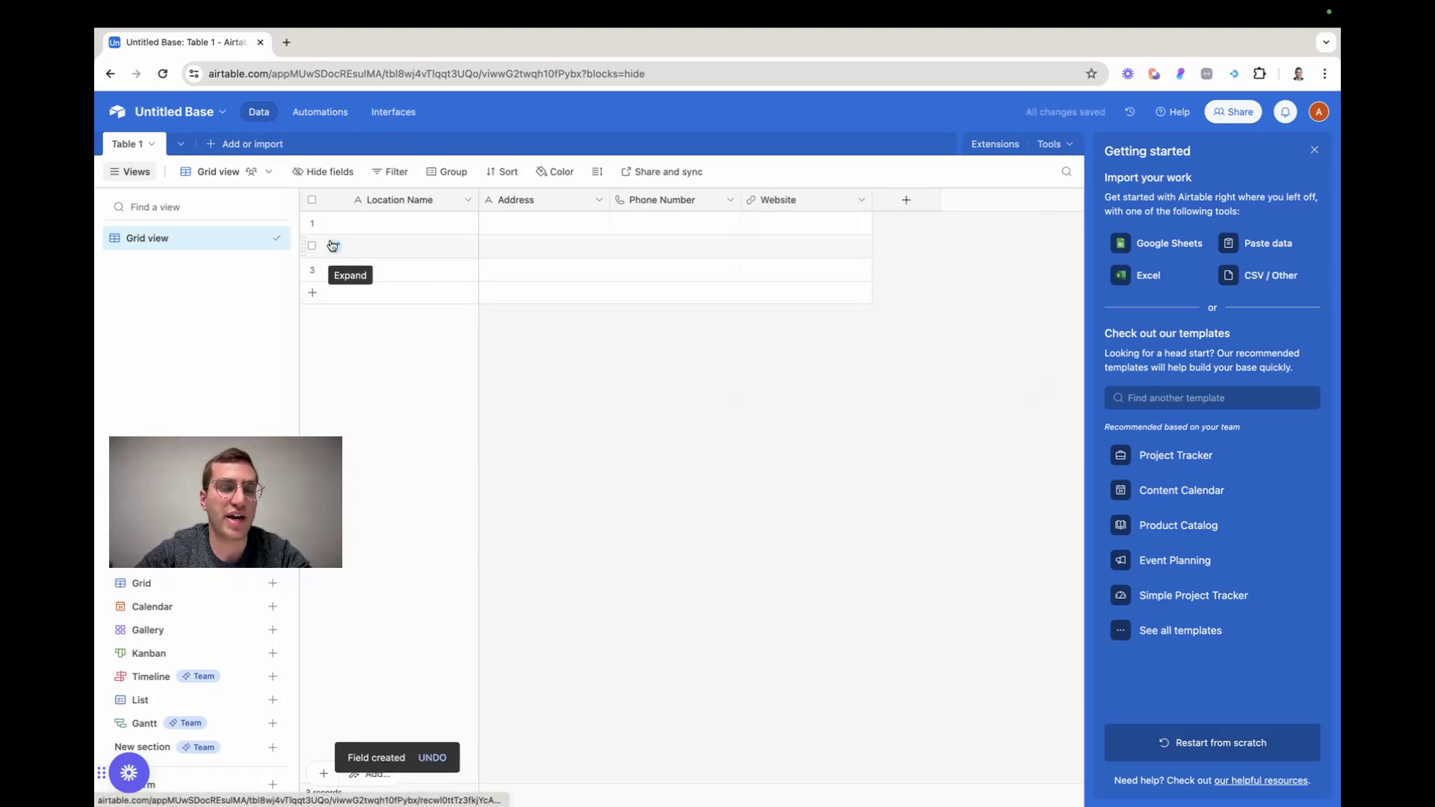
# Fill the first record with the location name A and a short sample phone number, leaving its address and website empty
pyautogui.click(353, 222)
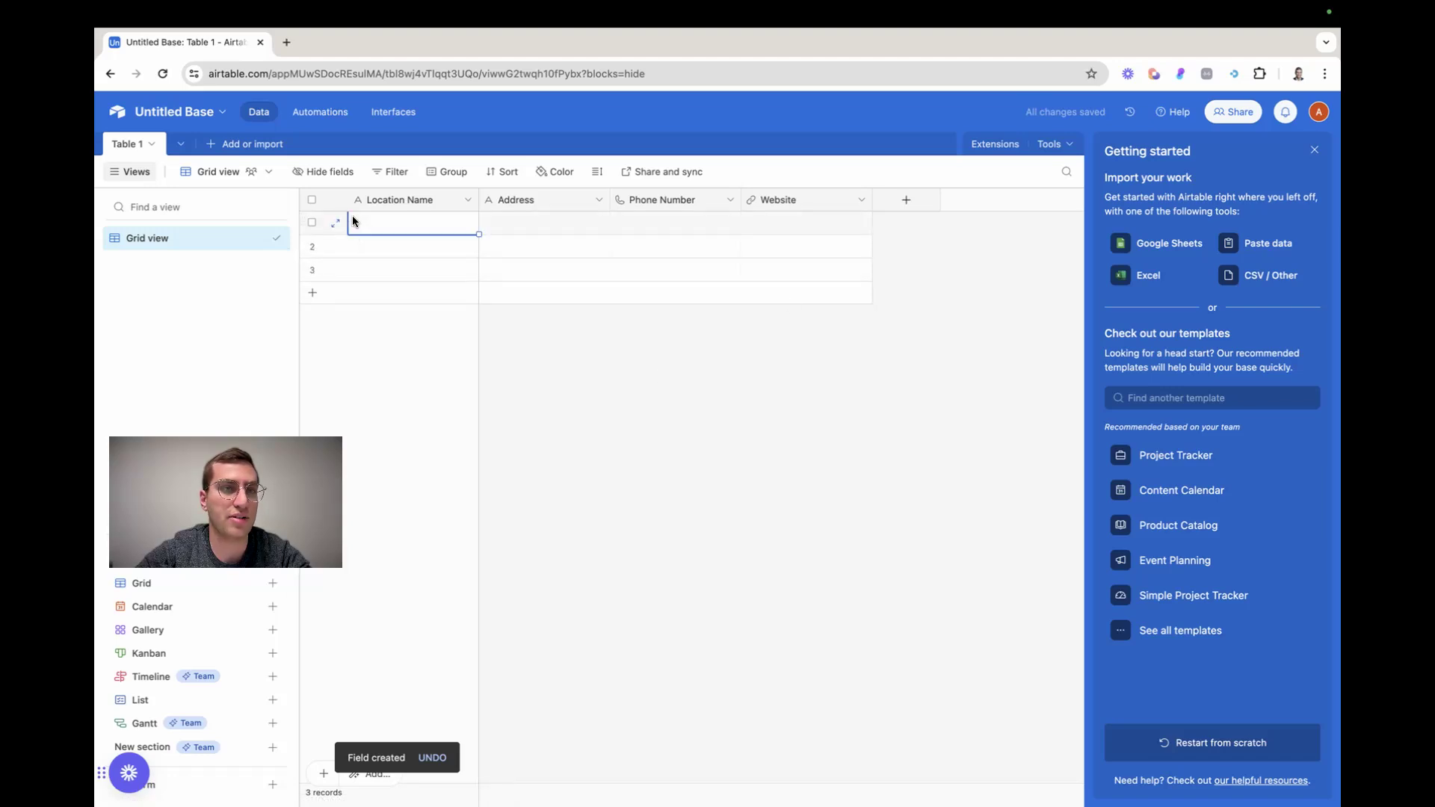
pyautogui.write('A')
pyautogui.click(559, 221)
pyautogui.write('as')
pyautogui.press('BackSpace')
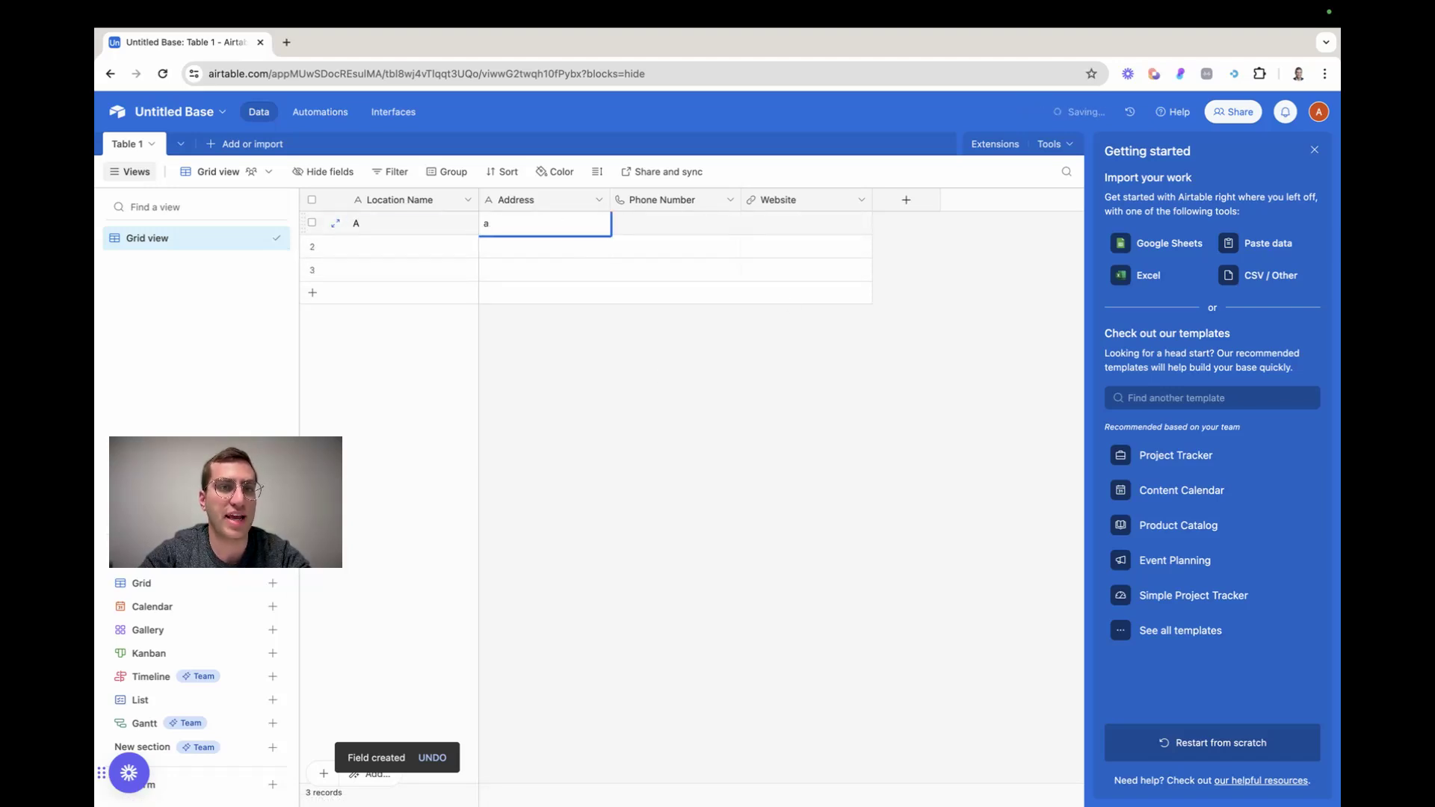
pyautogui.click(680, 223)
pyautogui.click(680, 223)
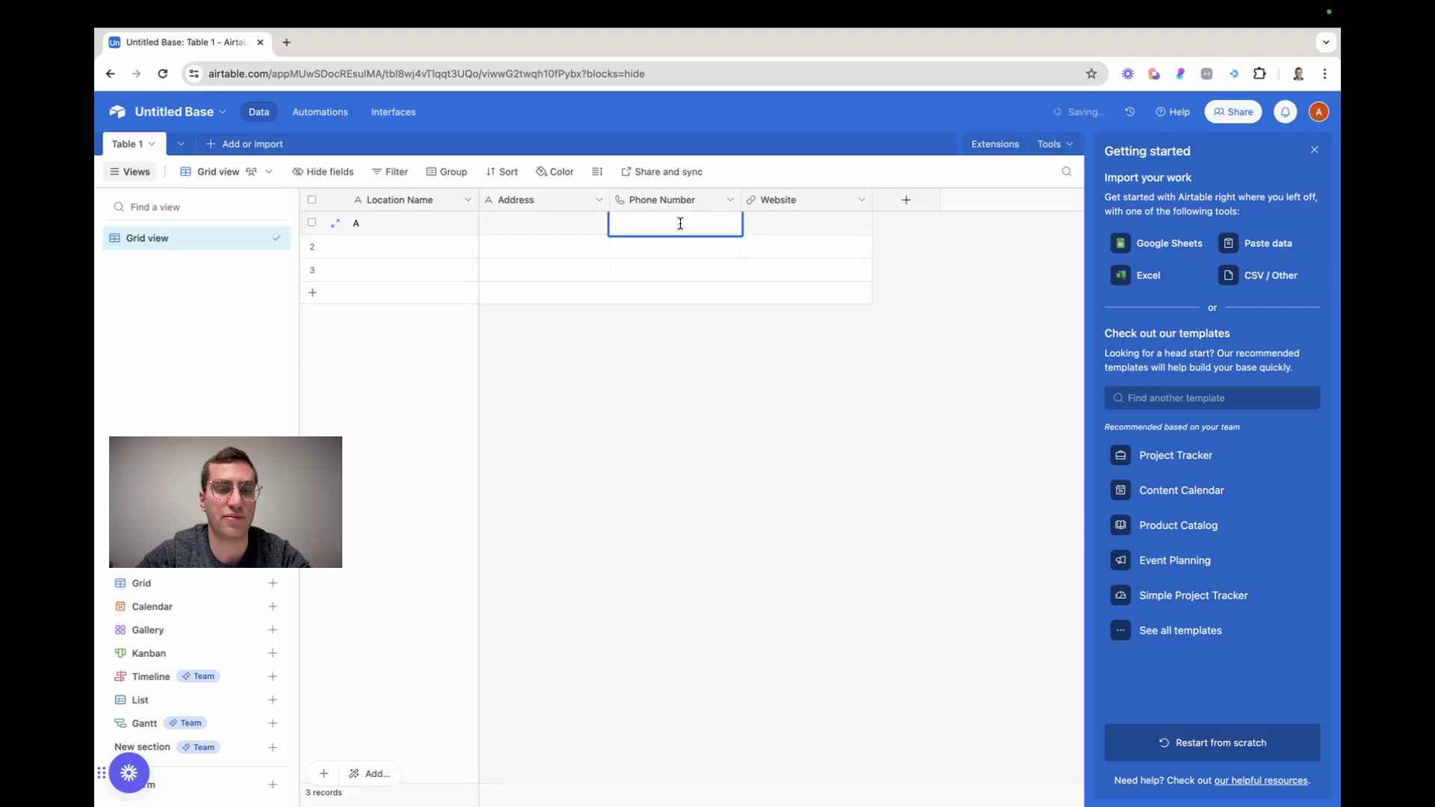
pyautogui.click(793, 229)
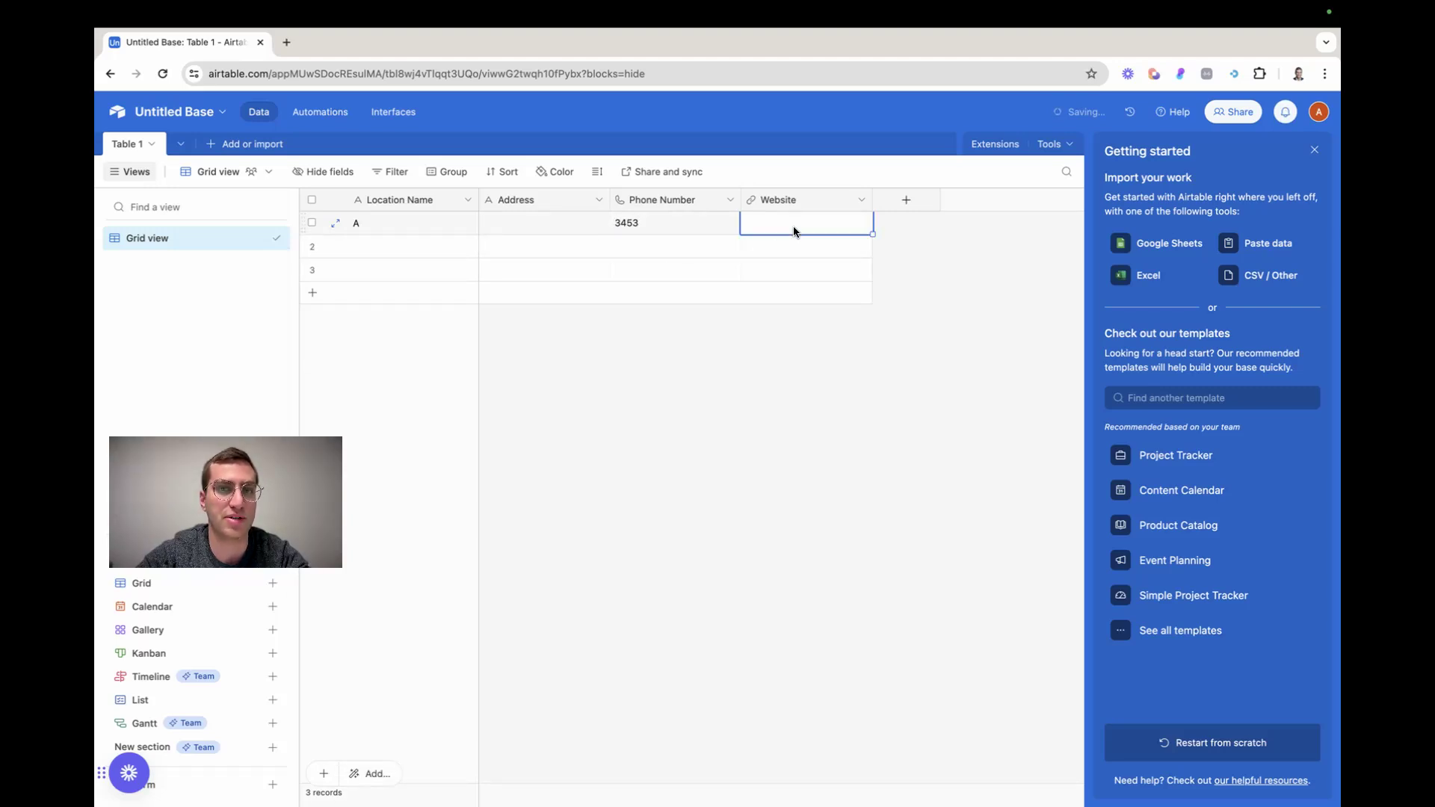
pyautogui.click(617, 426)
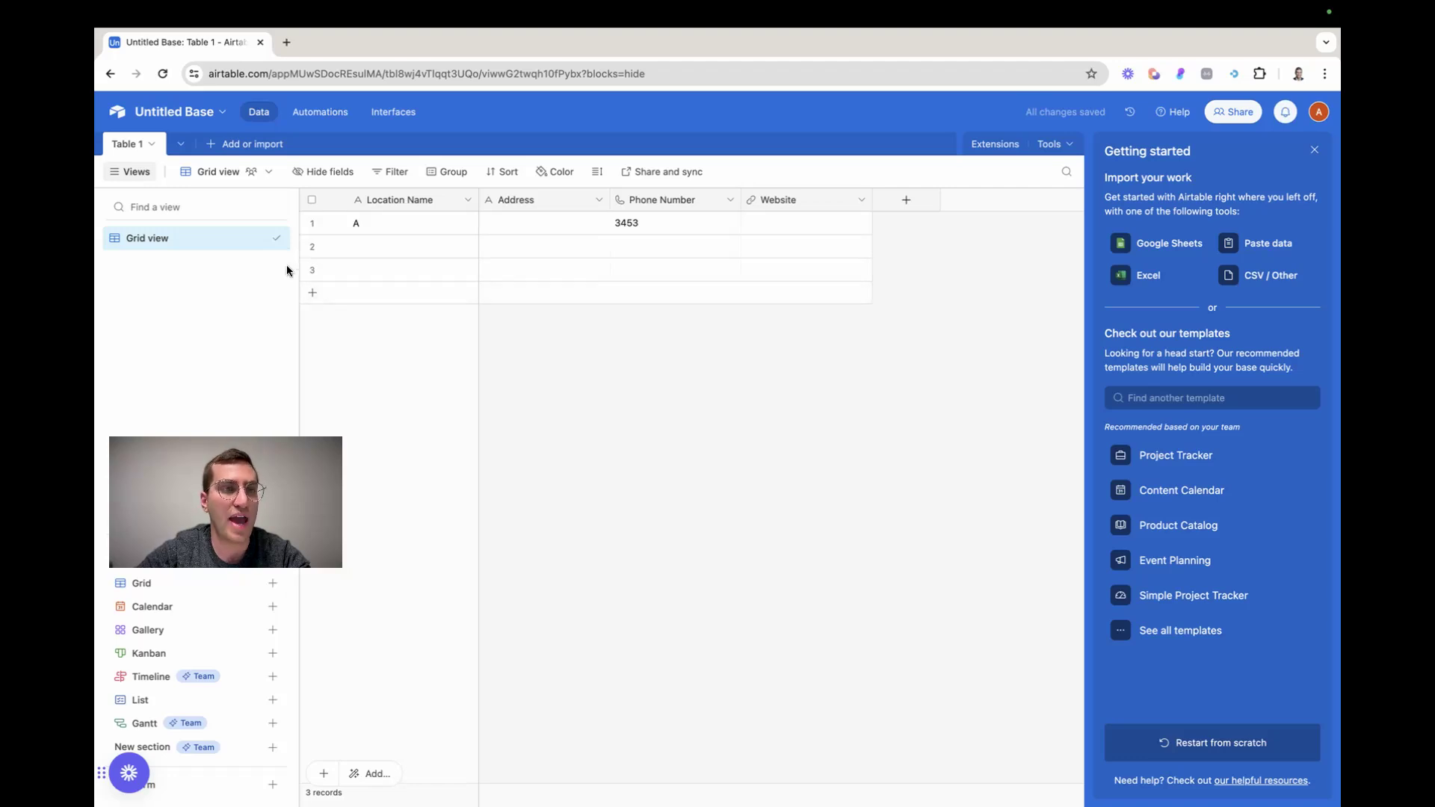
# Create a new blank table in the base and name it Vendors
pyautogui.click(234, 147)
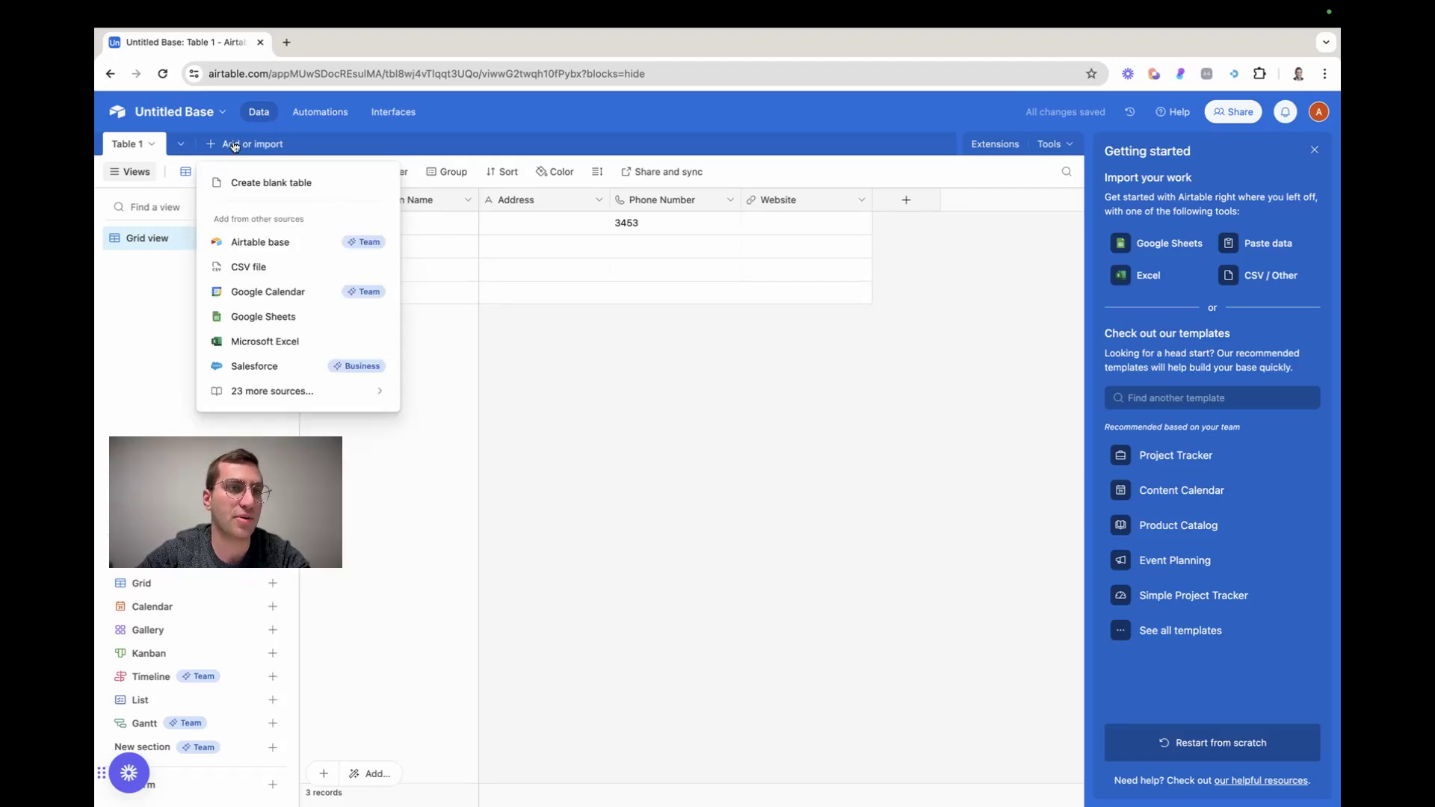
pyautogui.click(278, 187)
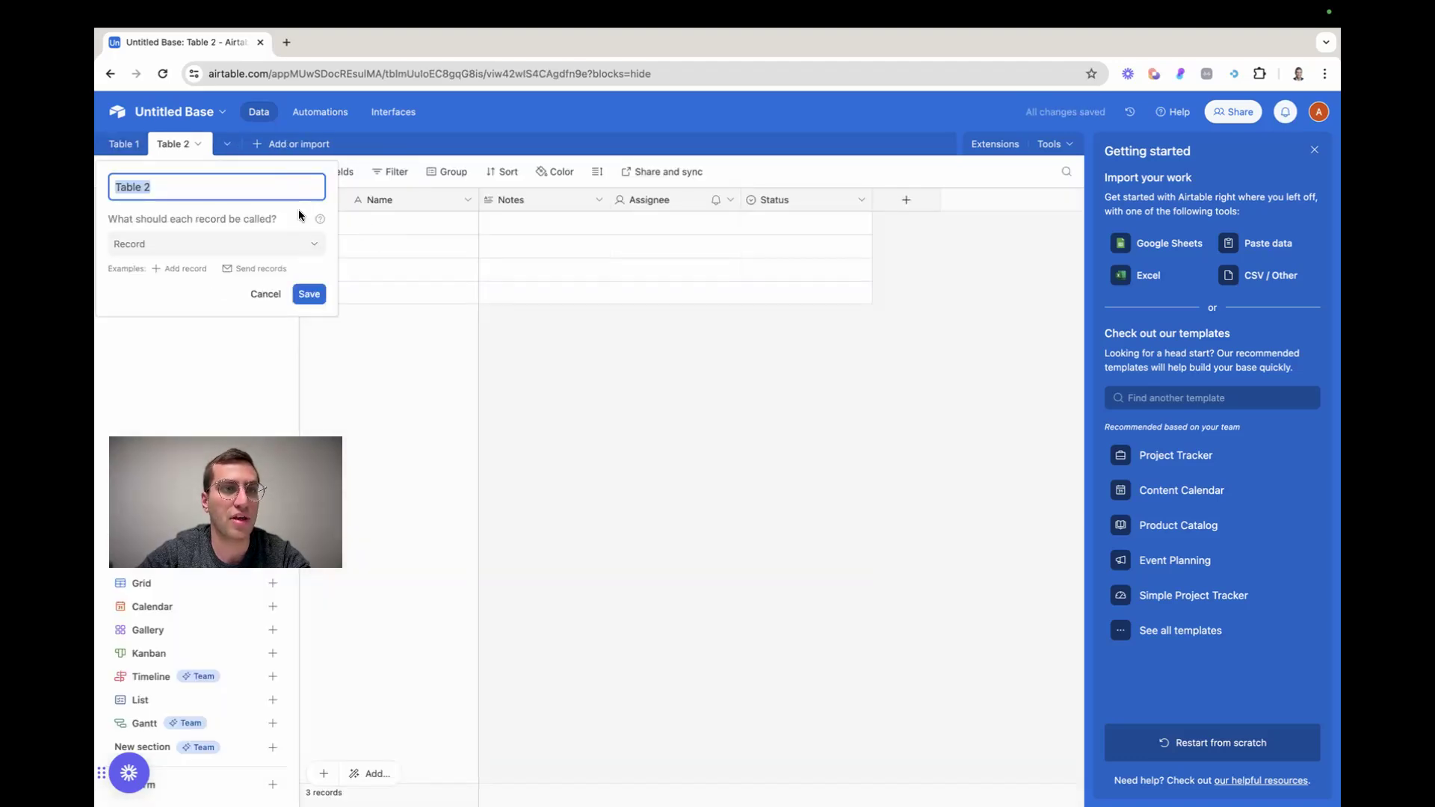
pyautogui.write('Vendors')
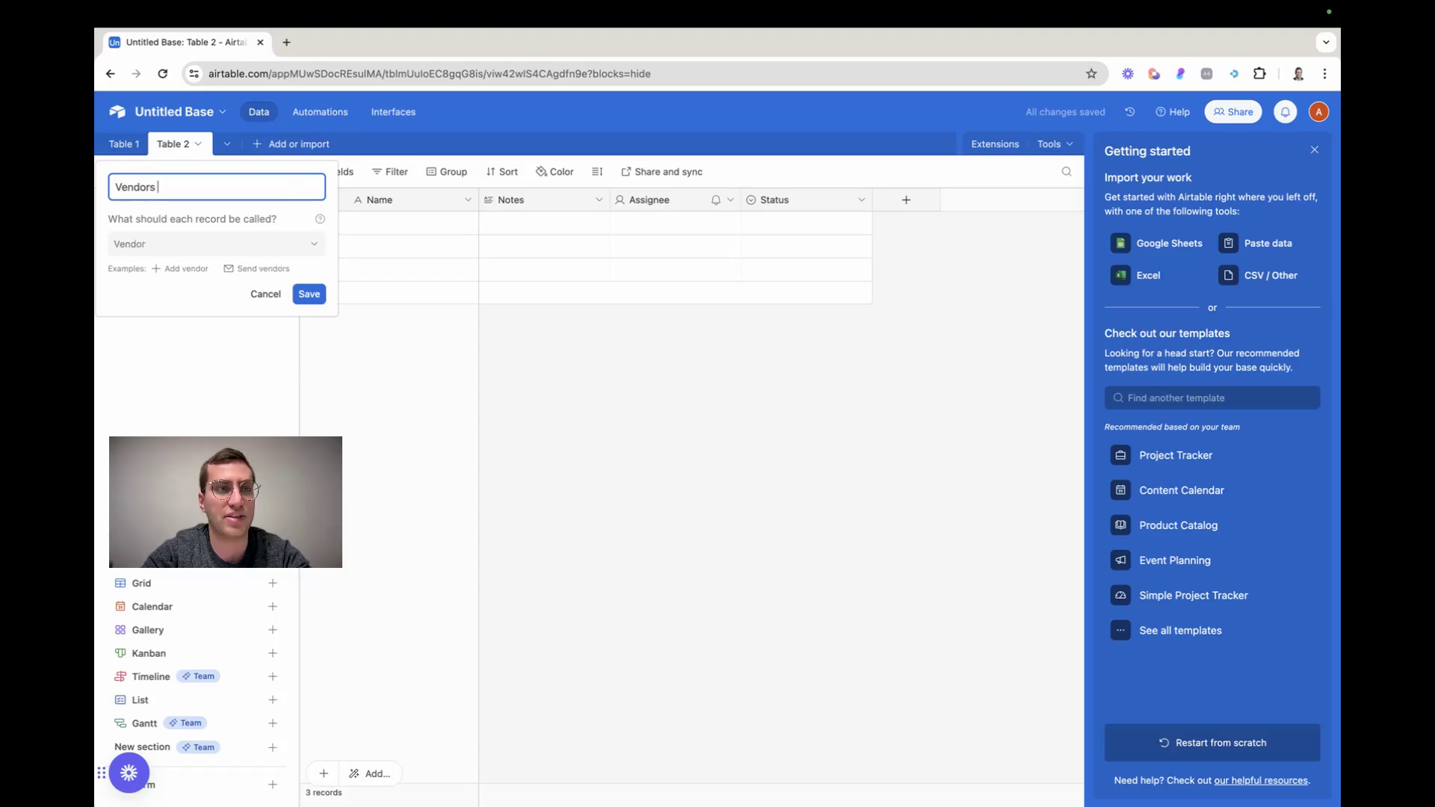
pyautogui.click(307, 294)
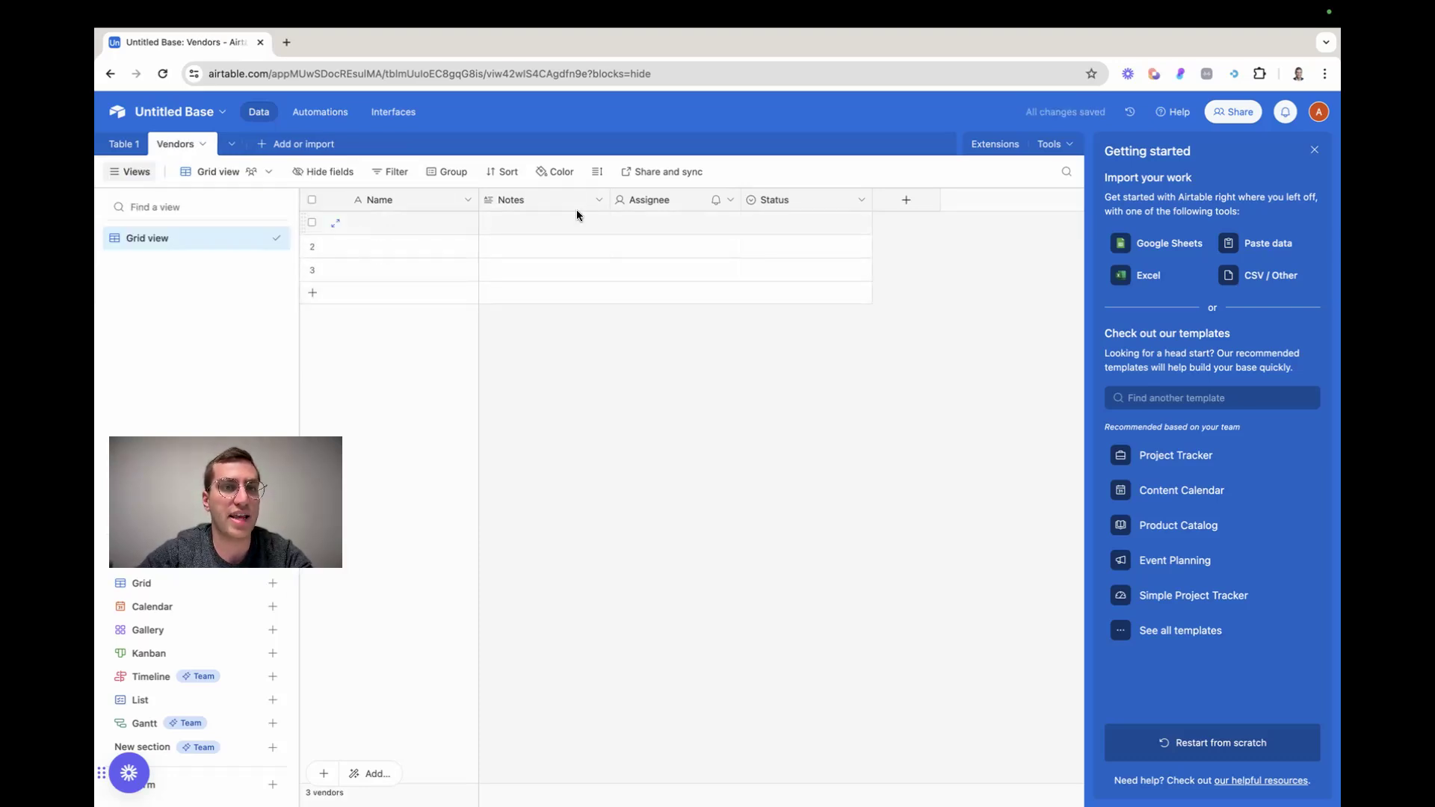
# Delete the default Notes, Assignee and Status fields from the Vendors table
pyautogui.click(598, 200)
pyautogui.click(562, 585)
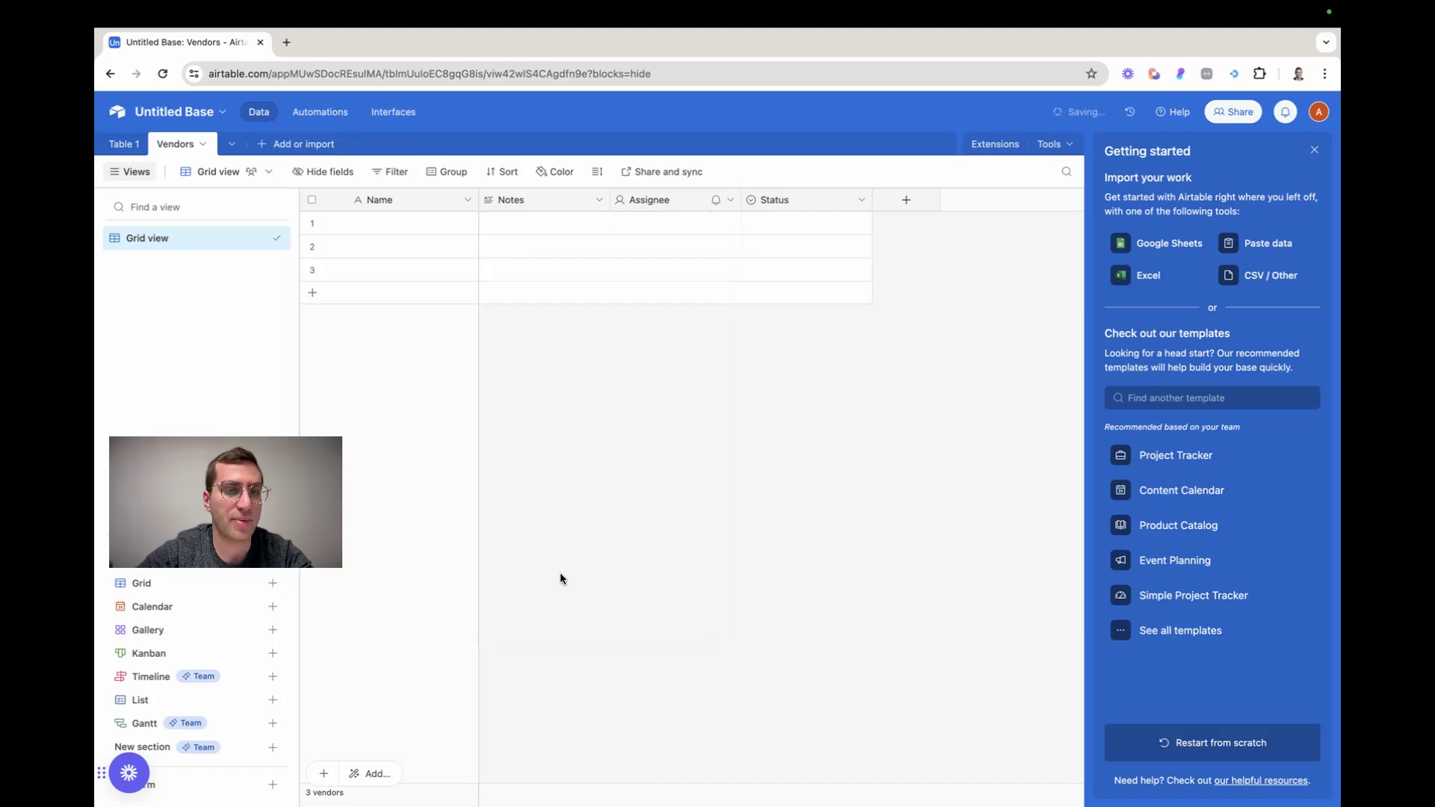
pyautogui.click(599, 199)
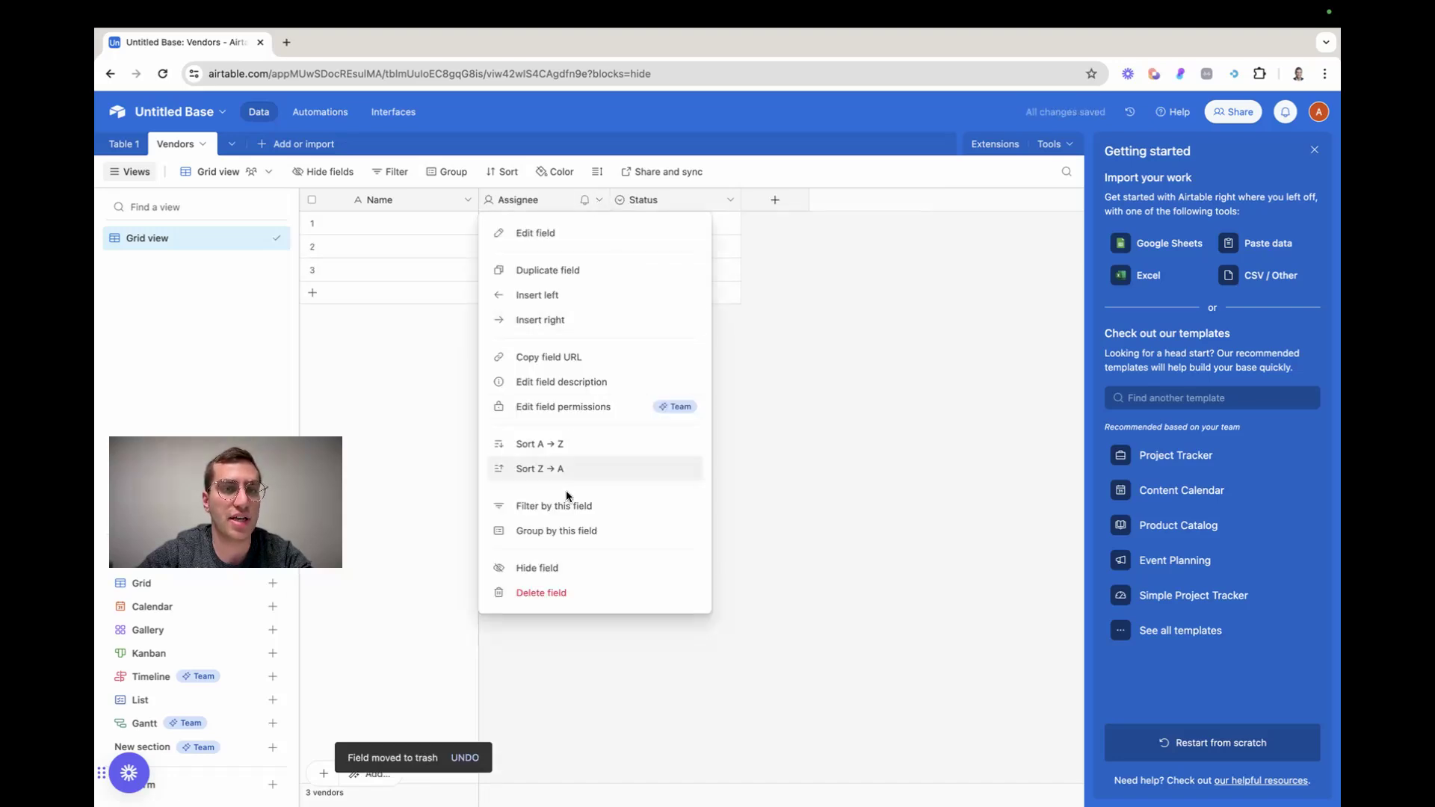
pyautogui.click(541, 593)
pyautogui.click(601, 198)
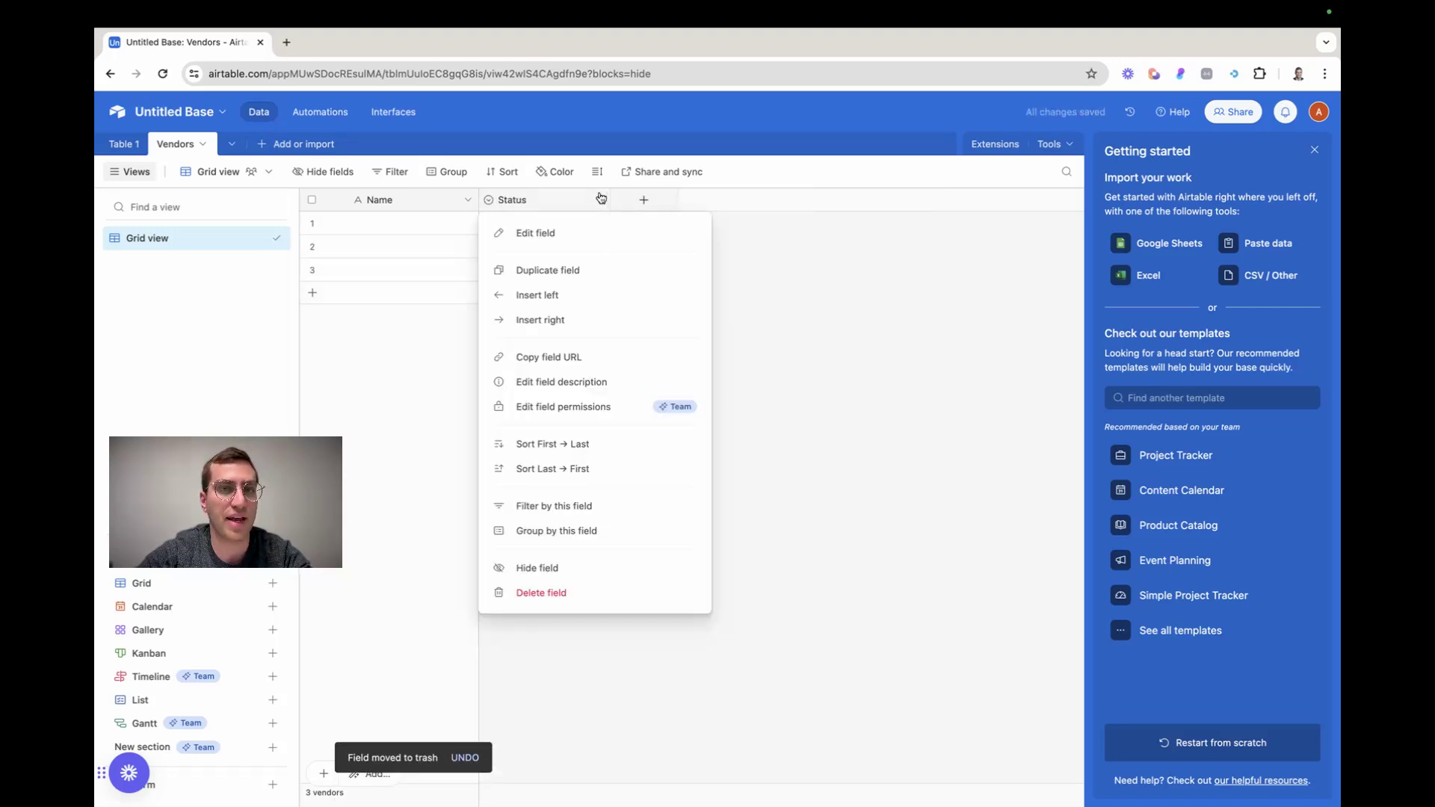
pyautogui.click(577, 593)
# Rename the primary field of the Vendors table as Company Name
pyautogui.doubleClick(398, 200)
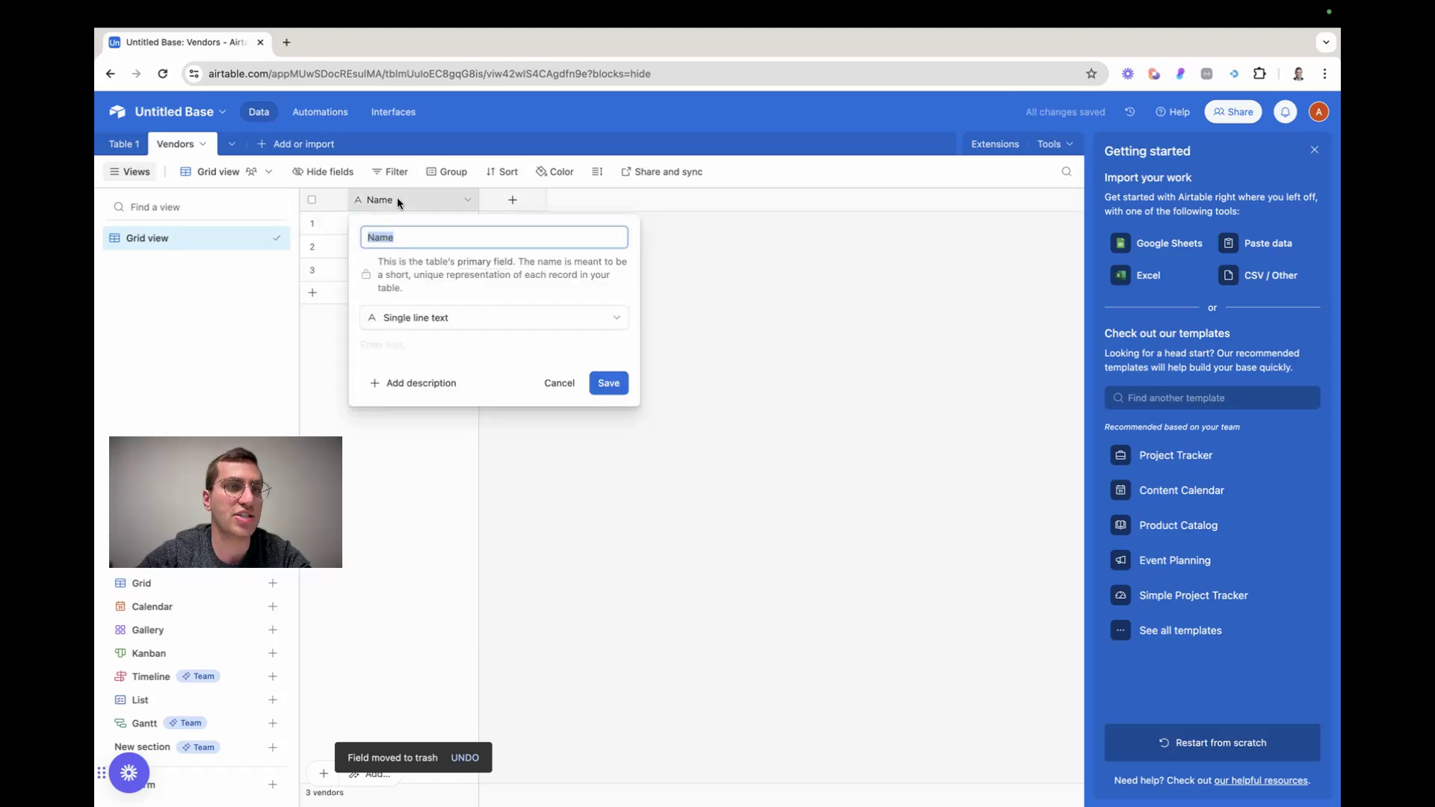
pyautogui.click(423, 239)
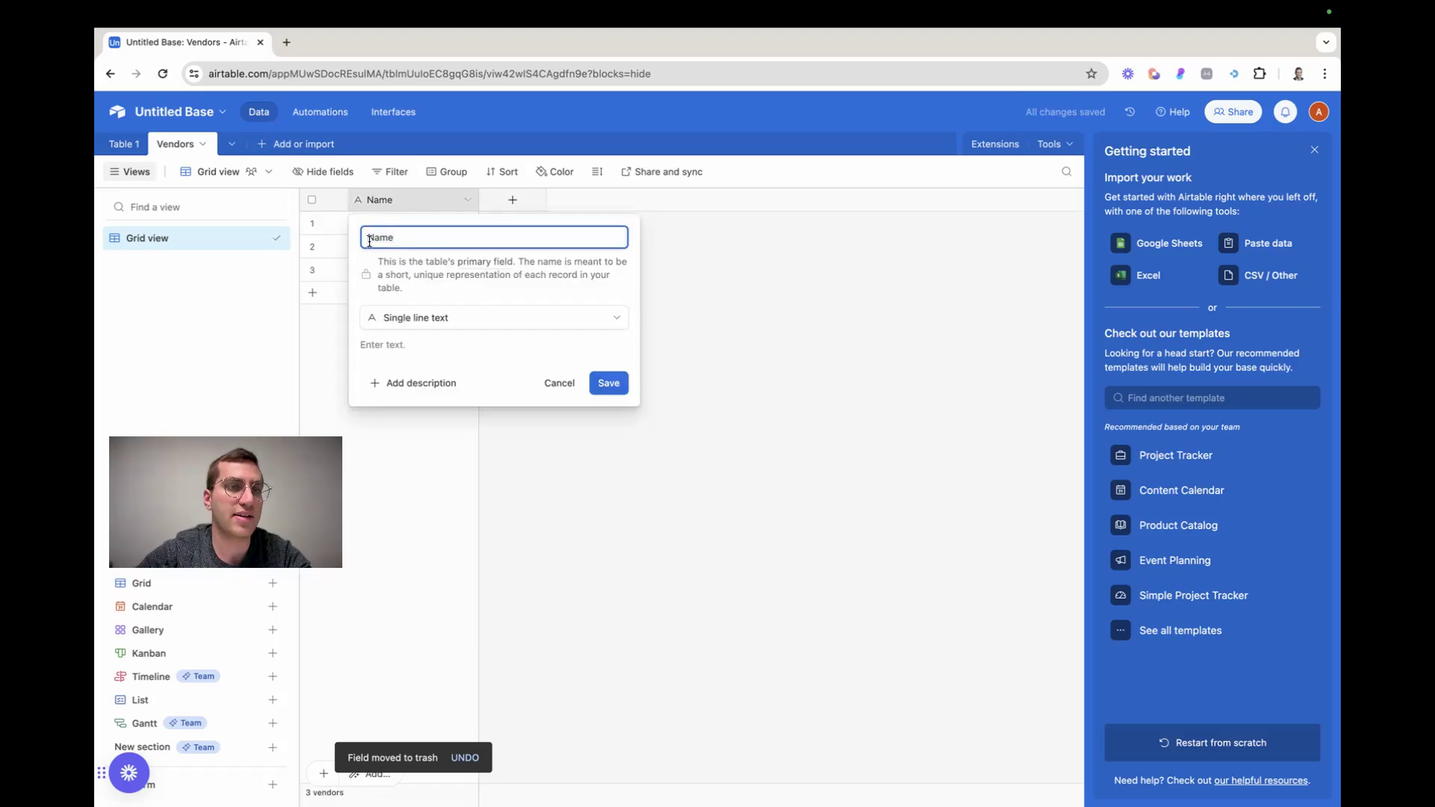
pyautogui.write('Company')
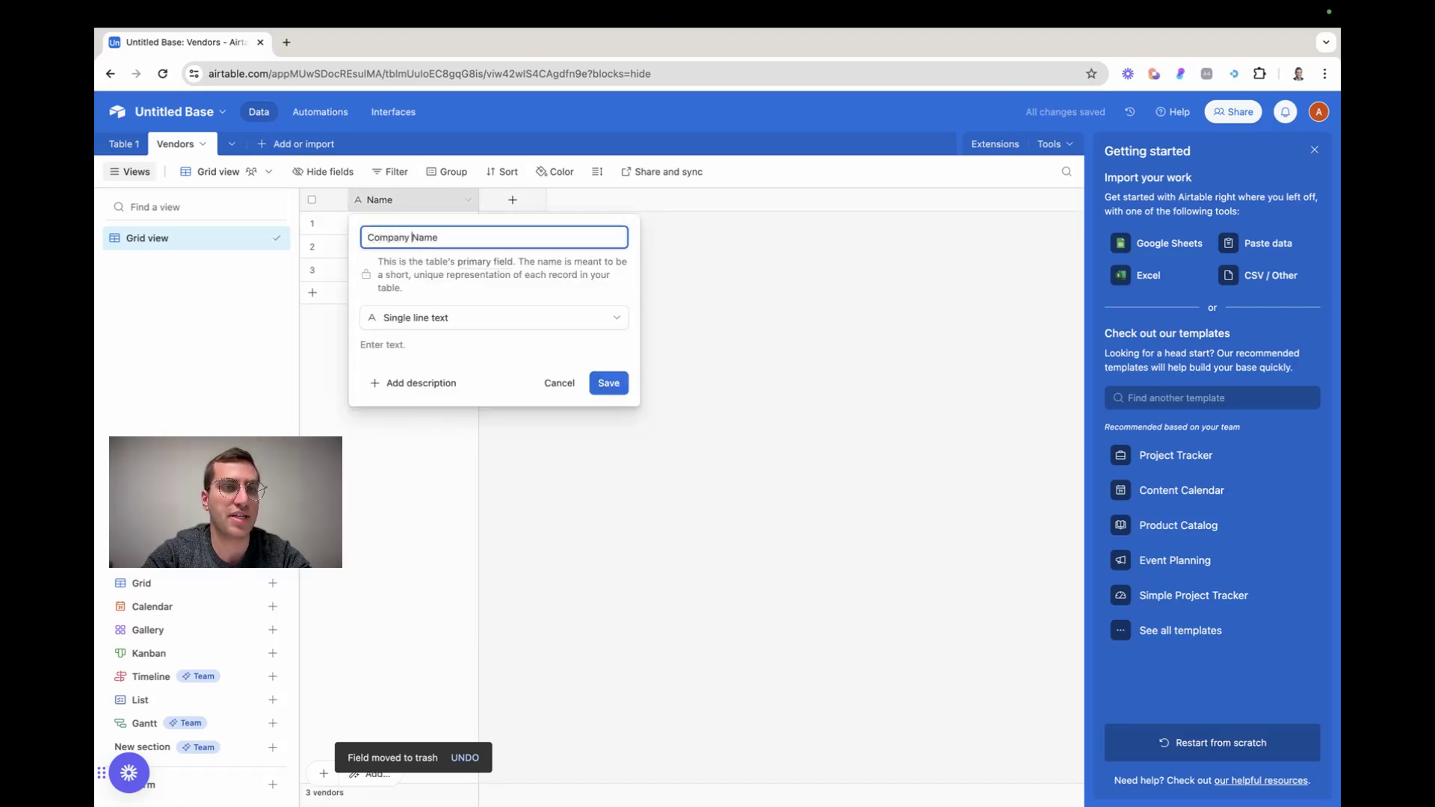
pyautogui.click(618, 386)
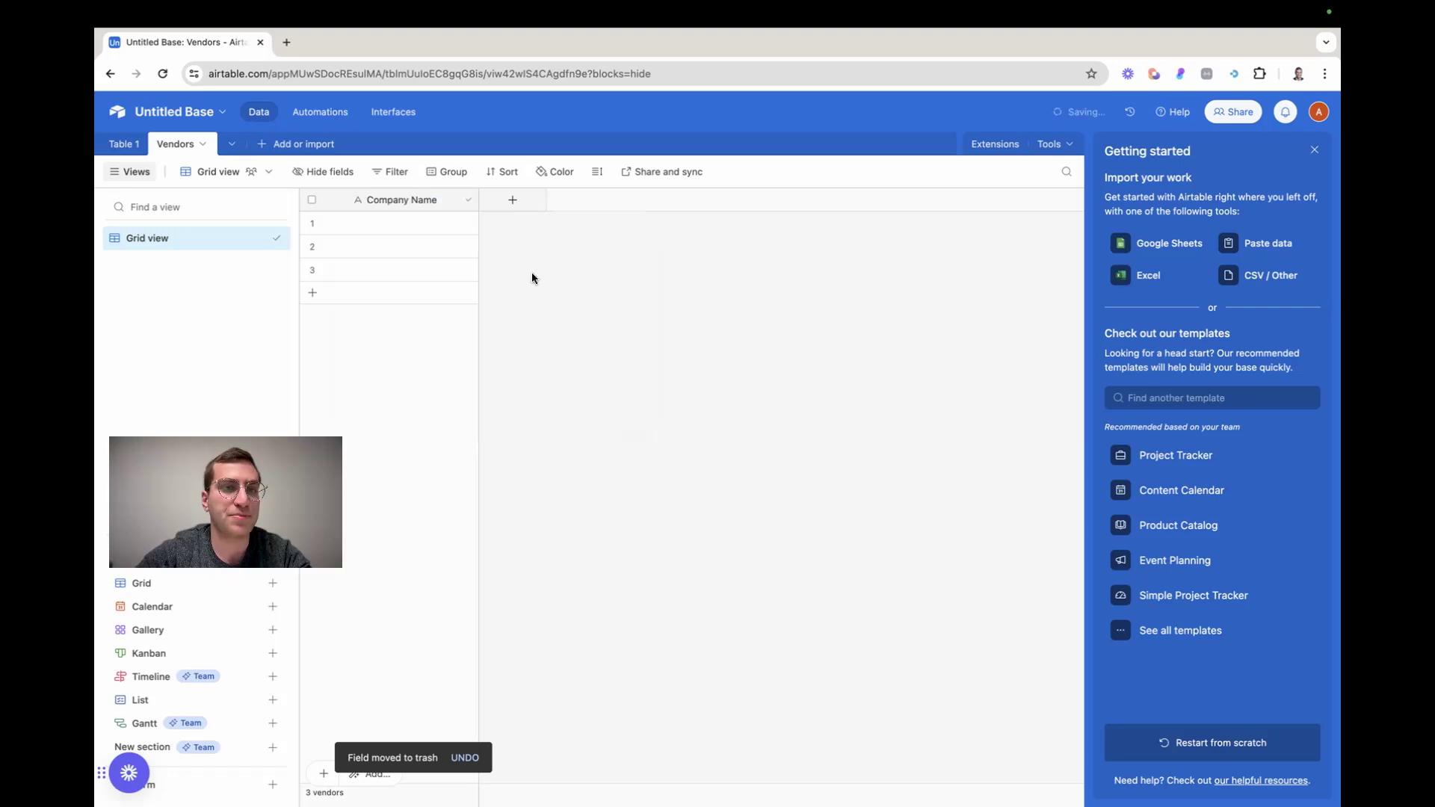
# Add an Email type field and a Phone number type field to the Vendors table, keeping their default names
pyautogui.click(513, 200)
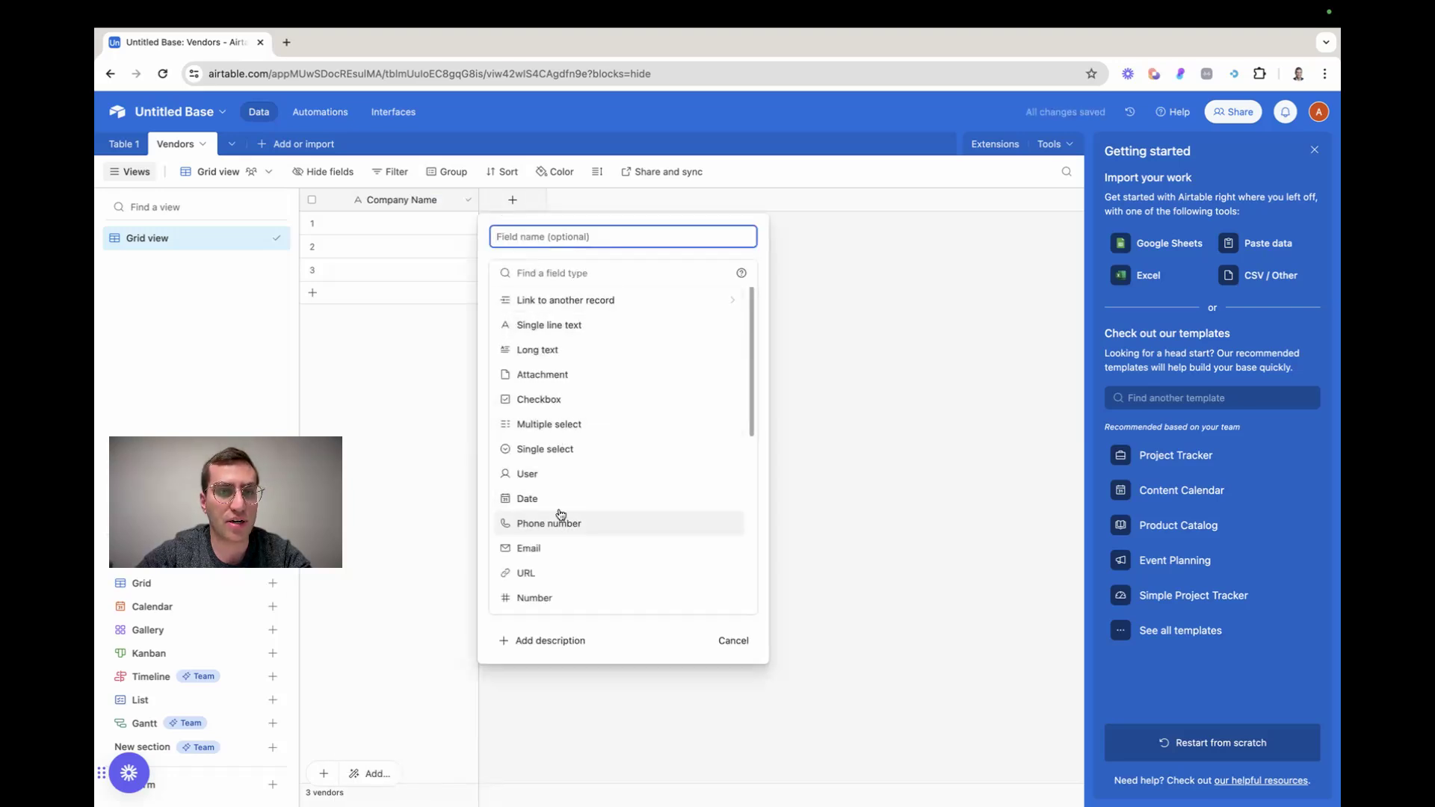
pyautogui.click(561, 547)
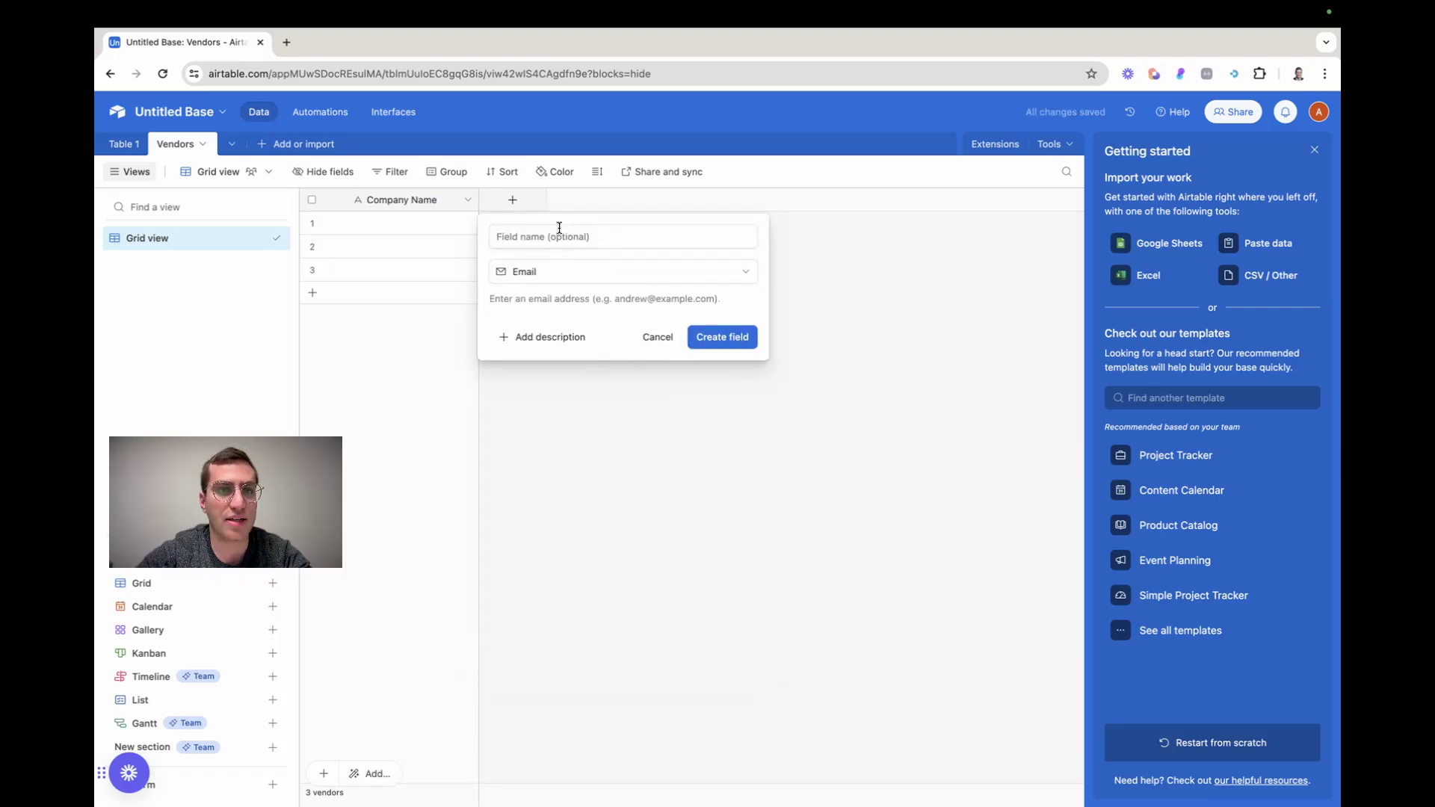
pyautogui.click(722, 338)
pyautogui.click(631, 200)
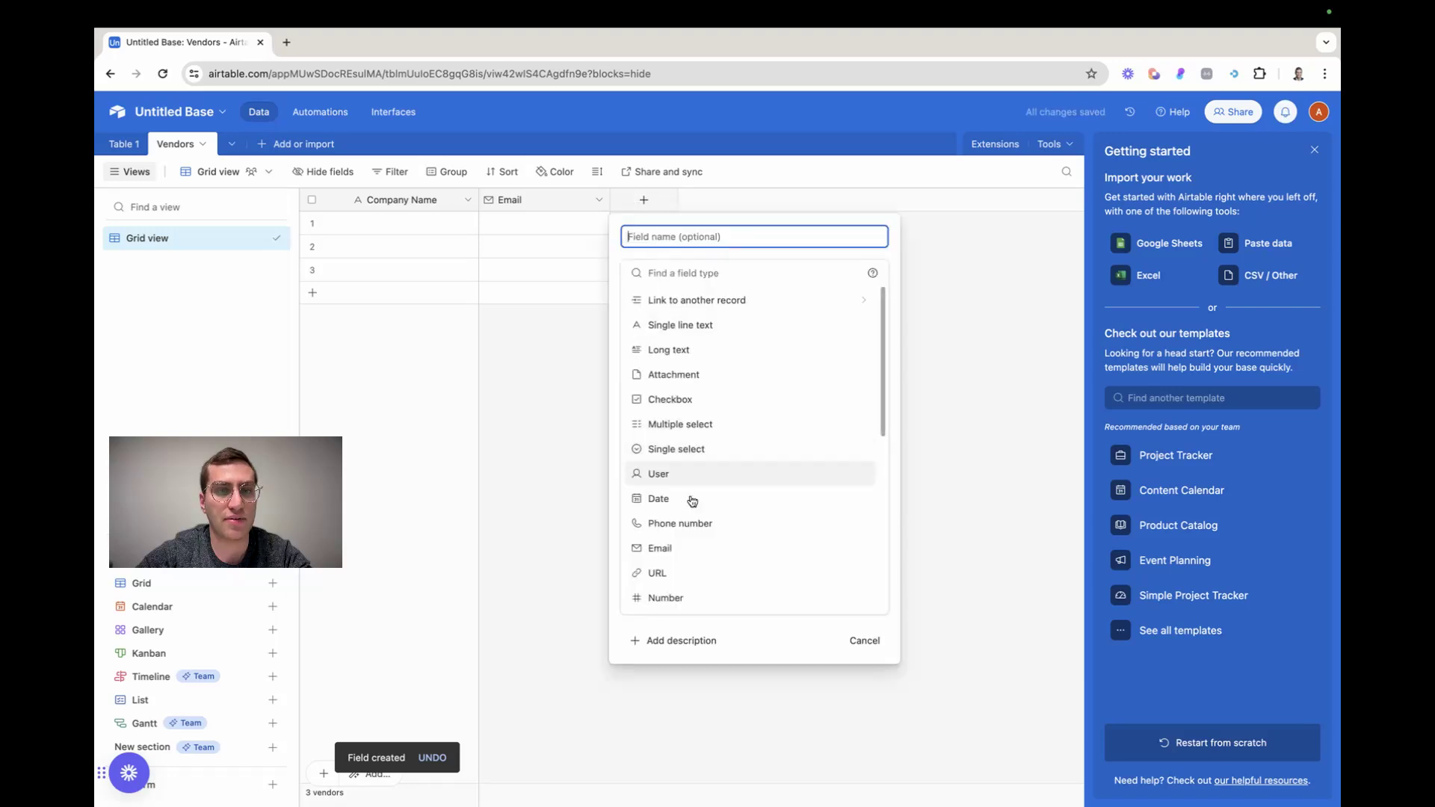
pyautogui.click(699, 529)
pyautogui.click(847, 338)
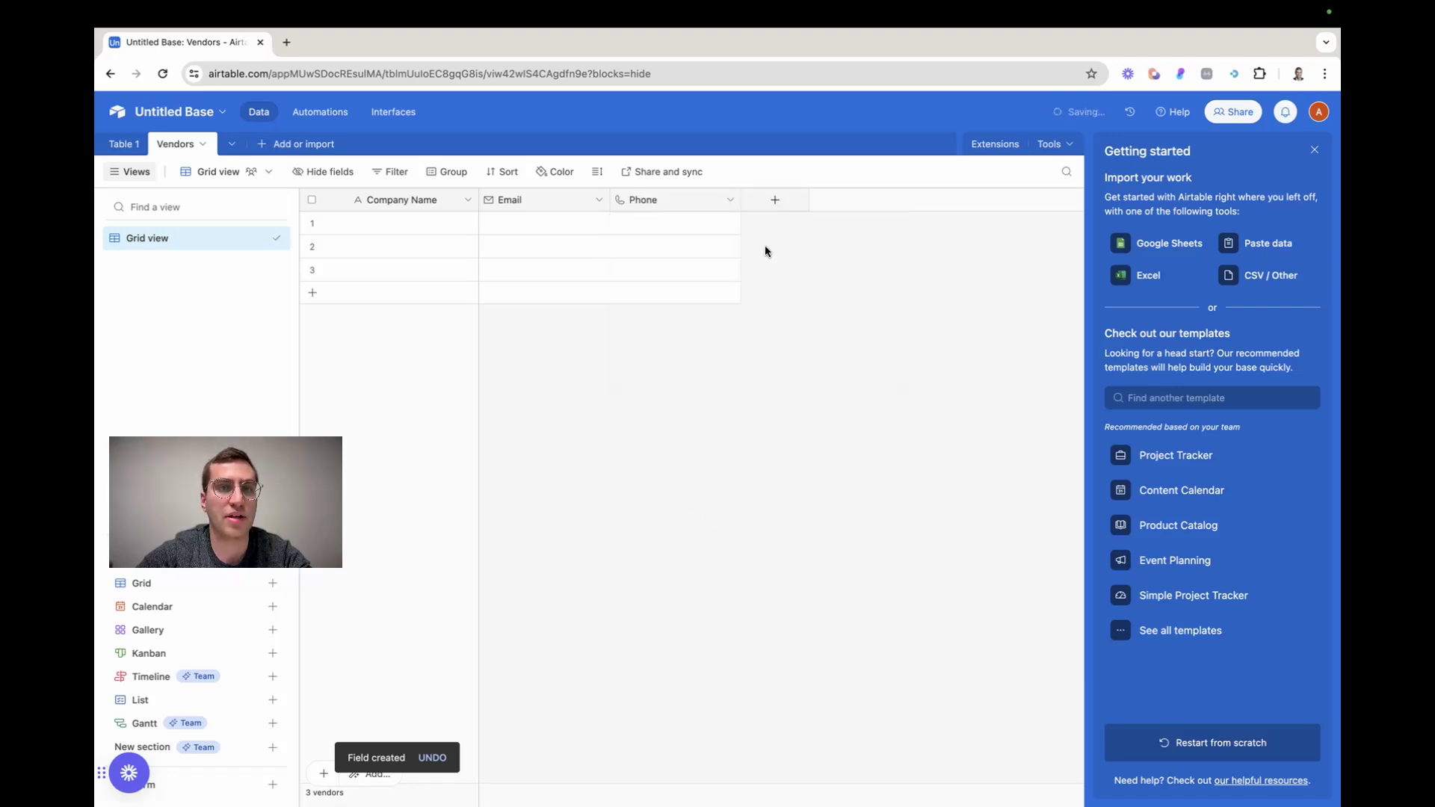
# Add a URL type field named Website to the Vendors table after the Phone field
pyautogui.click(774, 200)
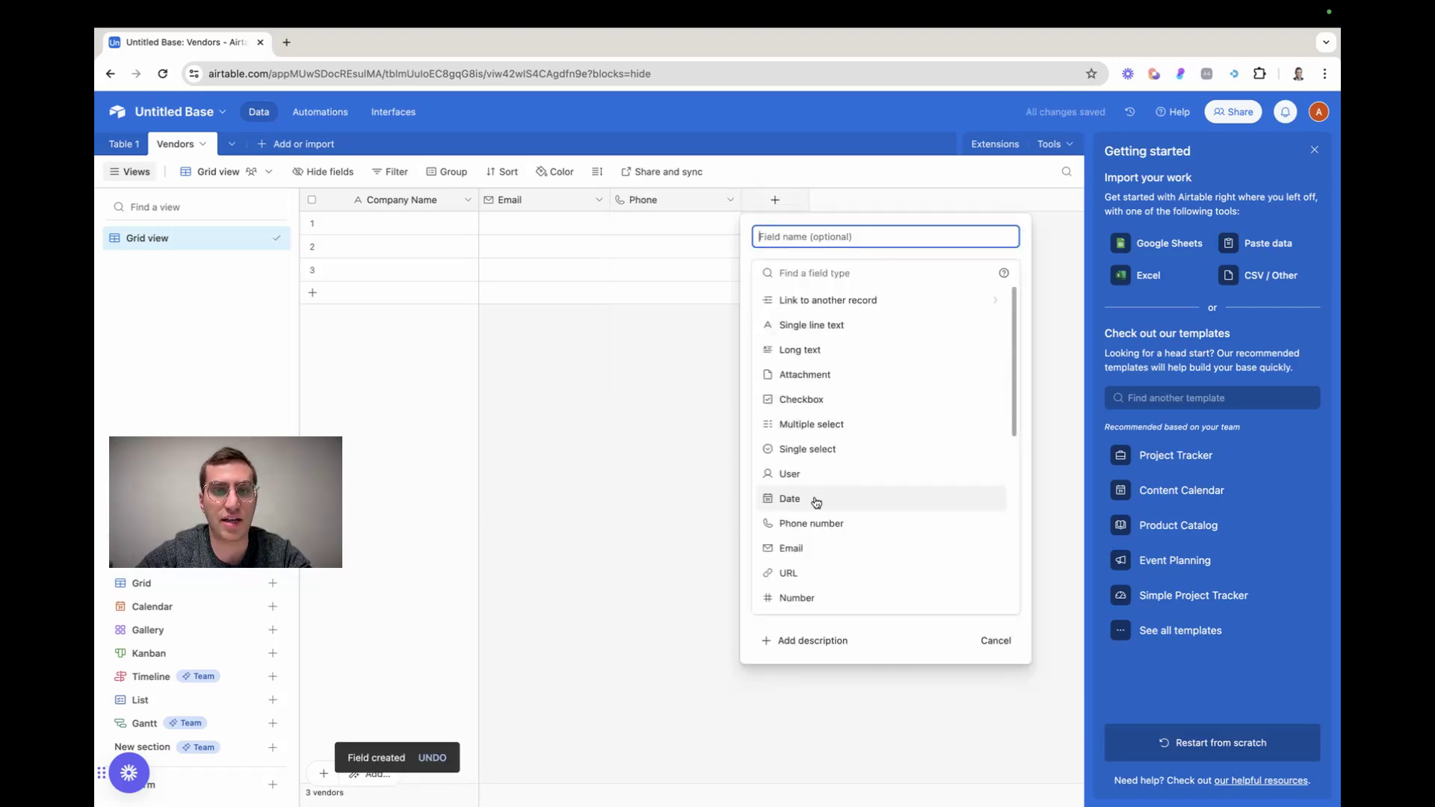
pyautogui.click(796, 572)
pyautogui.click(784, 228)
pyautogui.write('Website')
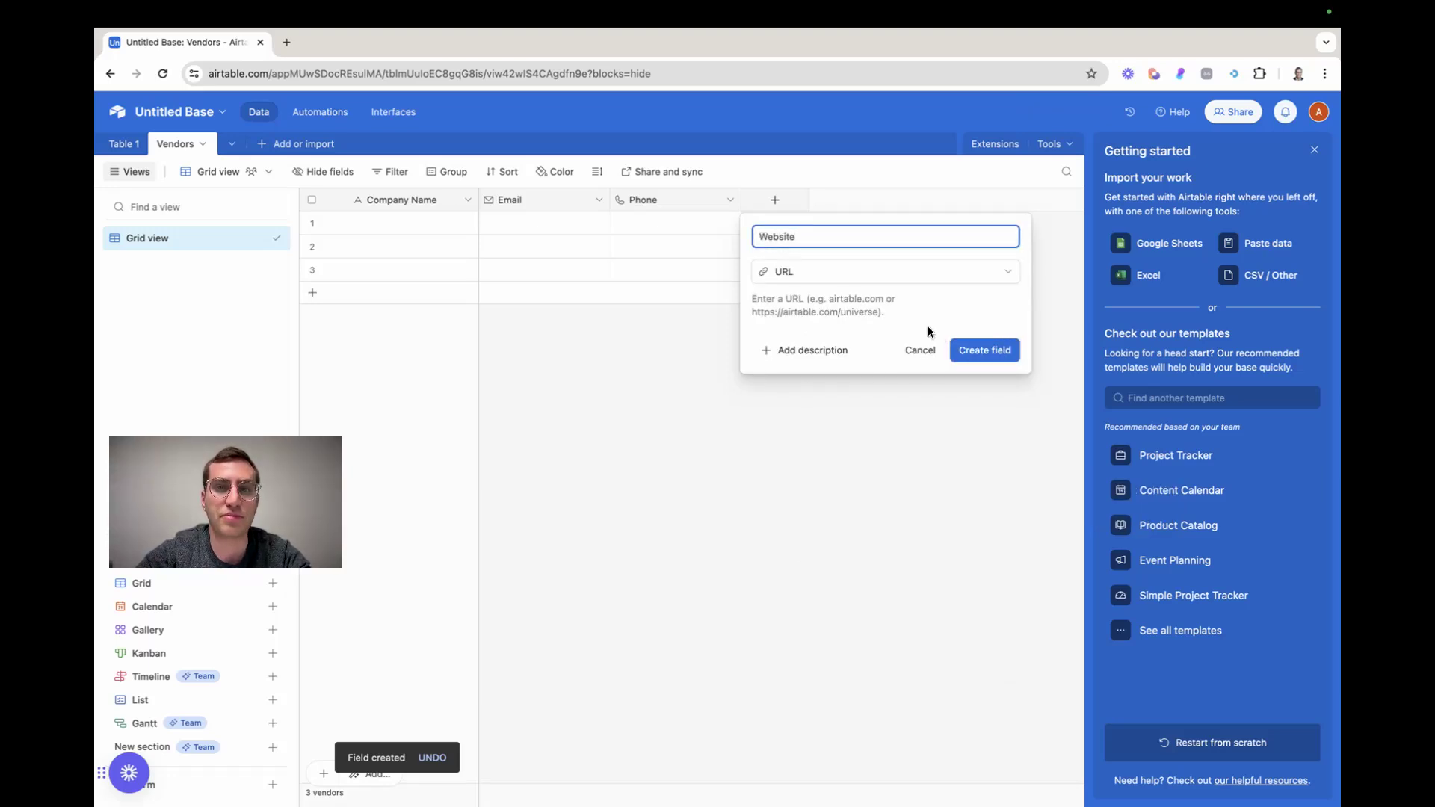
pyautogui.click(984, 349)
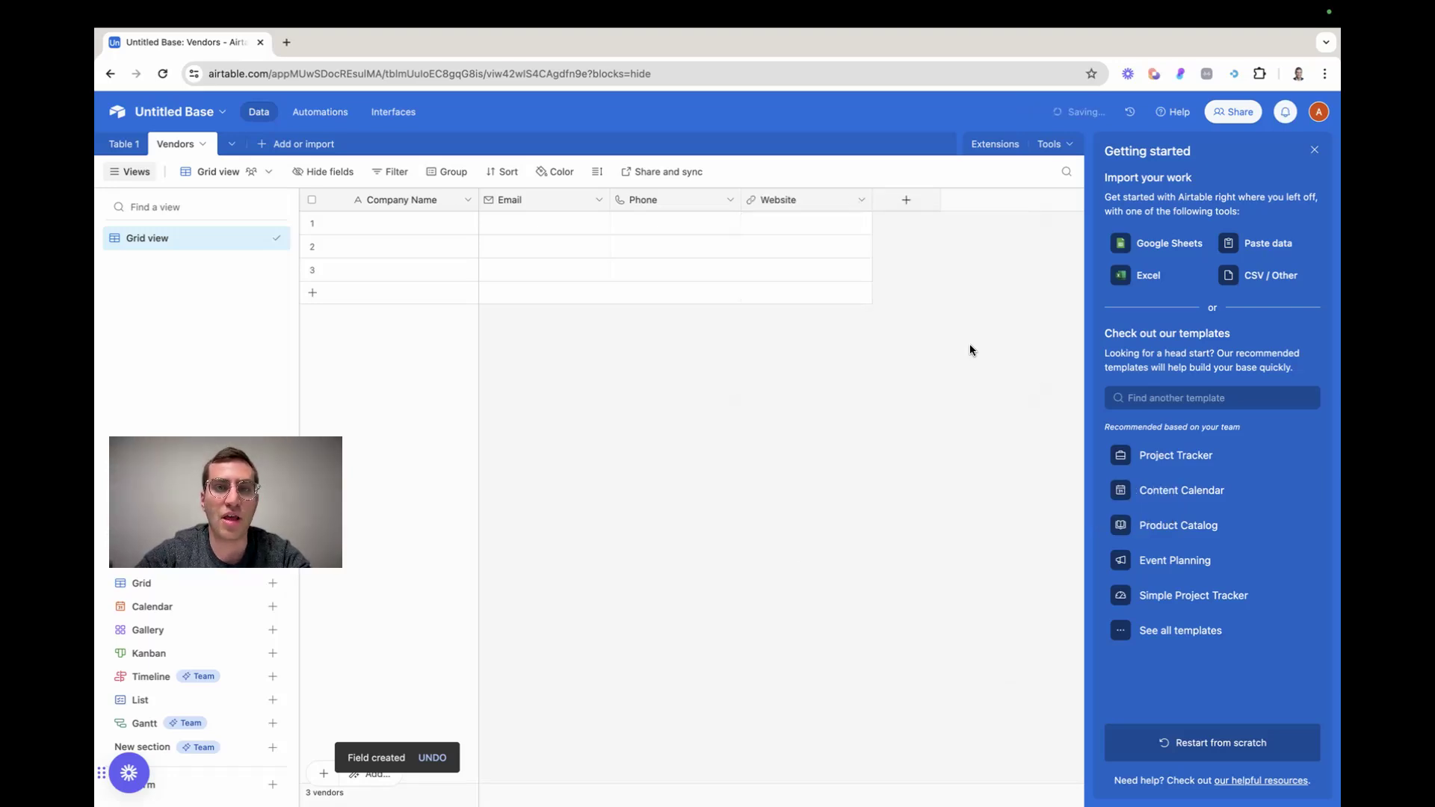
# Add an Attachment type field named Contract to the Vendors table after the Website field
pyautogui.click(893, 203)
pyautogui.scroll(-1, 939, 572)
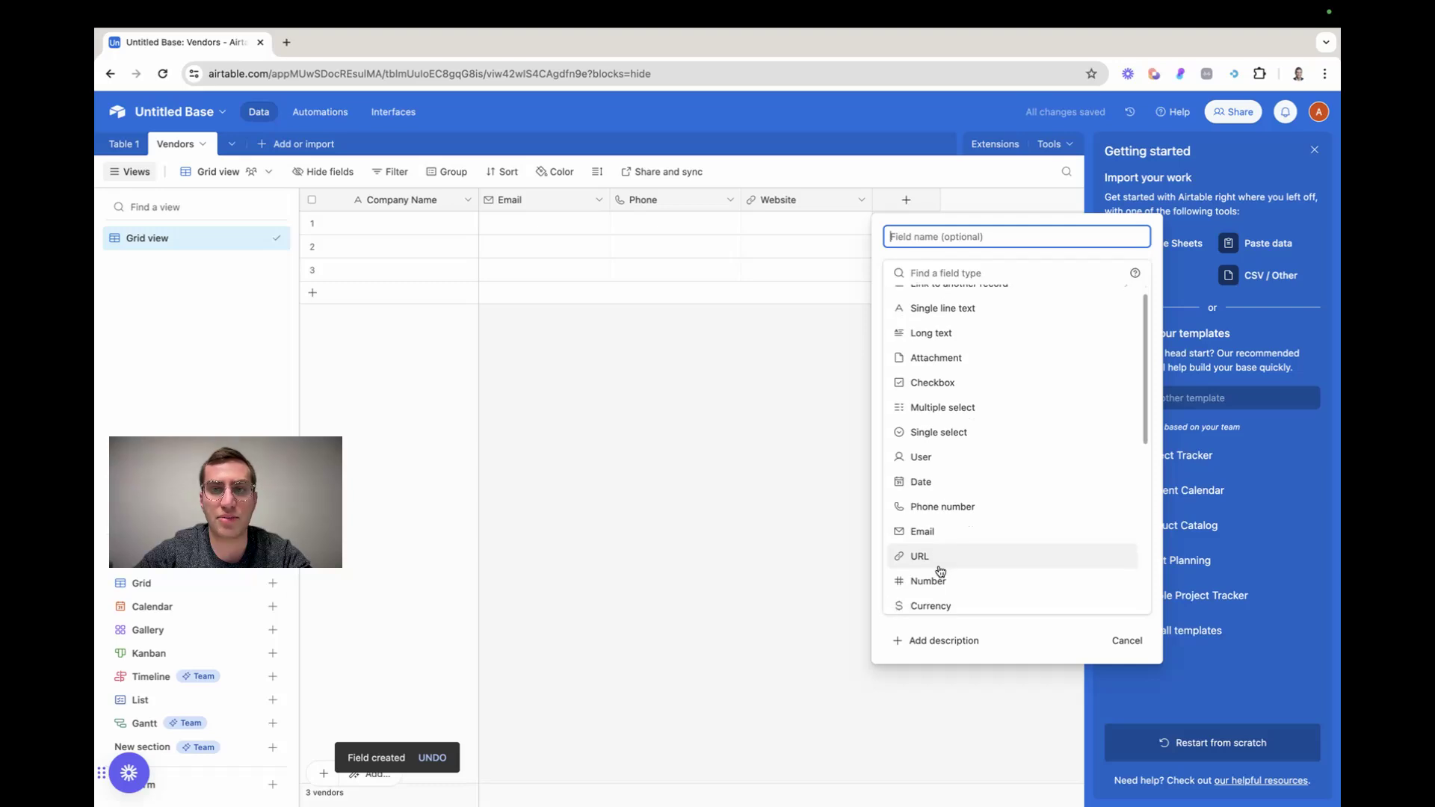
pyautogui.click(939, 361)
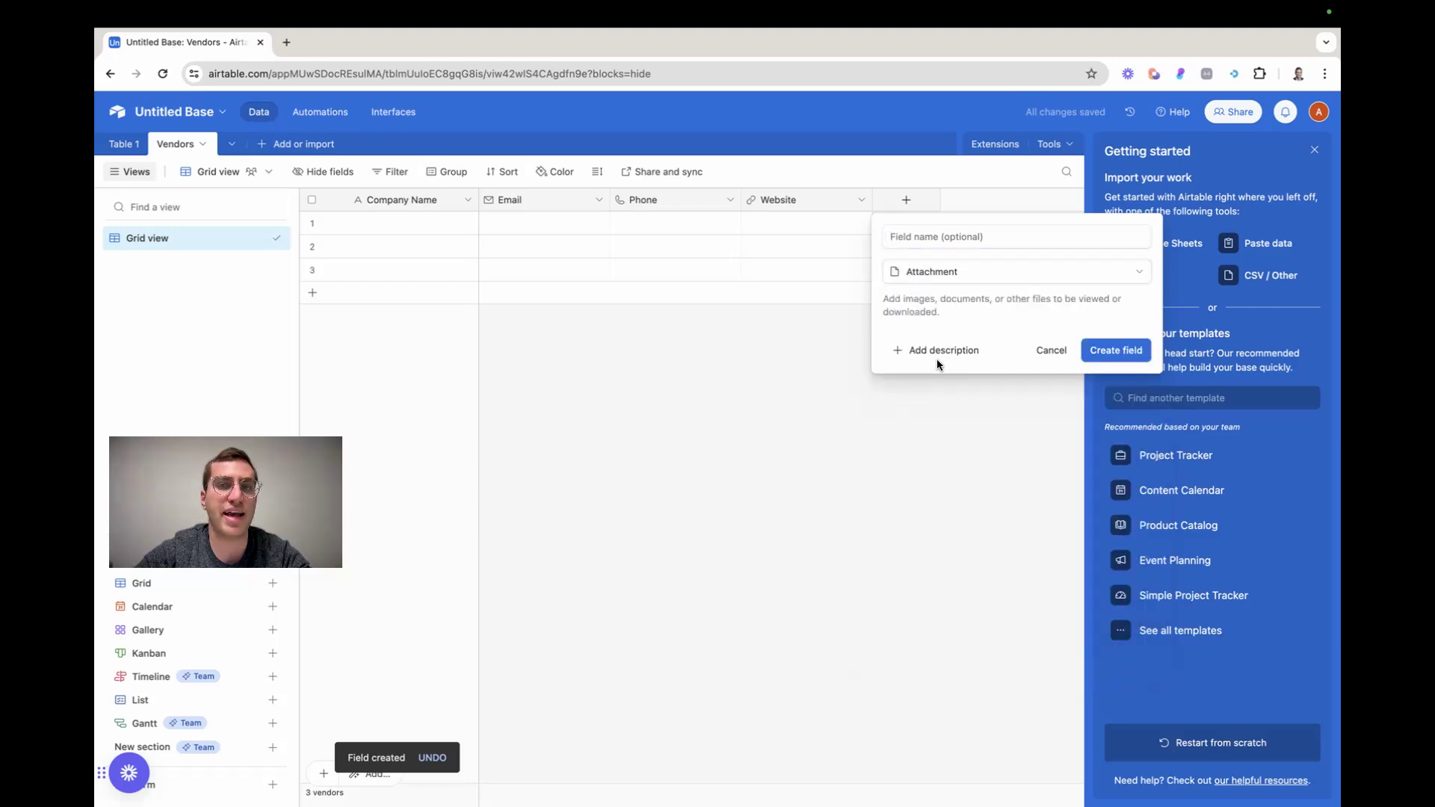
pyautogui.write('Contr')
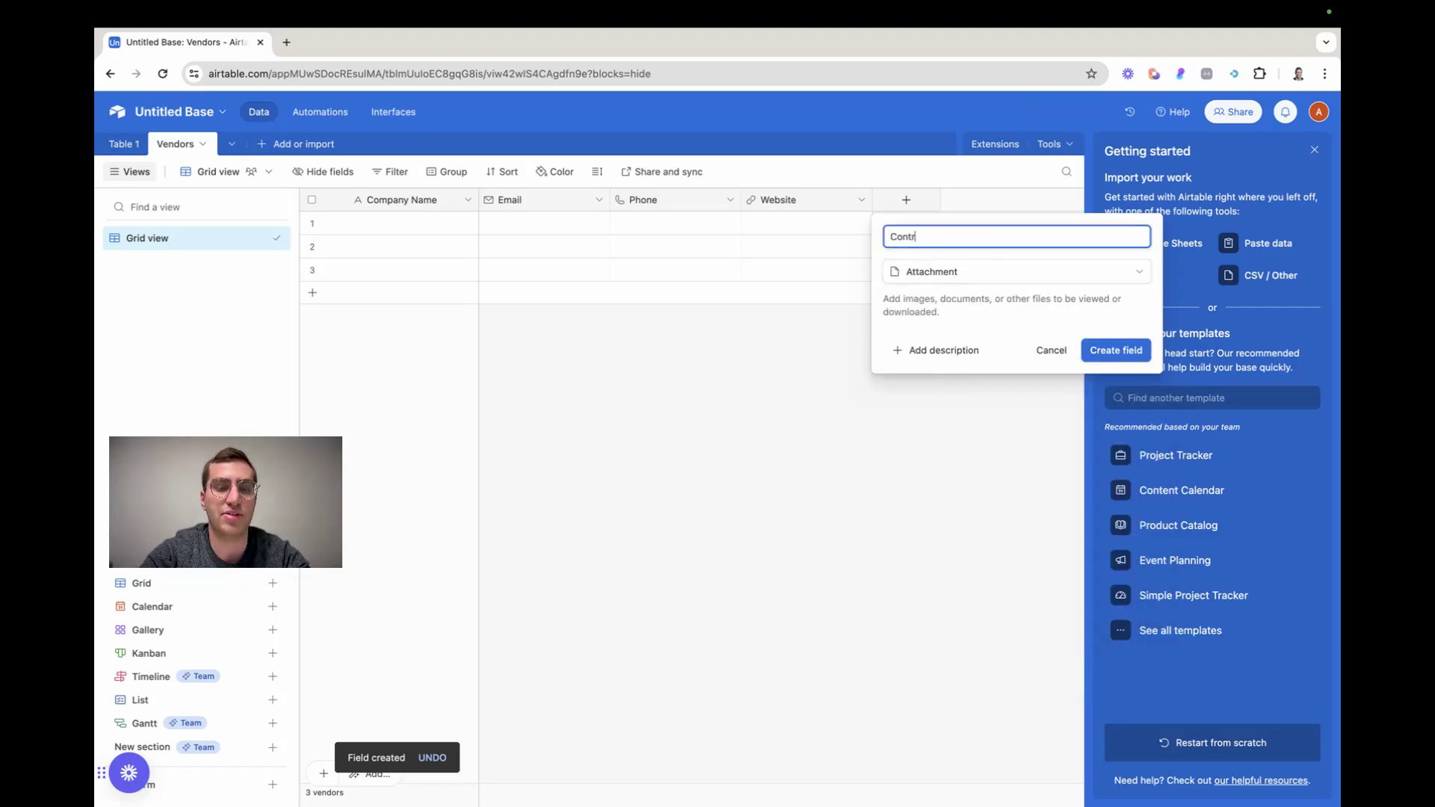
pyautogui.write('act')
pyautogui.click(1114, 350)
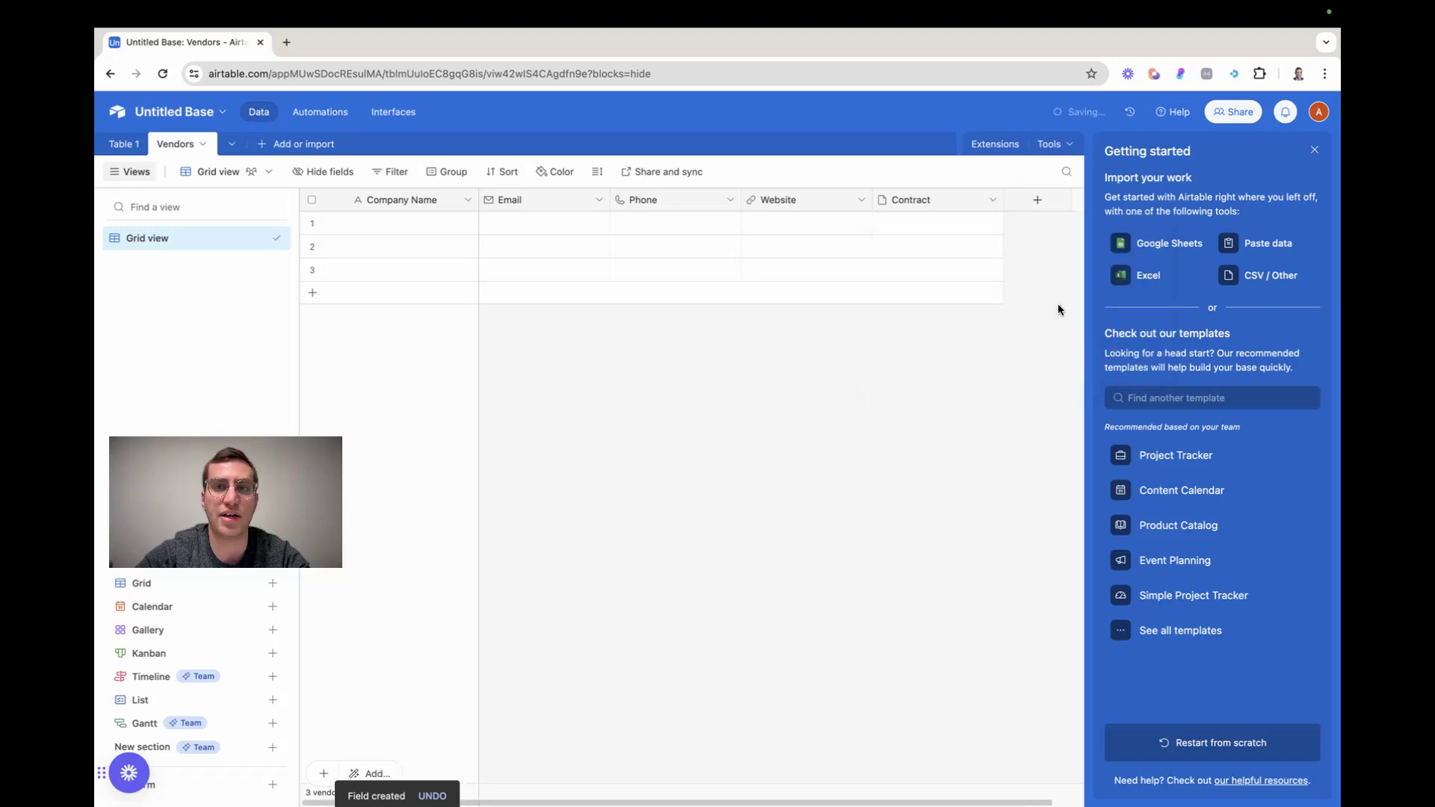
# Add an Attachment type field named NDA to the Vendors table after the Contract field
pyautogui.click(1037, 199)
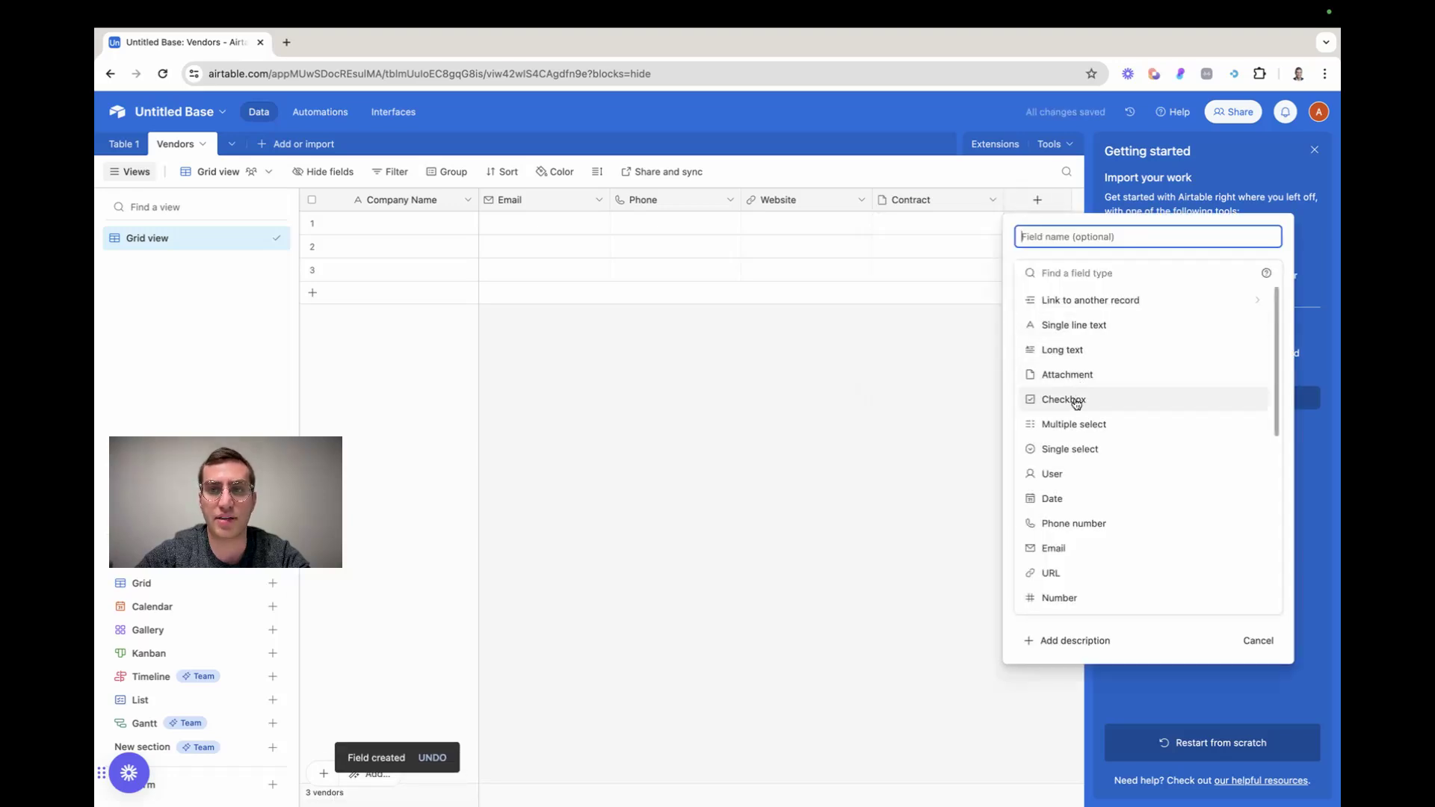
pyautogui.click(1069, 373)
pyautogui.write('NDA')
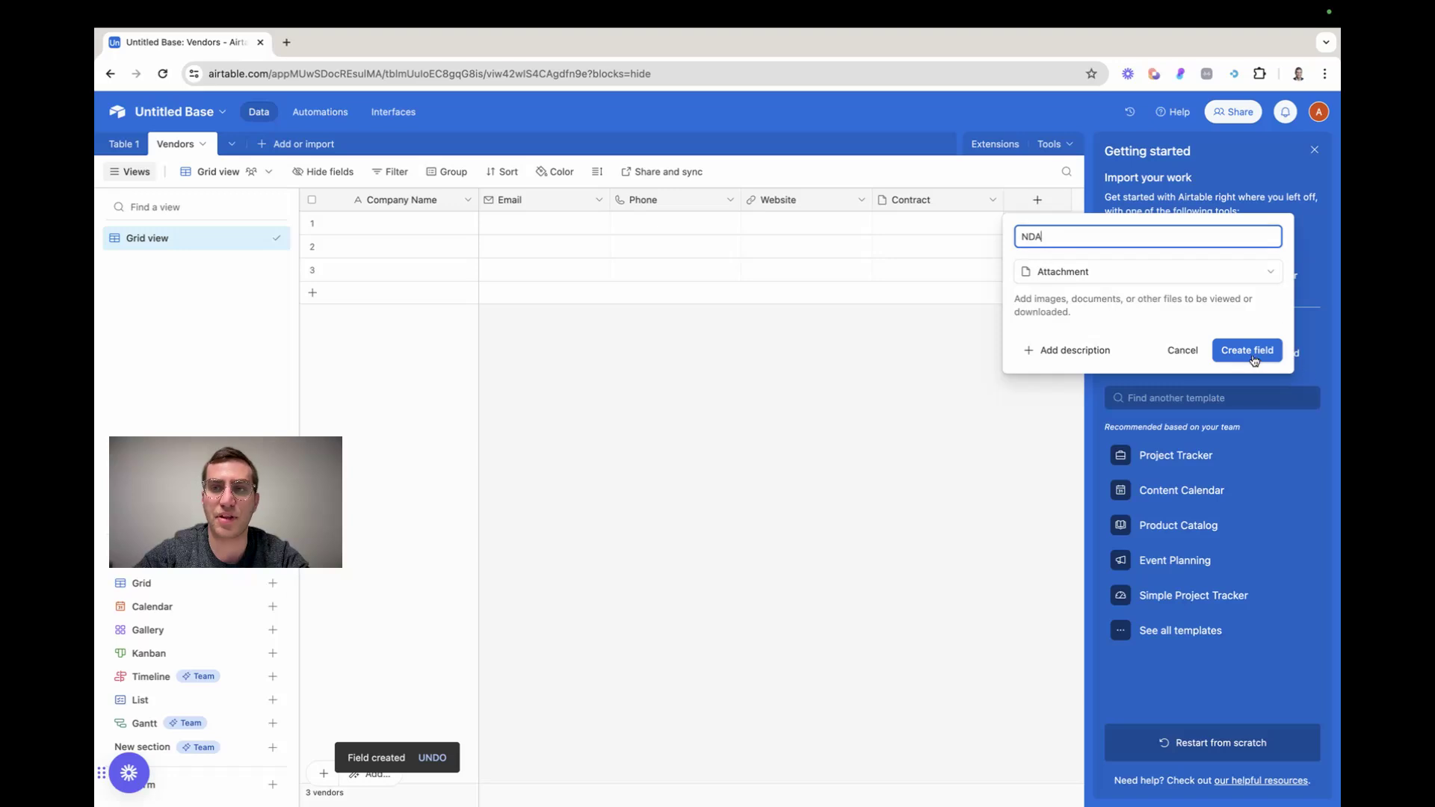
pyautogui.click(1247, 350)
# Add a Multiple select field named Services to the Vendors table with the options Primary Care and Wond care
pyautogui.click(1010, 202)
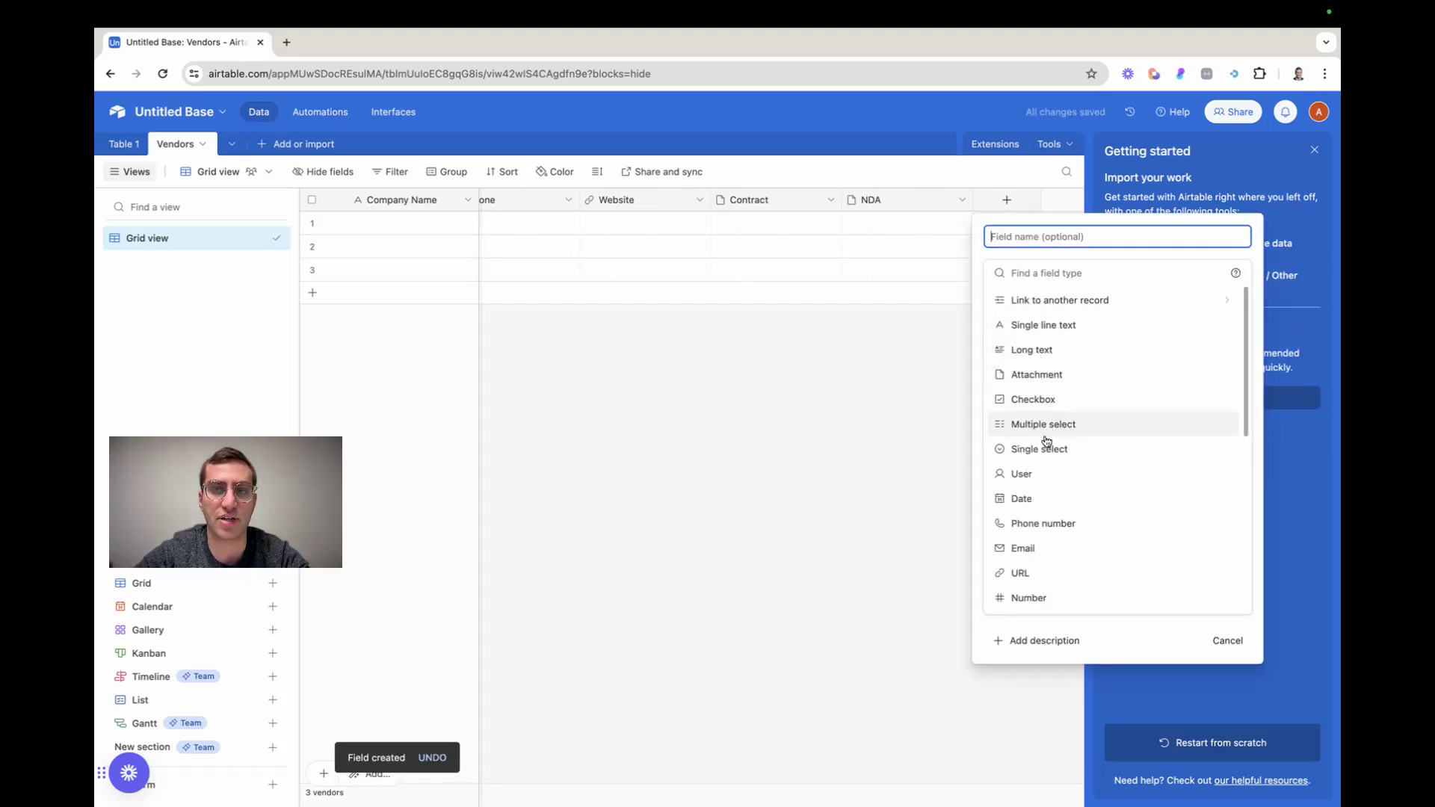
pyautogui.click(1045, 423)
pyautogui.click(1017, 237)
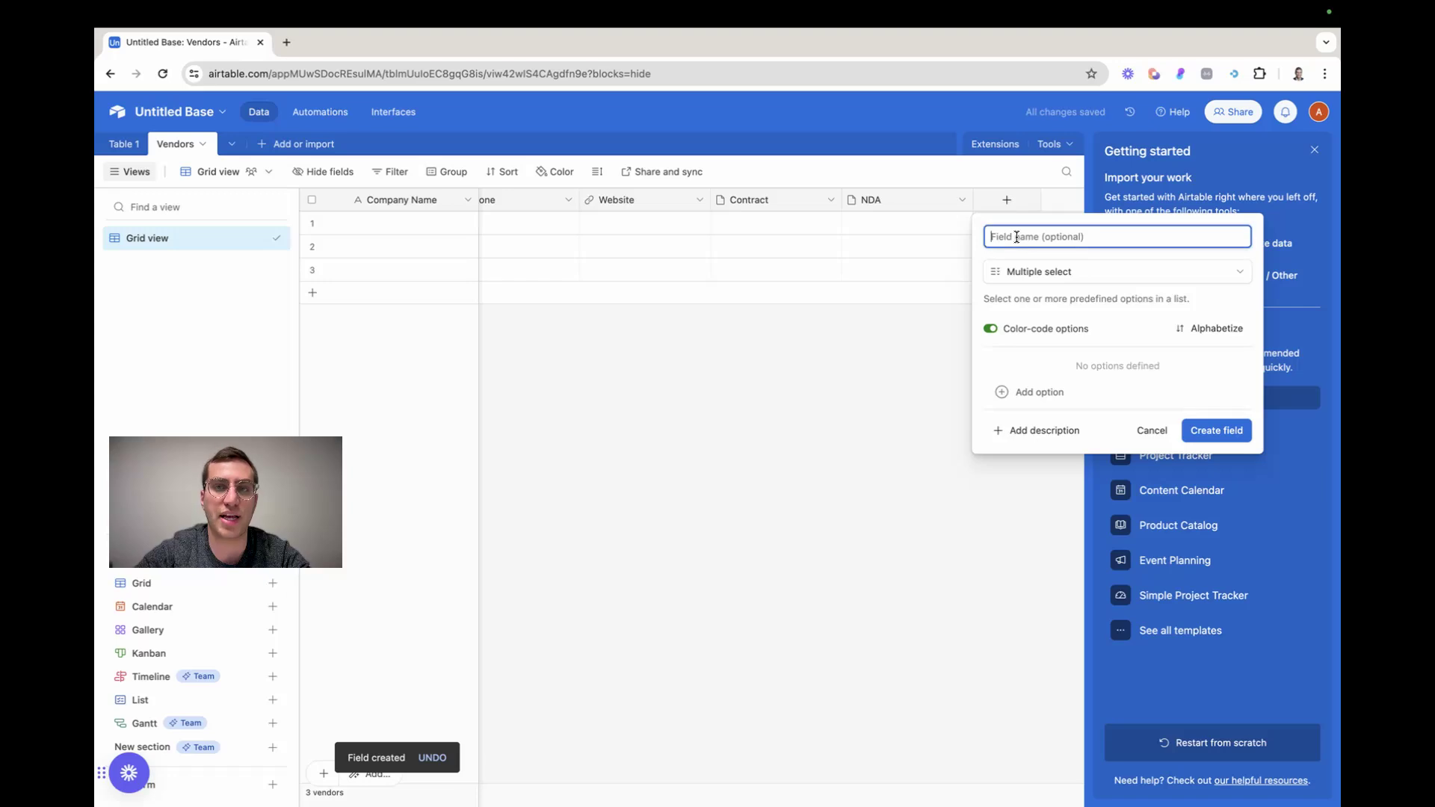
pyautogui.write('Services')
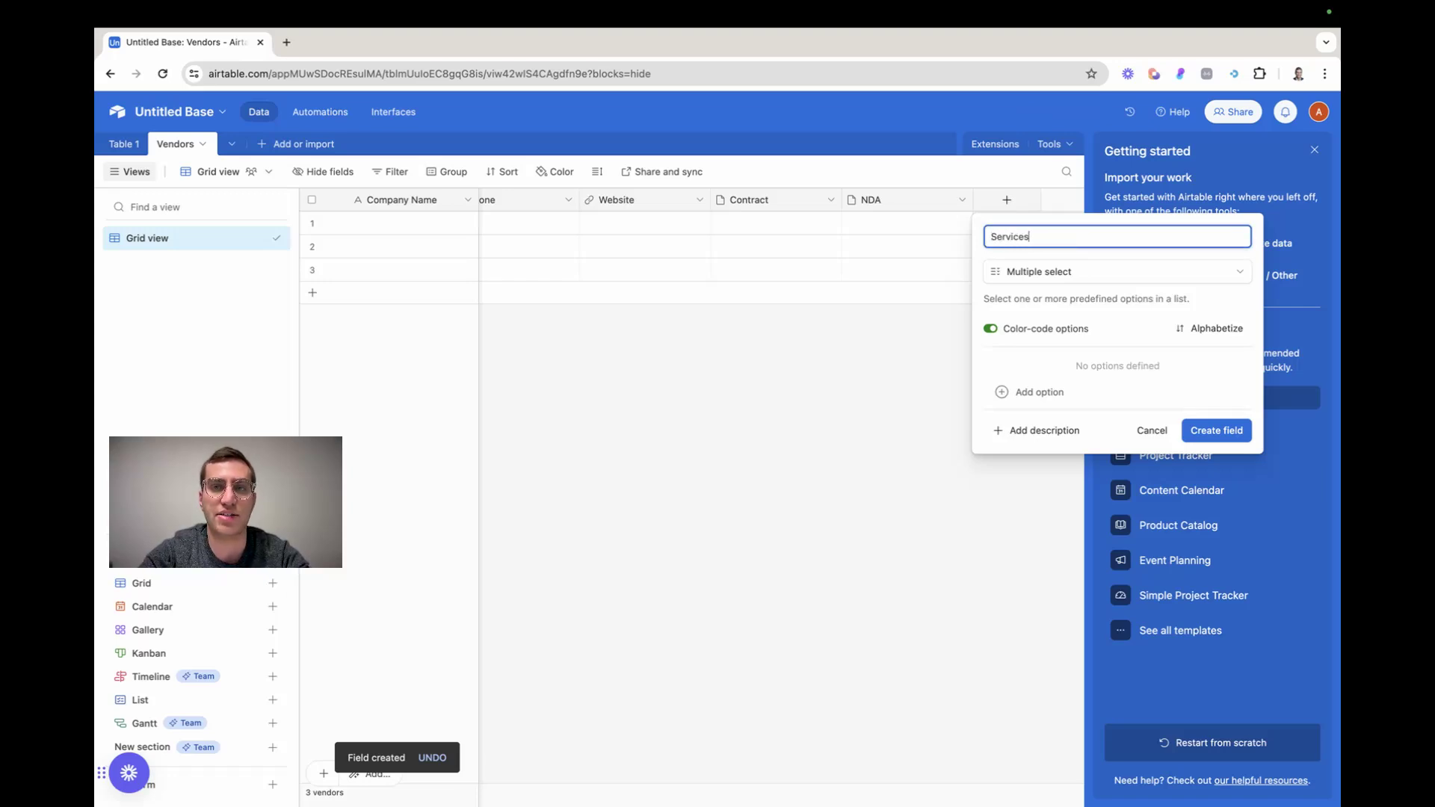
pyautogui.click(1043, 391)
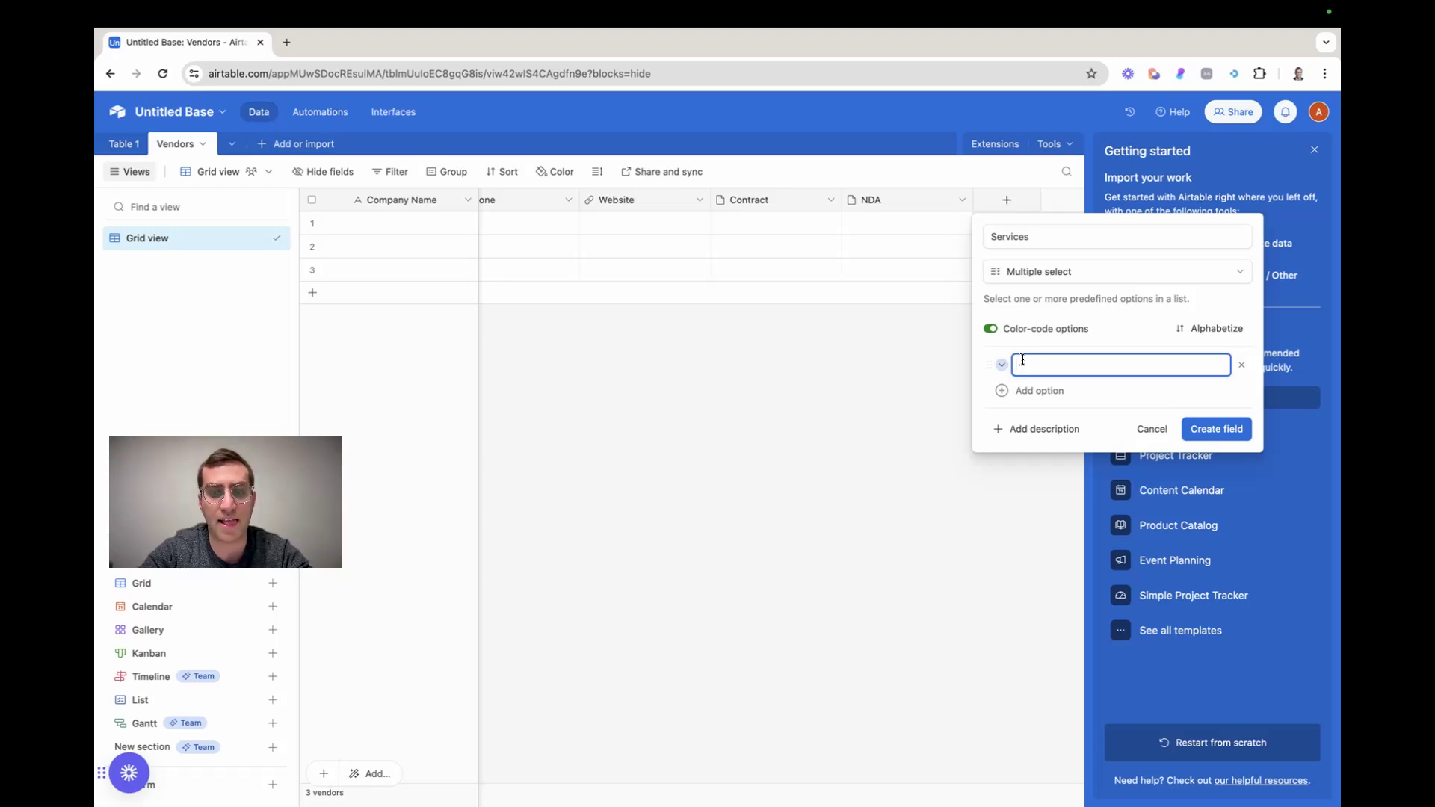
pyautogui.write('Primary Care')
pyautogui.press('Return')
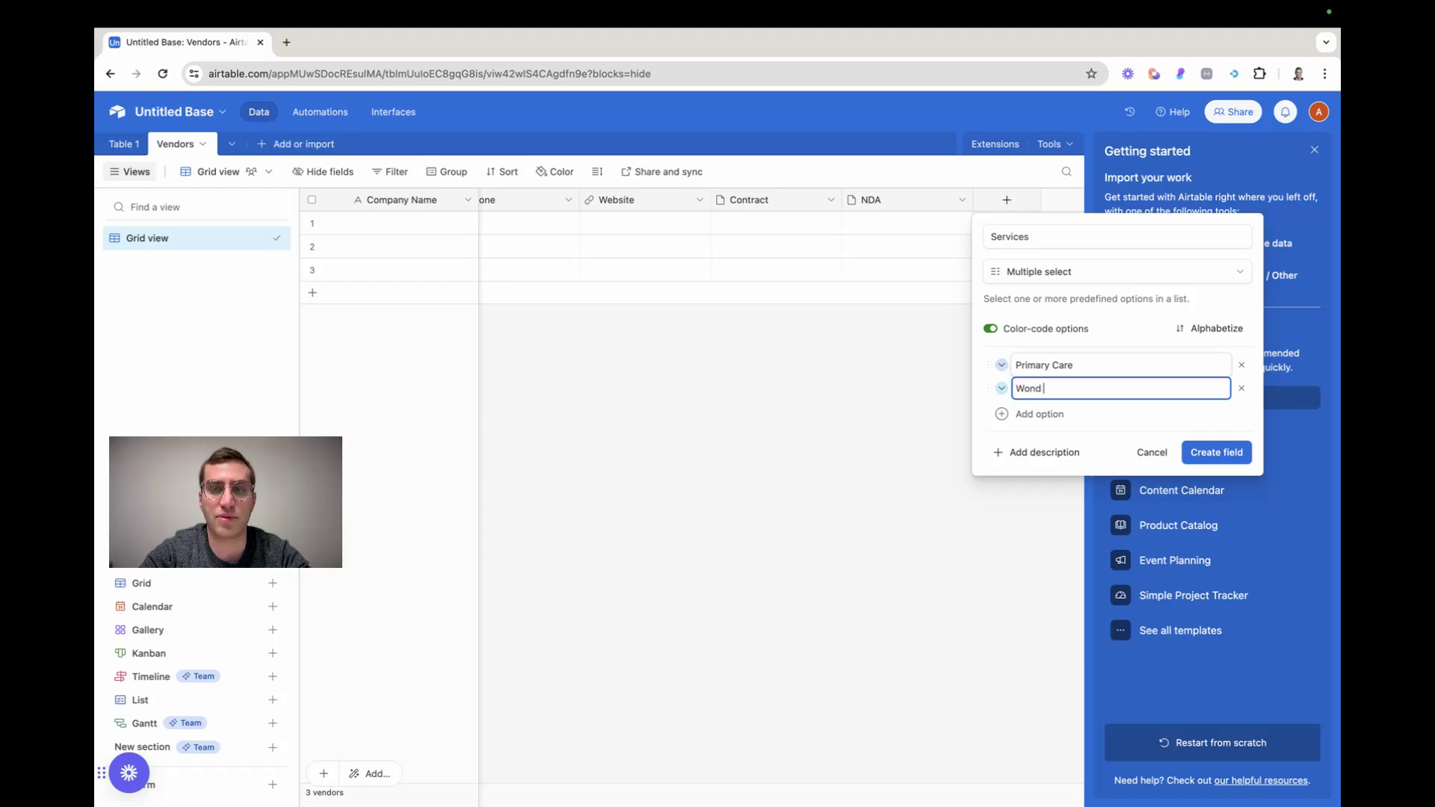
pyautogui.press('Return')
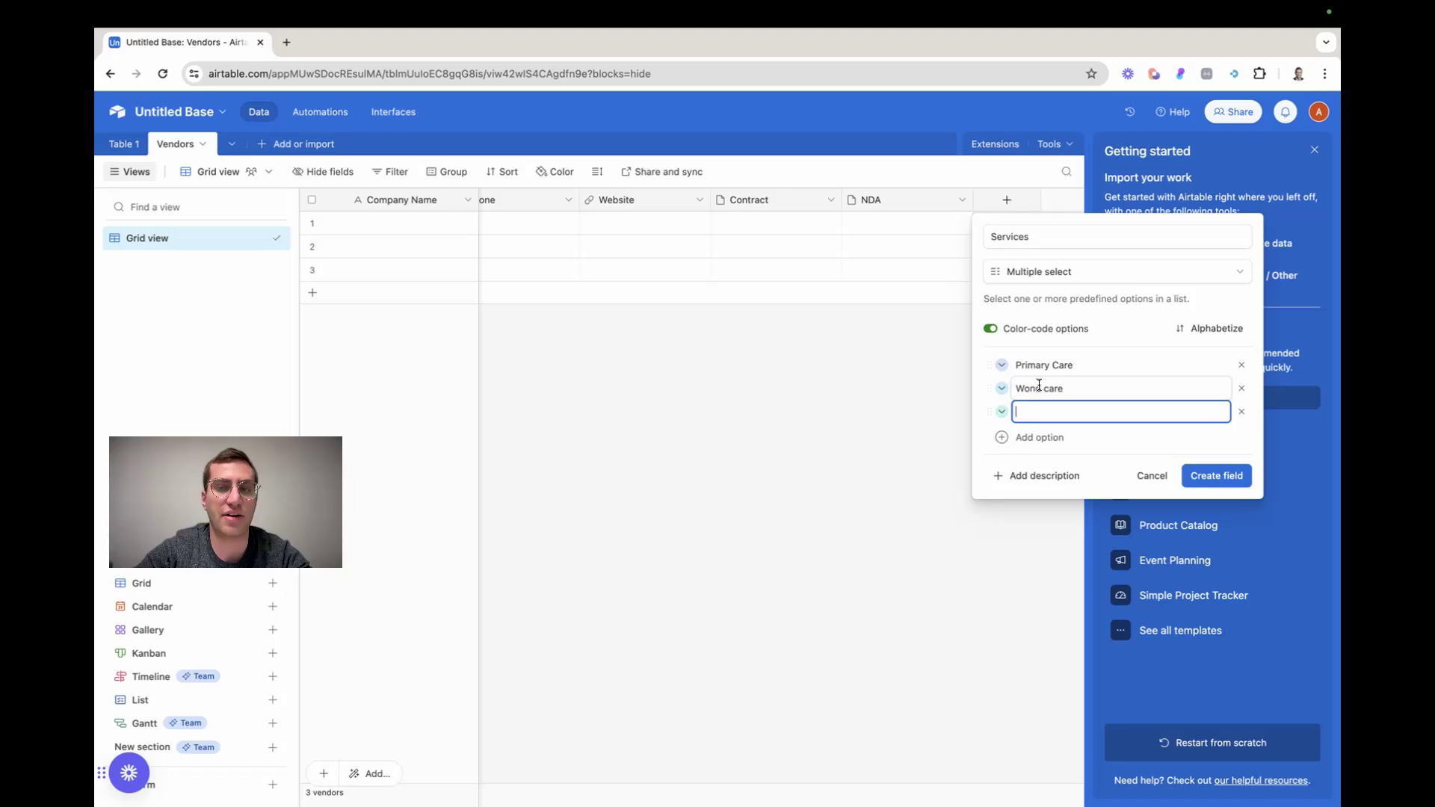
pyautogui.click(1211, 477)
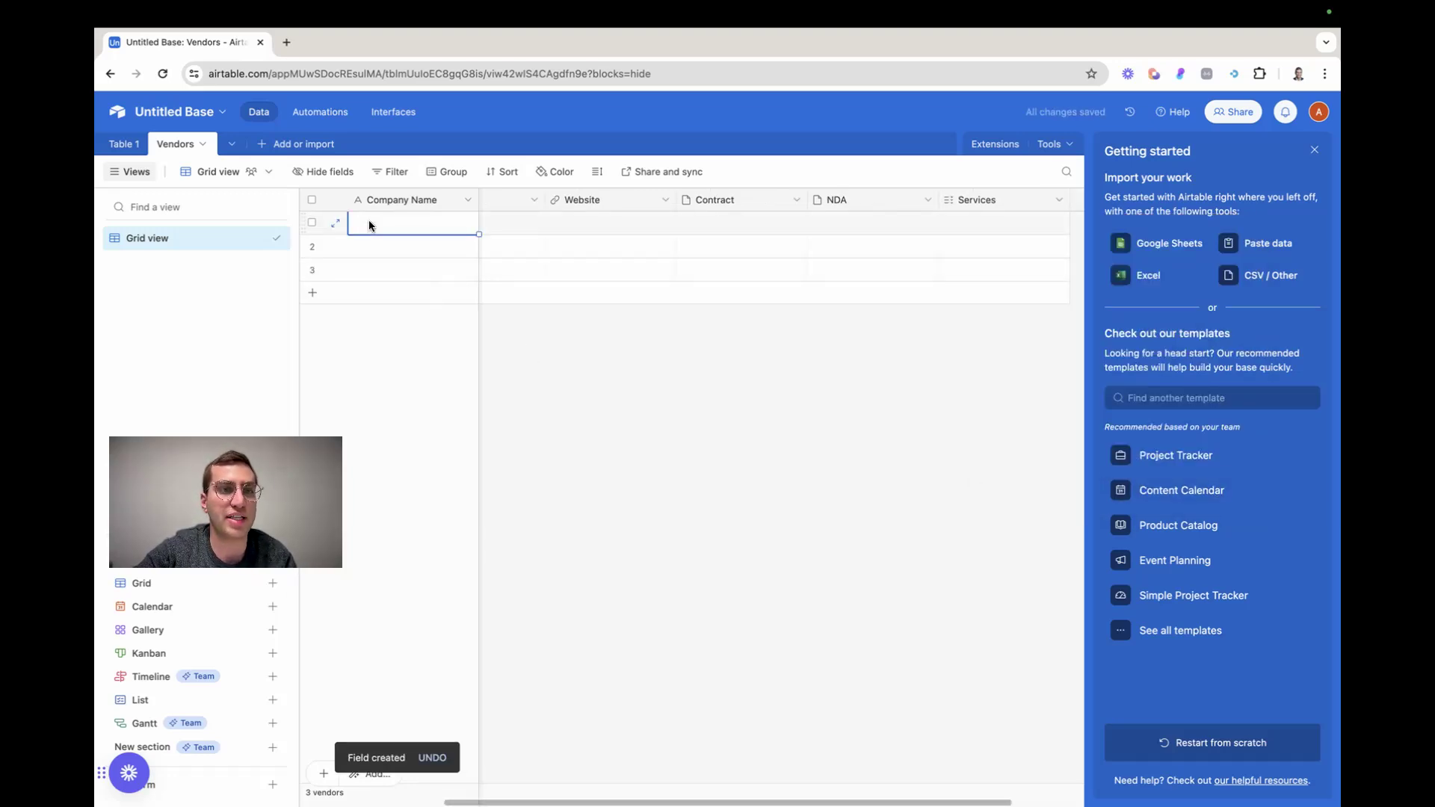
# Set Services to Primary Care for the first vendor record and to Wond care for the second
pyautogui.click(730, 219)
pyautogui.click(687, 222)
pyautogui.press('Escape')
pyautogui.click(1025, 225)
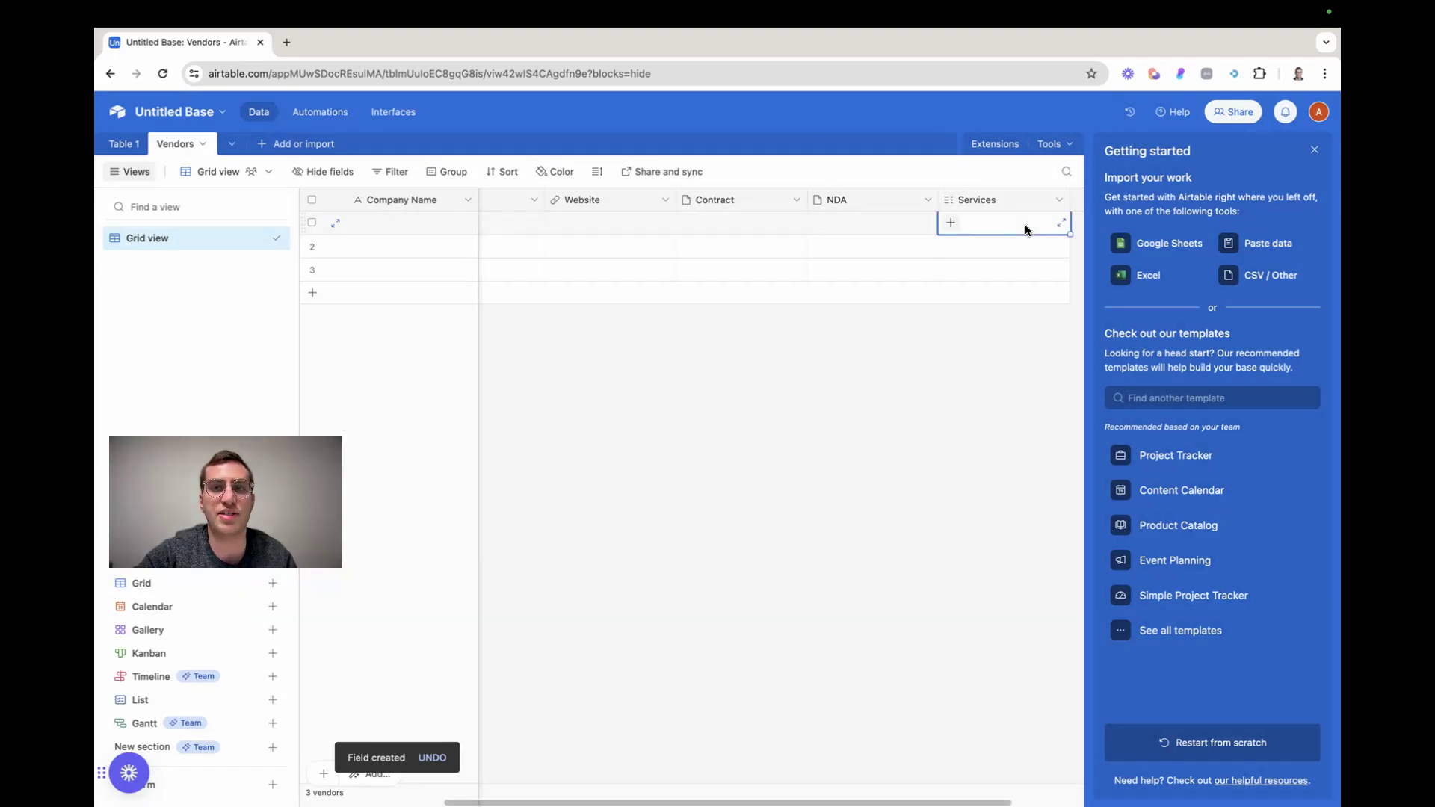
pyautogui.click(947, 224)
pyautogui.click(963, 269)
pyautogui.click(961, 246)
pyautogui.click(948, 246)
pyautogui.click(966, 322)
pyautogui.click(836, 358)
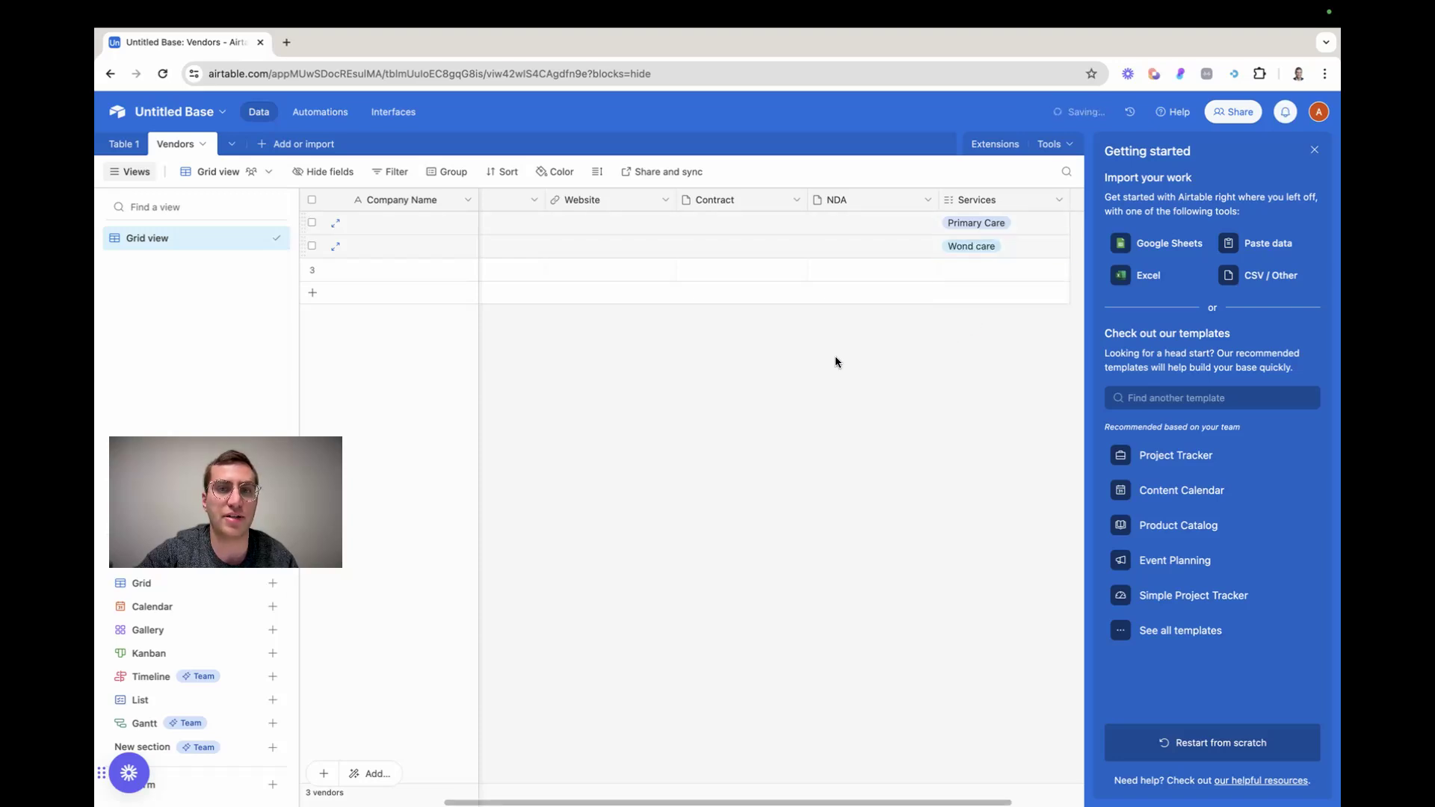
pyautogui.hscroll(3, 755, 254)
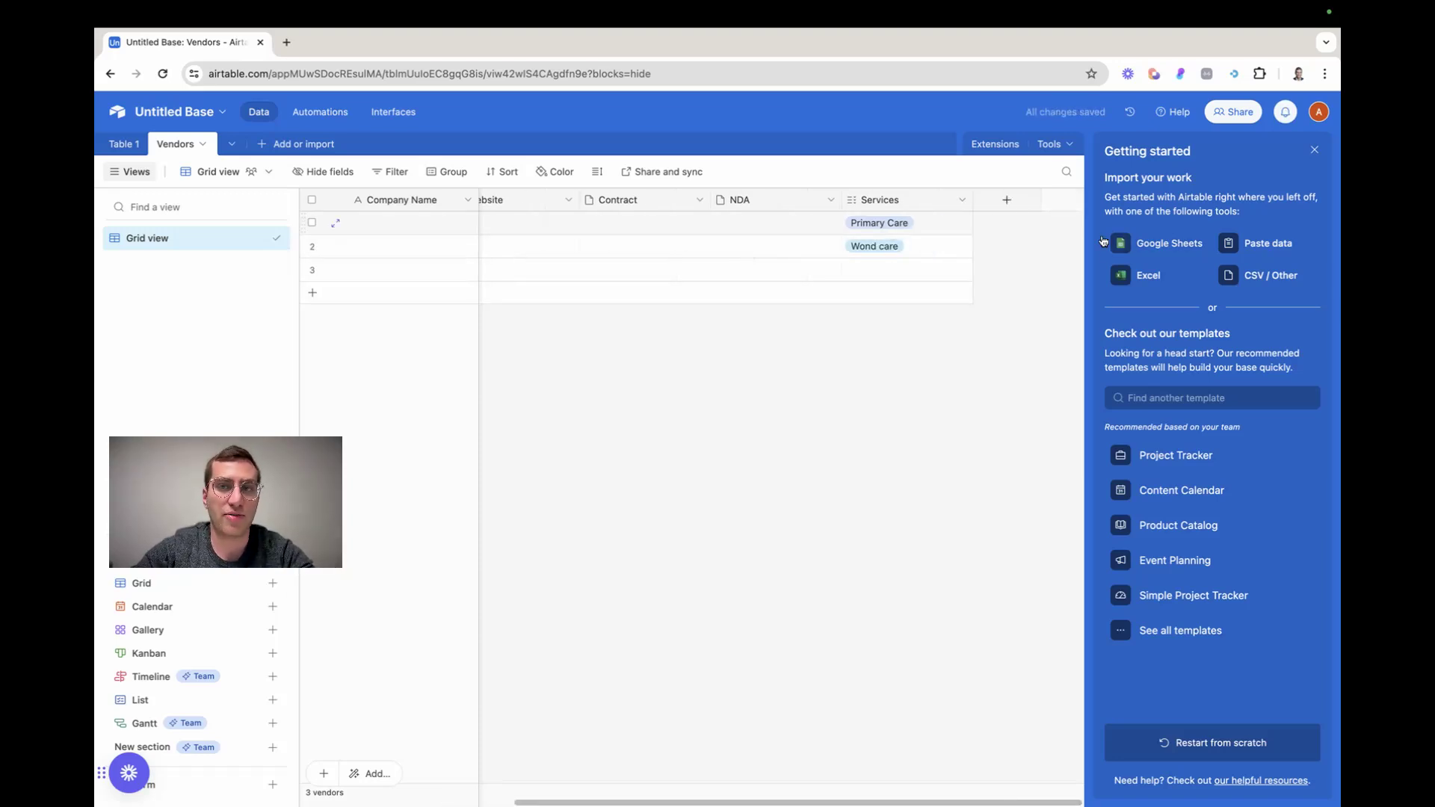
pyautogui.click(1008, 200)
pyautogui.click(1057, 300)
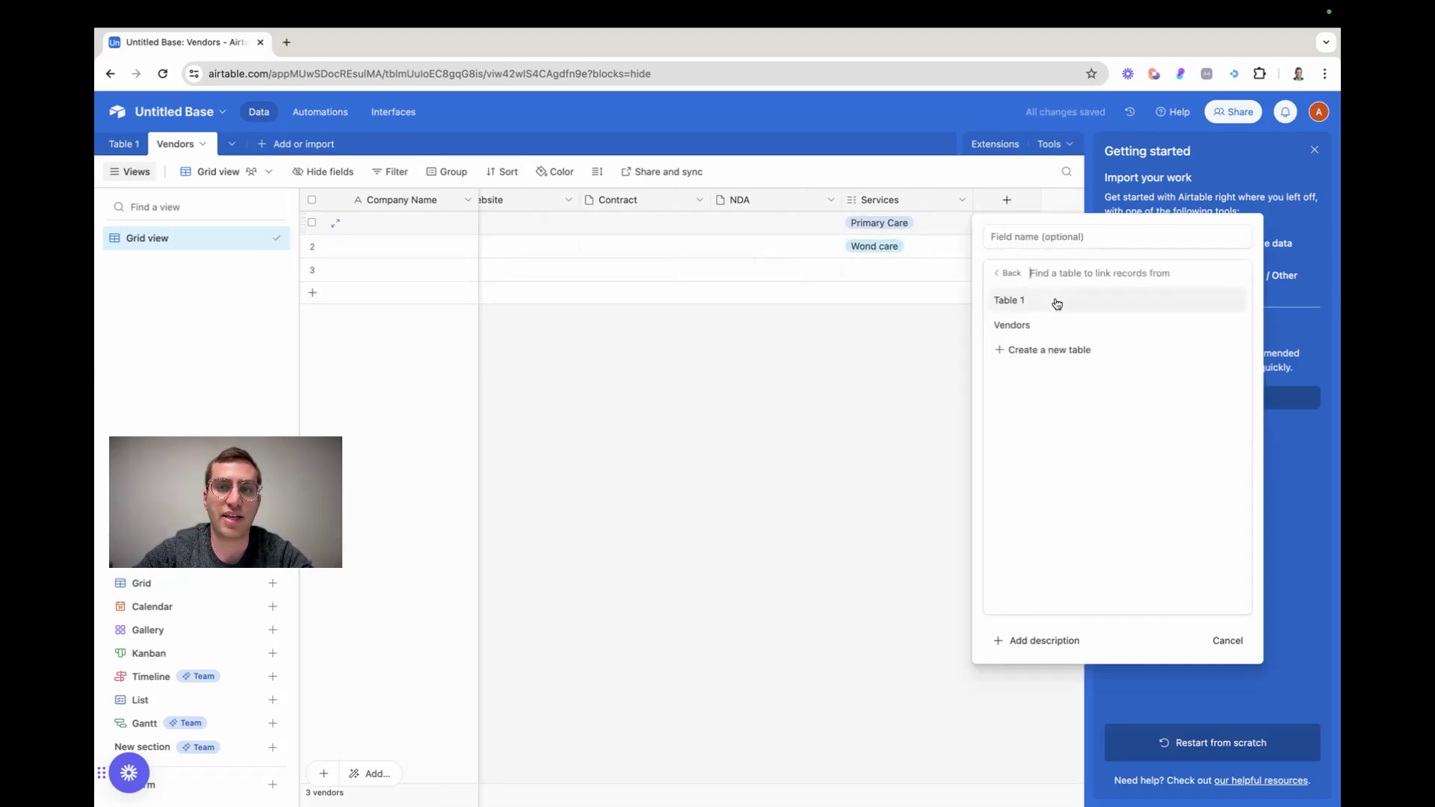
# Rename the Table 1 table as Locations
pyautogui.click(122, 142)
pyautogui.doubleClick(138, 145)
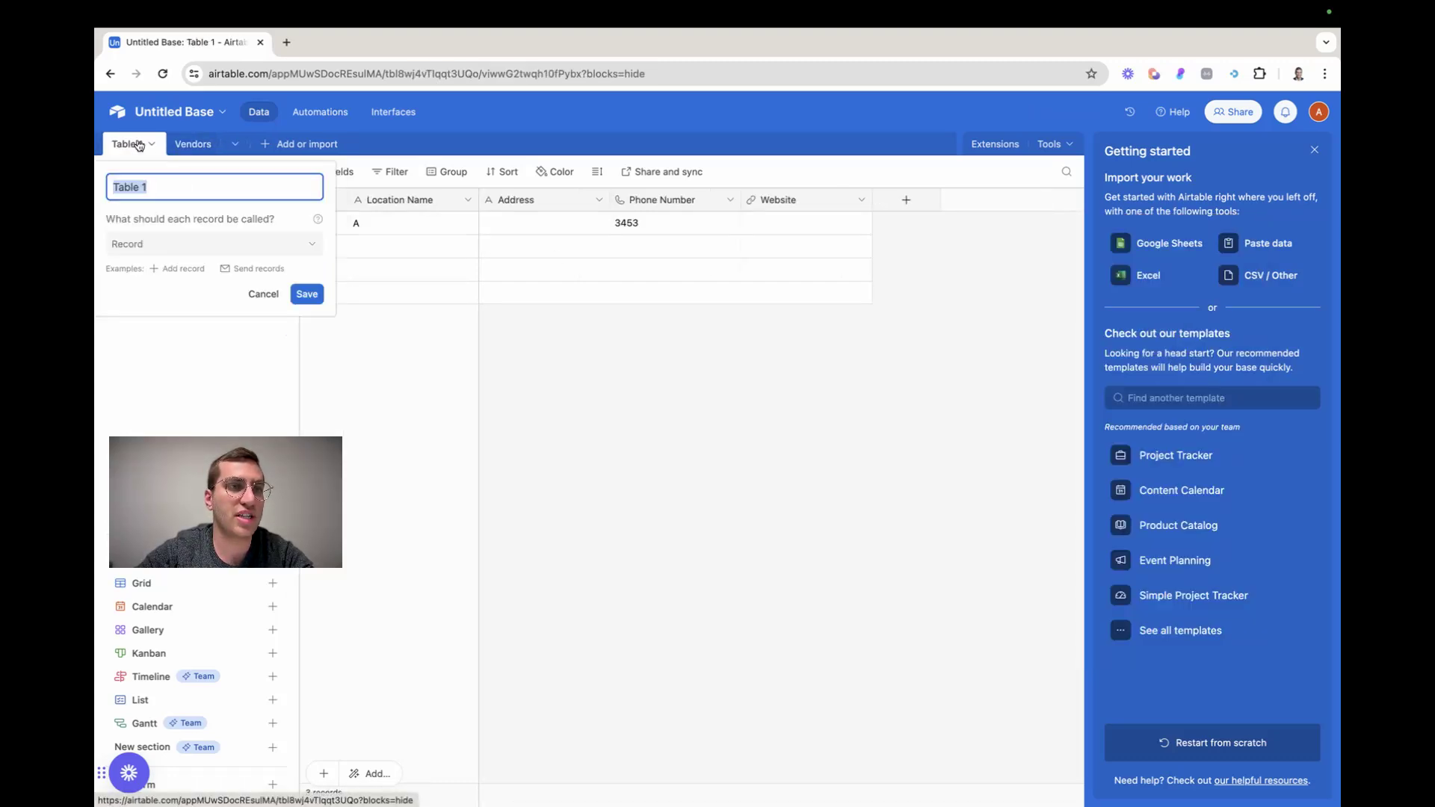
pyautogui.write('Locations')
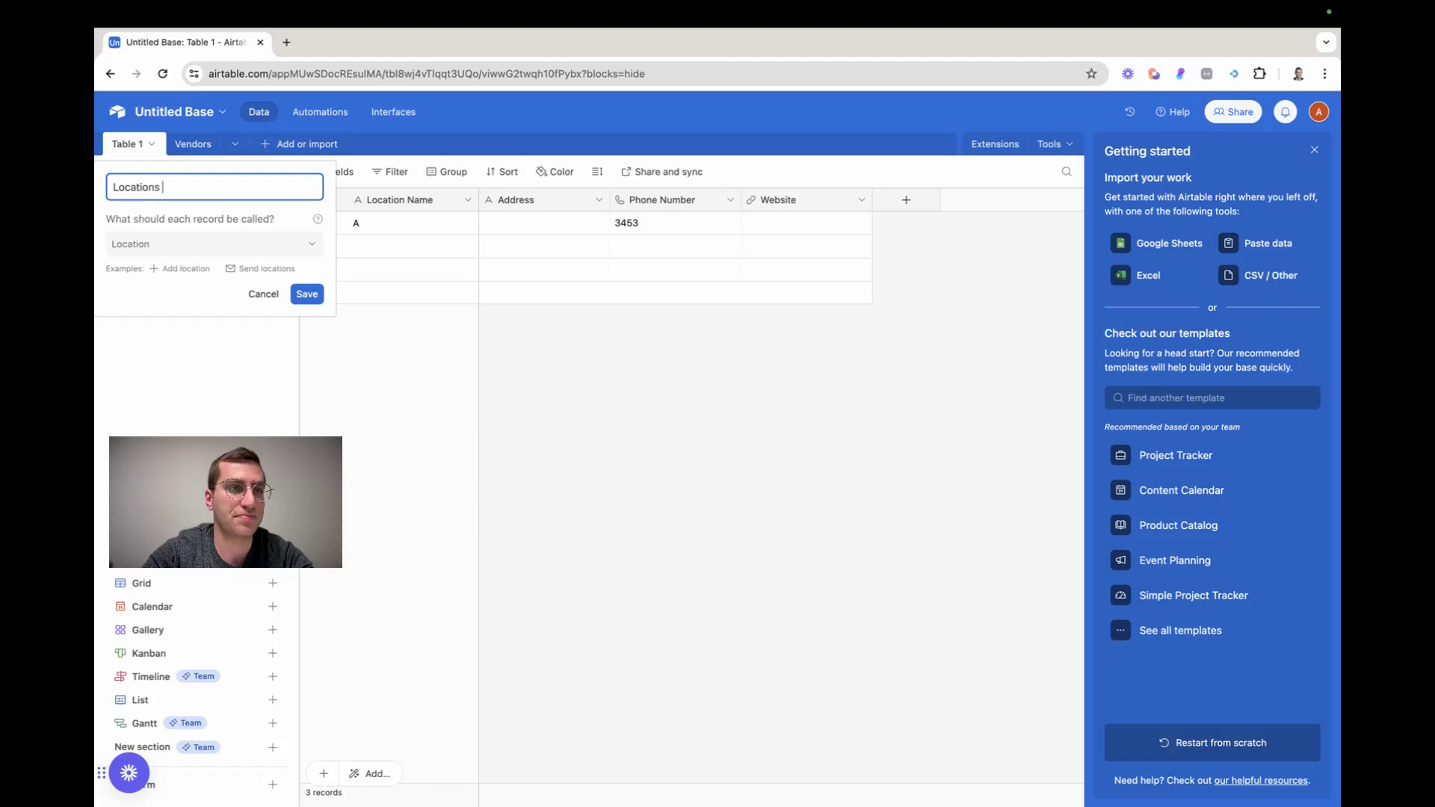
pyautogui.click(319, 300)
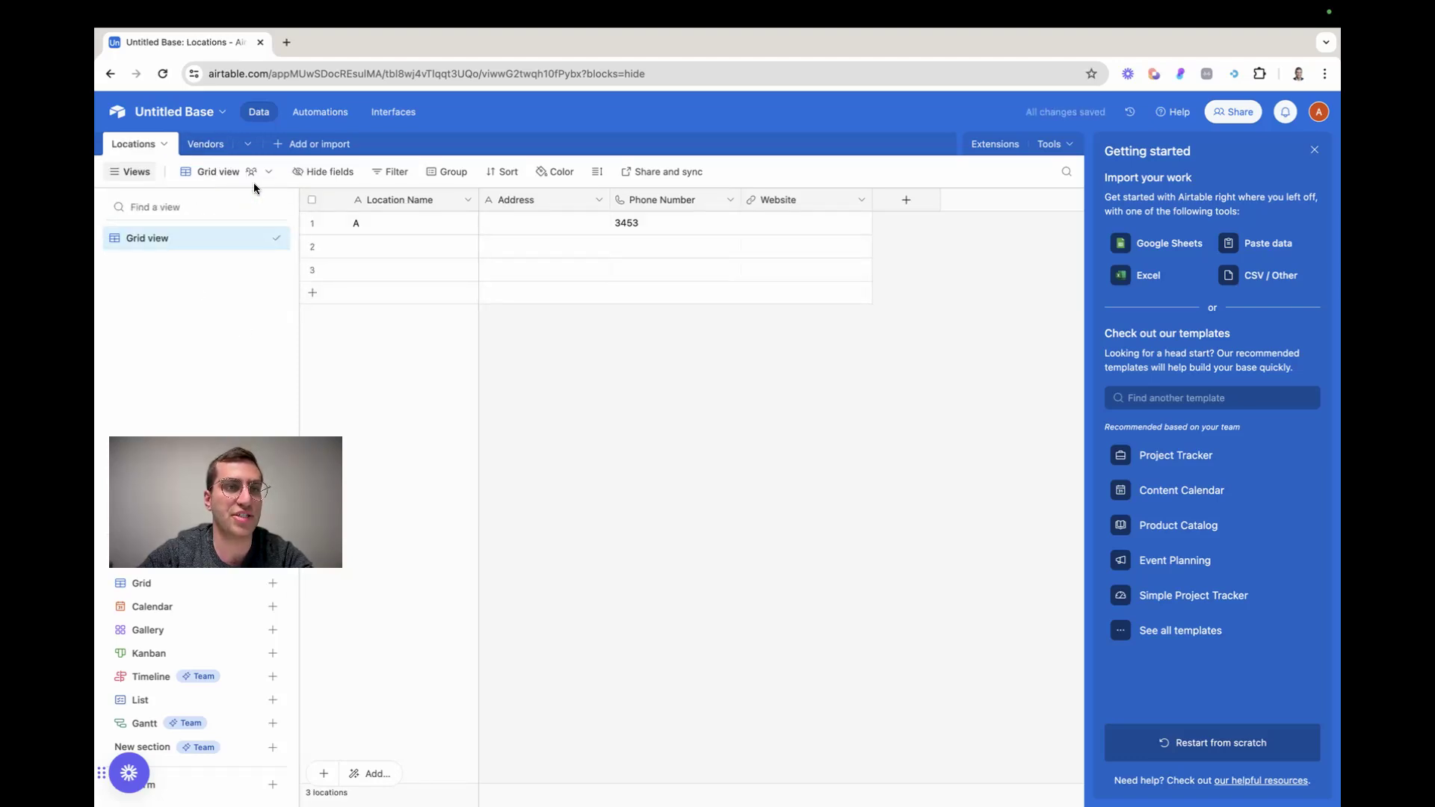
# Add a field named Locations to the Vendors table that links to the Locations table and allows multiple linked records
pyautogui.click(206, 145)
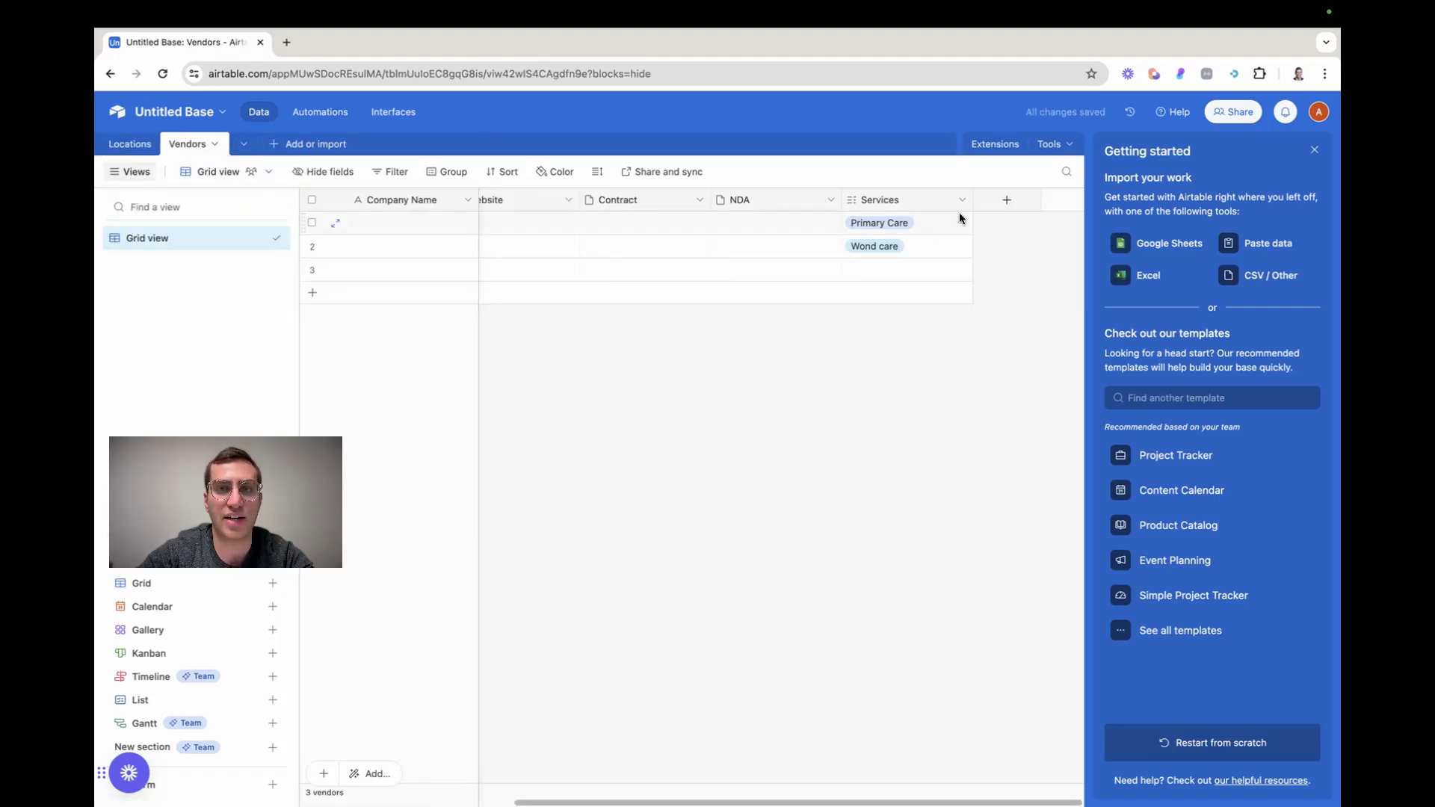
pyautogui.click(988, 205)
pyautogui.click(1053, 301)
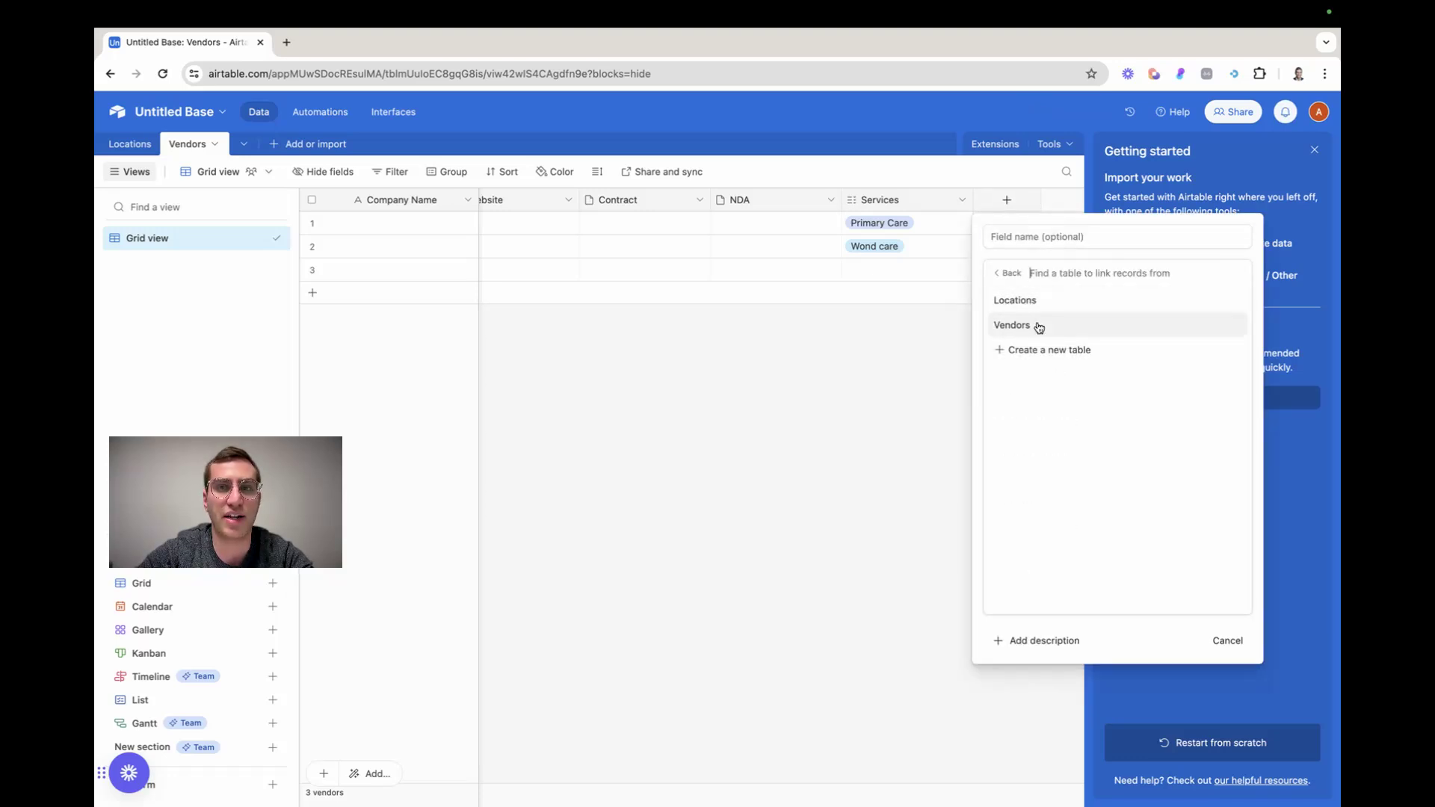
pyautogui.click(1025, 299)
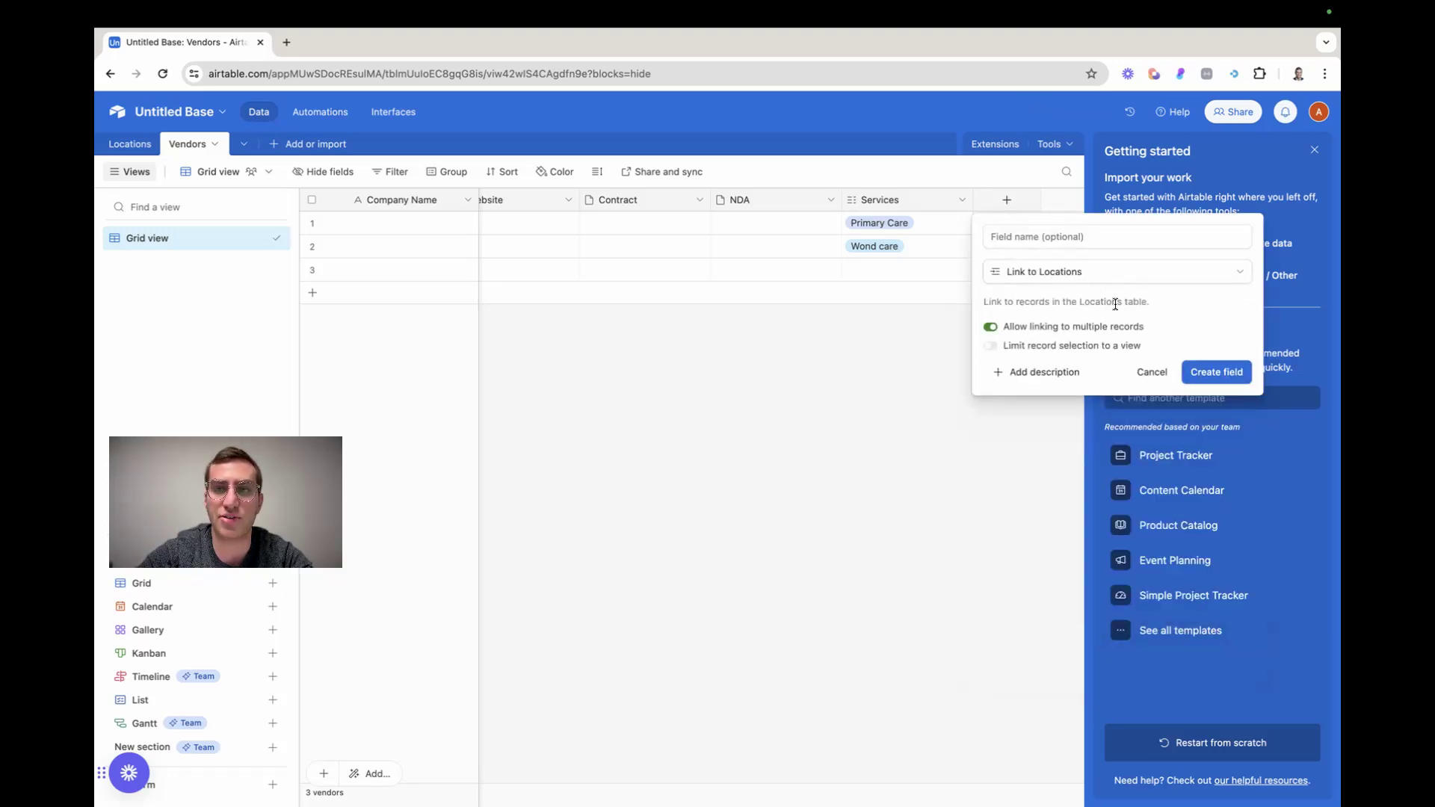
pyautogui.click(1041, 236)
pyautogui.write('Locations')
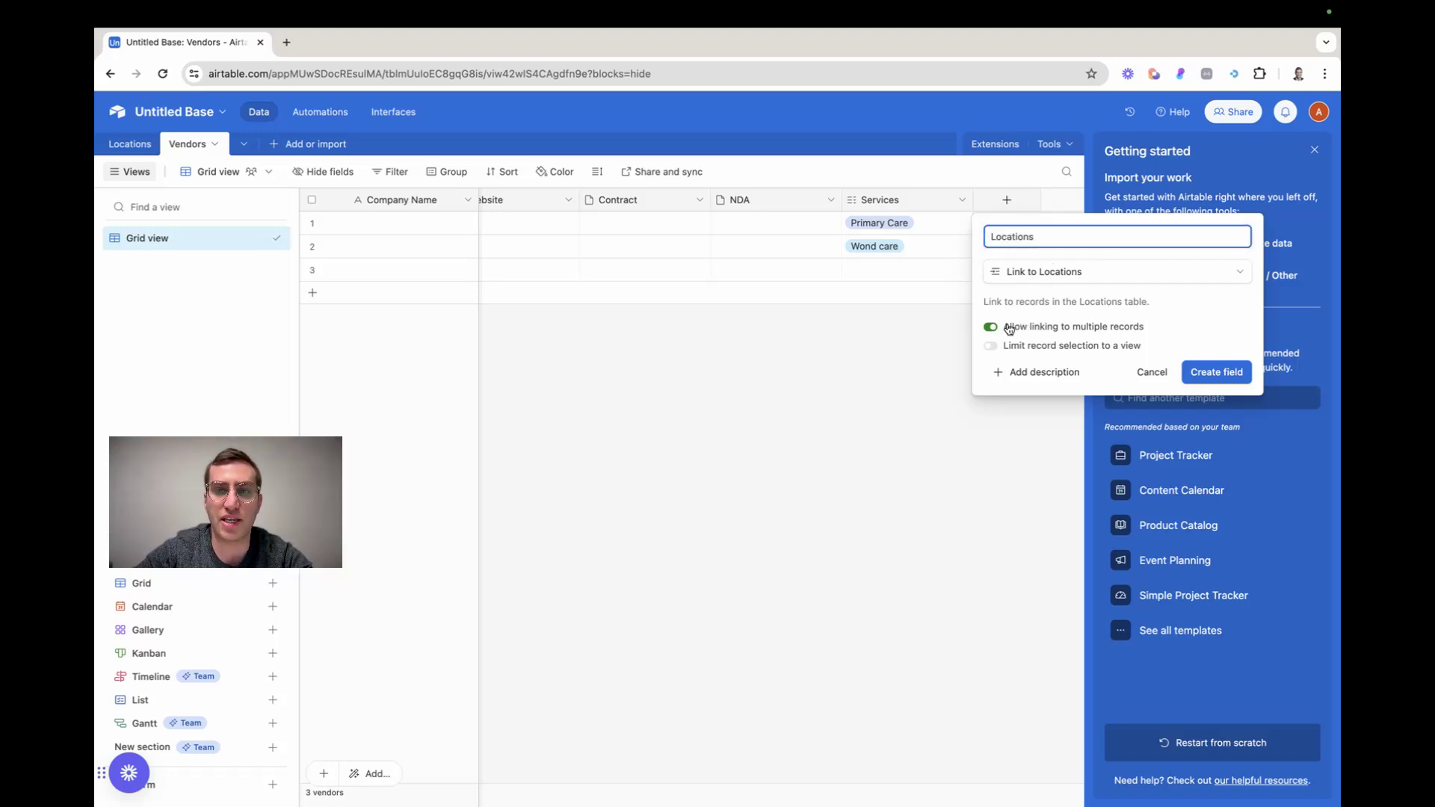
pyautogui.click(1213, 373)
# Add the Phone Number field from the Locations table as a lookup field in the Vendors table
pyautogui.click(596, 372)
pyautogui.click(594, 370)
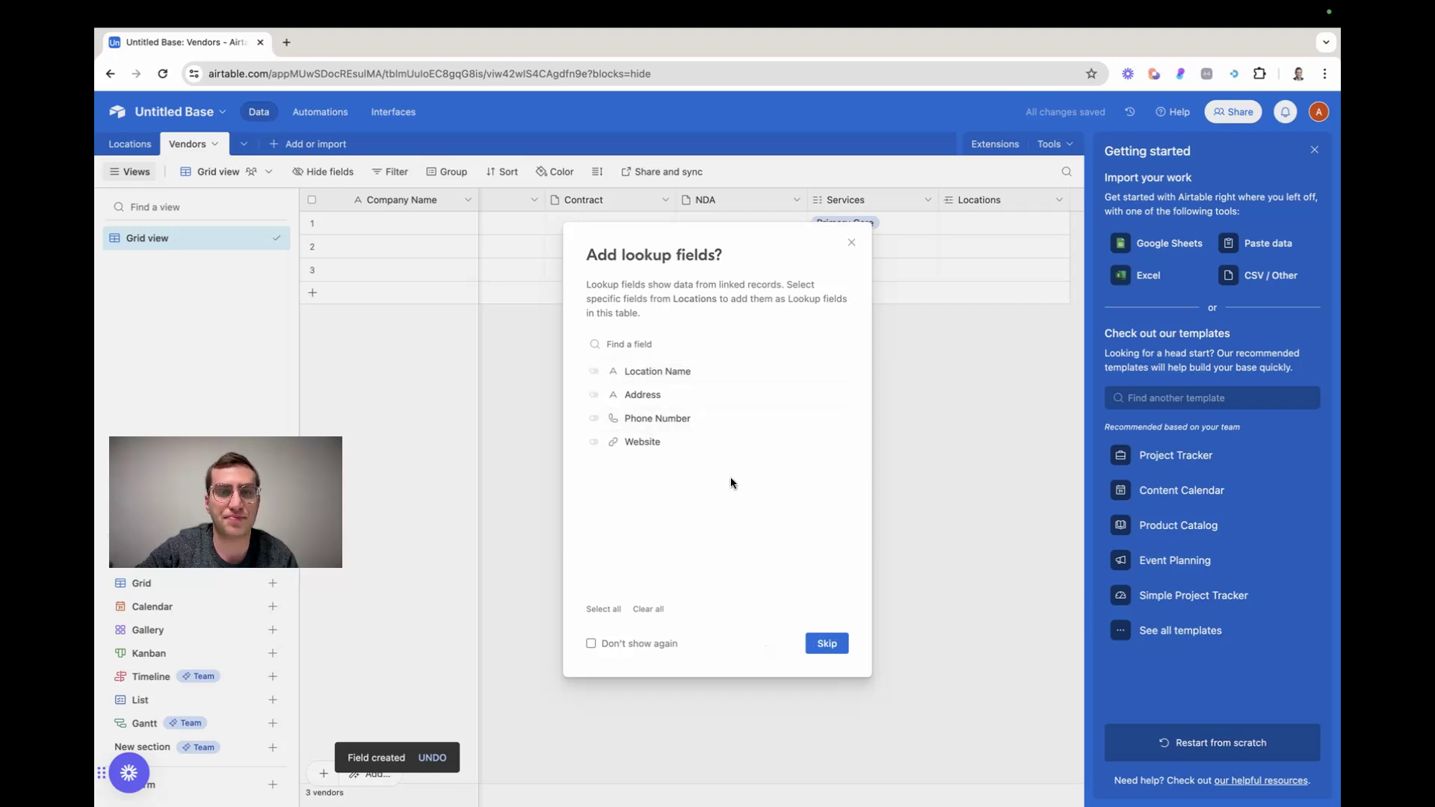
pyautogui.moveTo(743, 627); pyautogui.dragTo(792, 501)
pyautogui.click(826, 417)
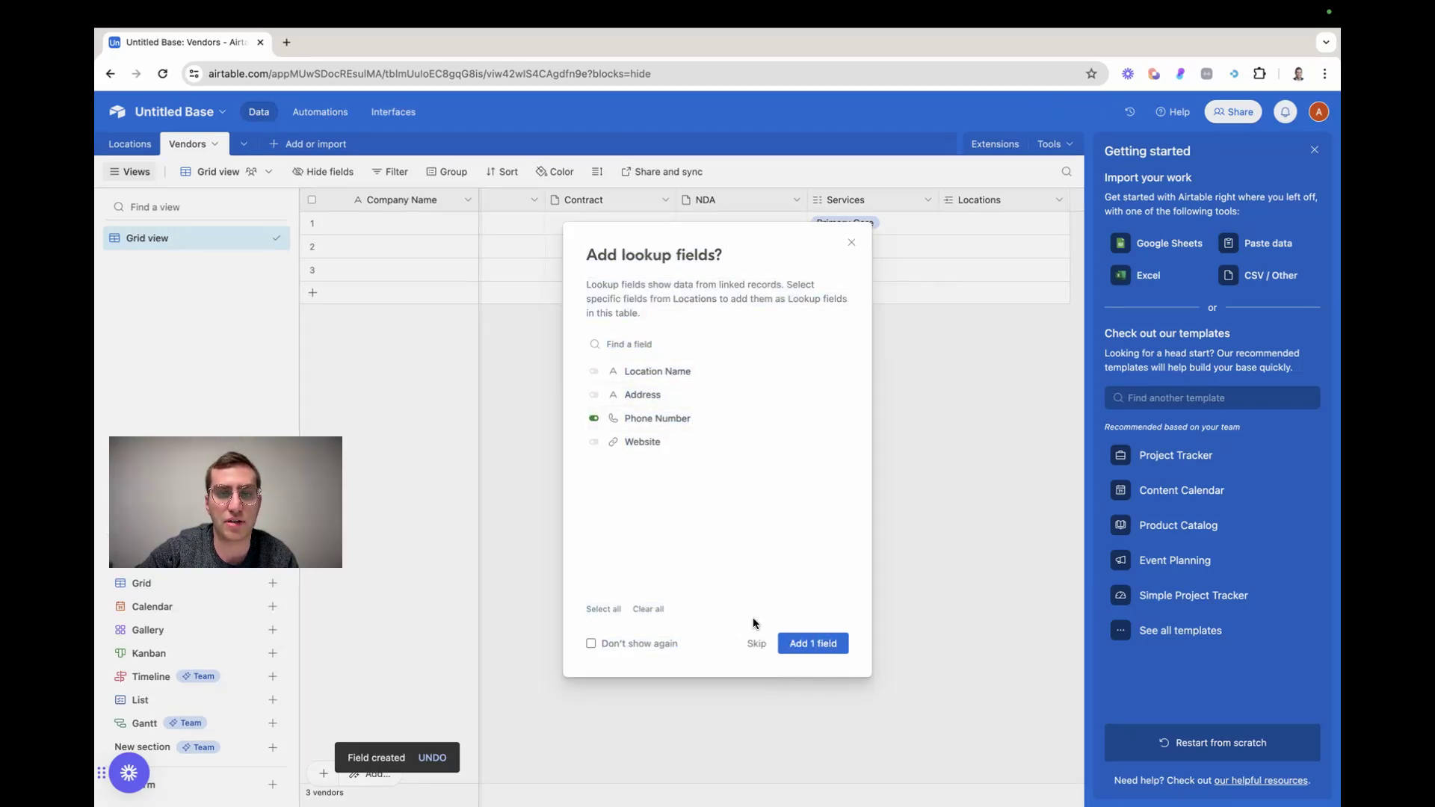
pyautogui.click(815, 643)
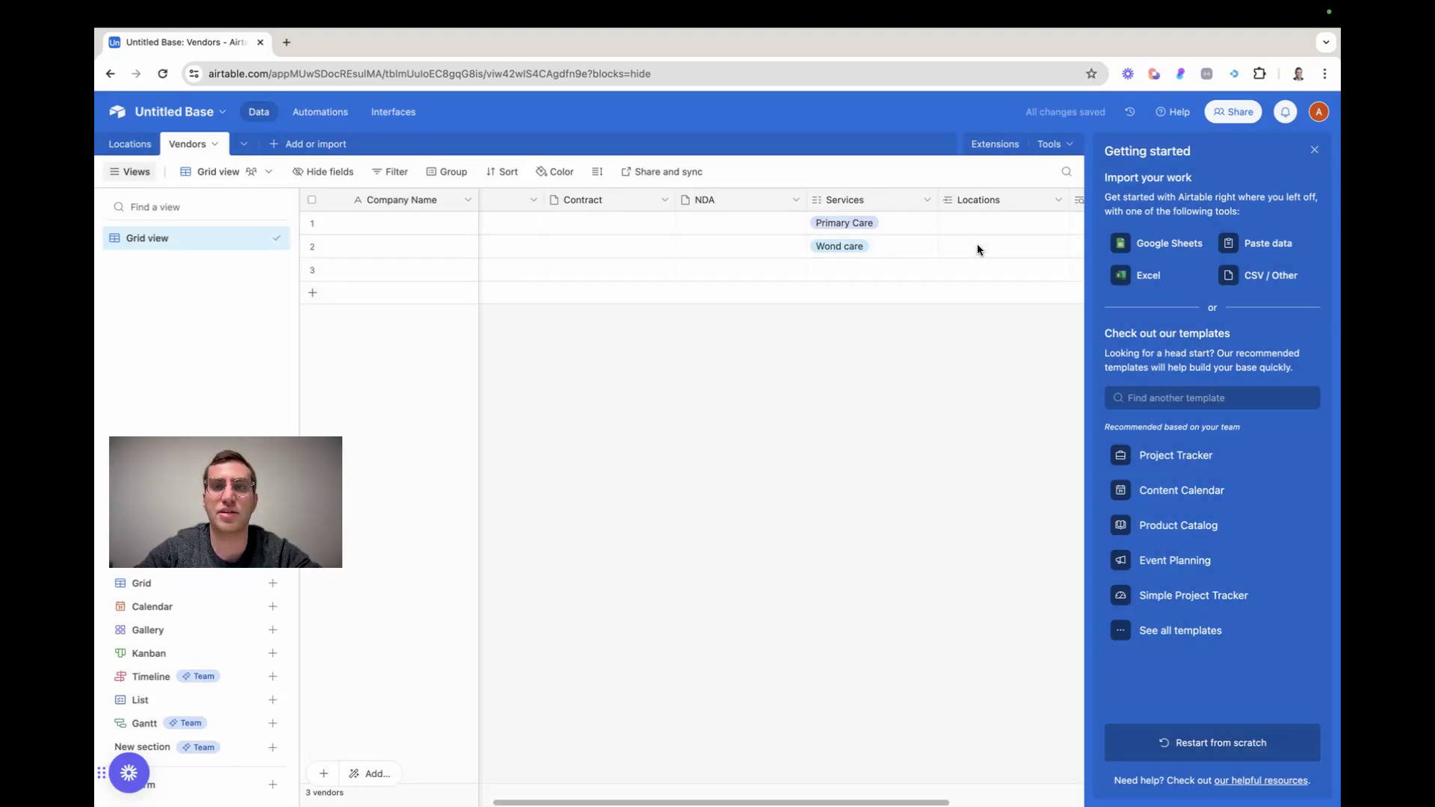
# Delete the Phone Number lookup field from the Vendors table
pyautogui.doubleClick(912, 198)
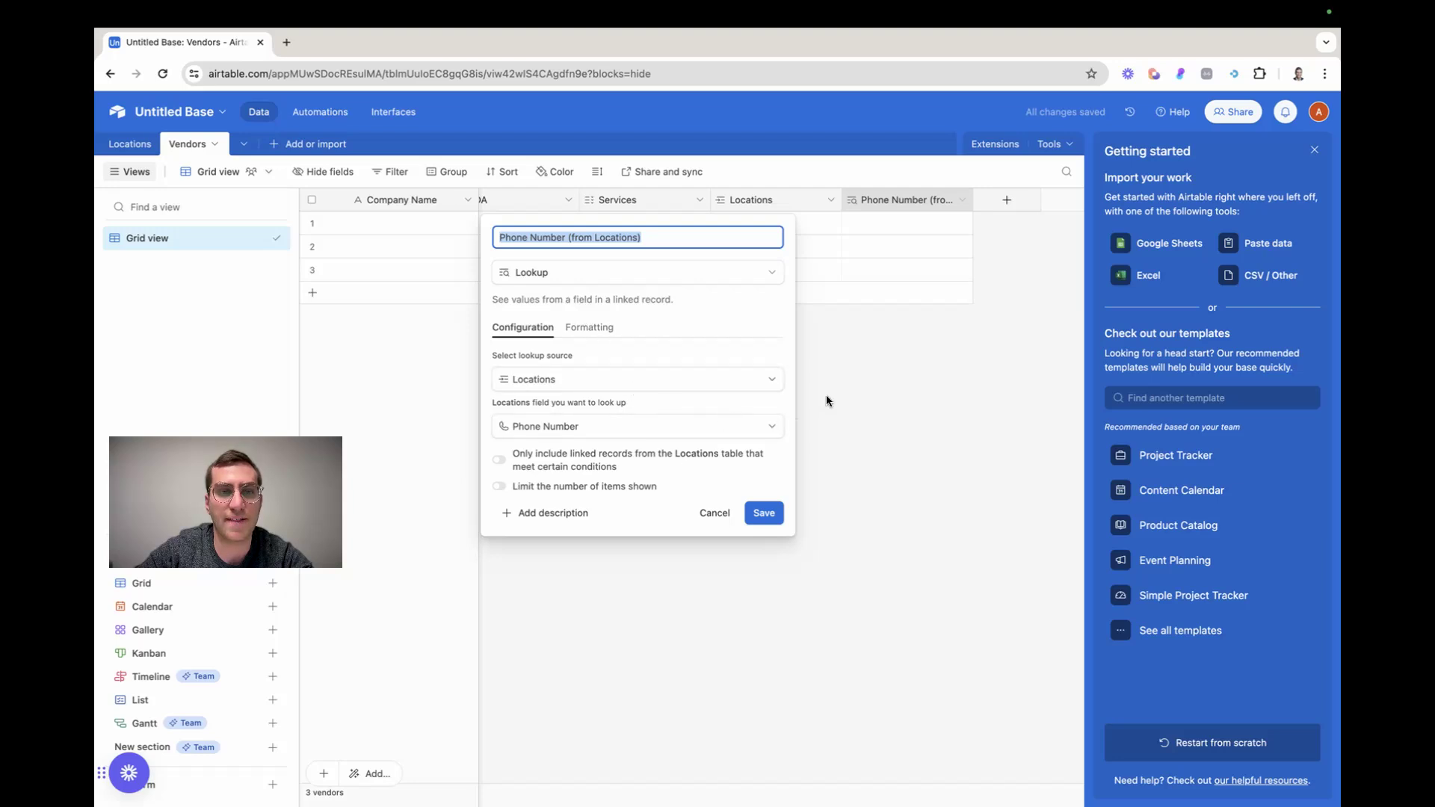
pyautogui.press('Escape')
pyautogui.click(961, 200)
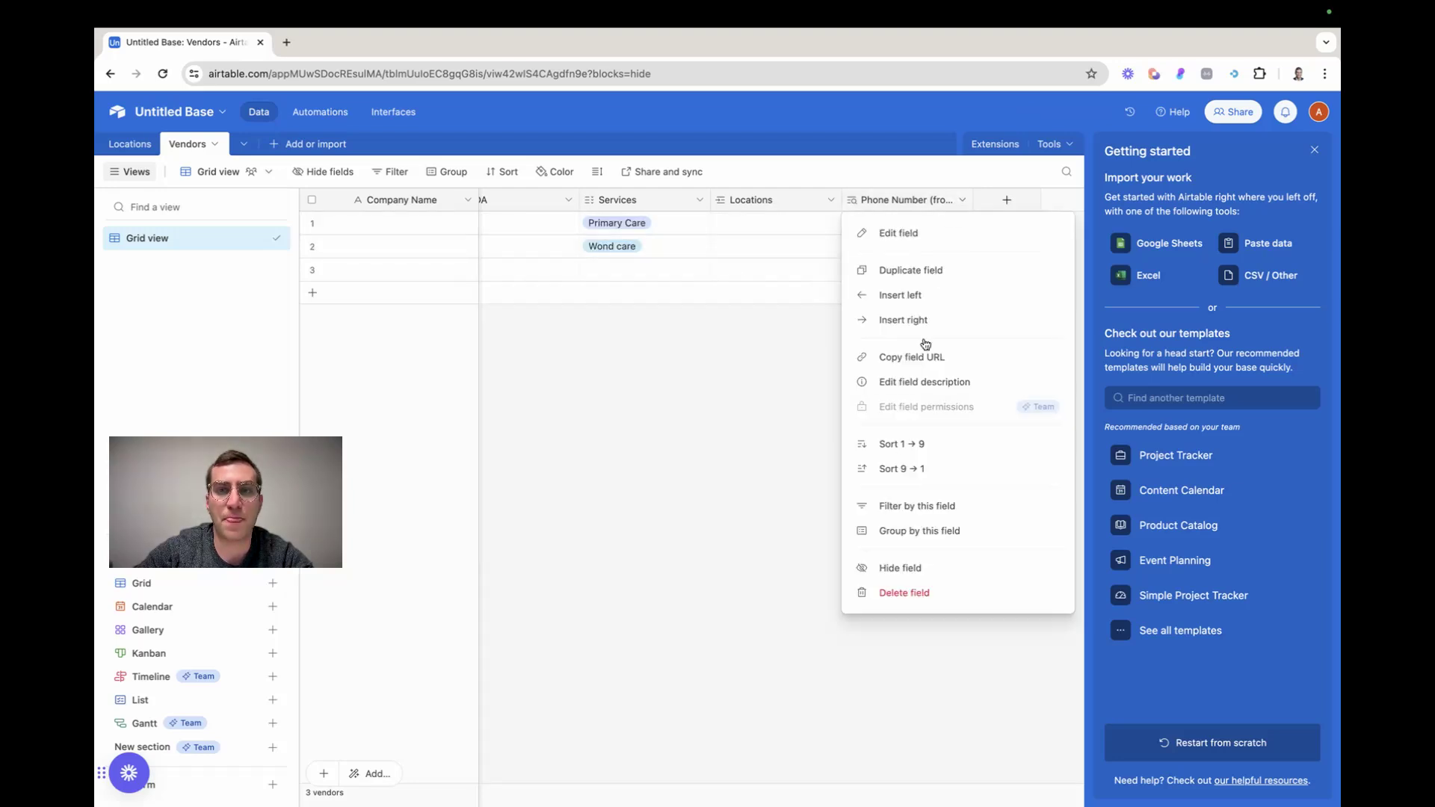
pyautogui.click(876, 593)
# Link the first vendor record to location A in its Locations field
pyautogui.click(884, 232)
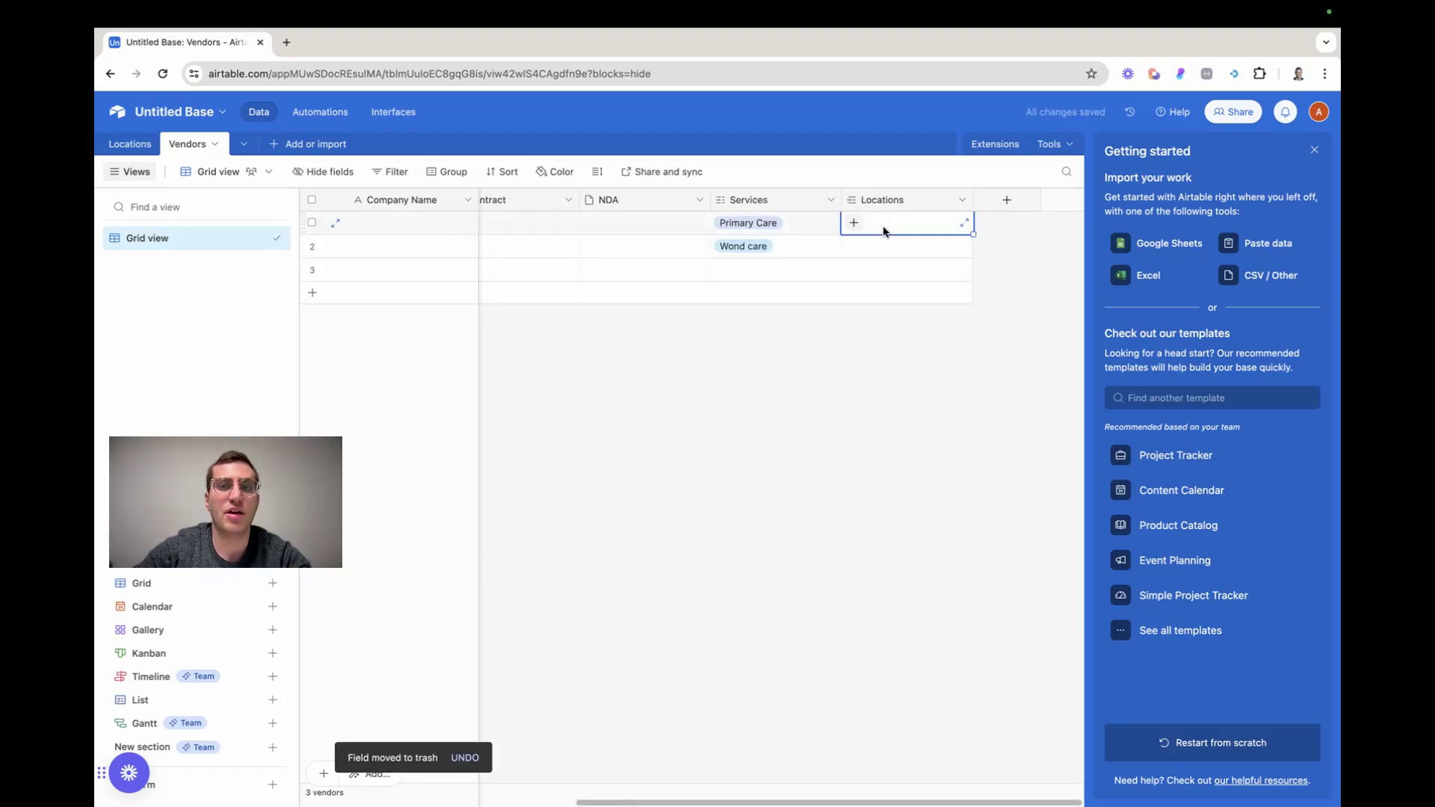
pyautogui.click(854, 223)
pyautogui.click(740, 191)
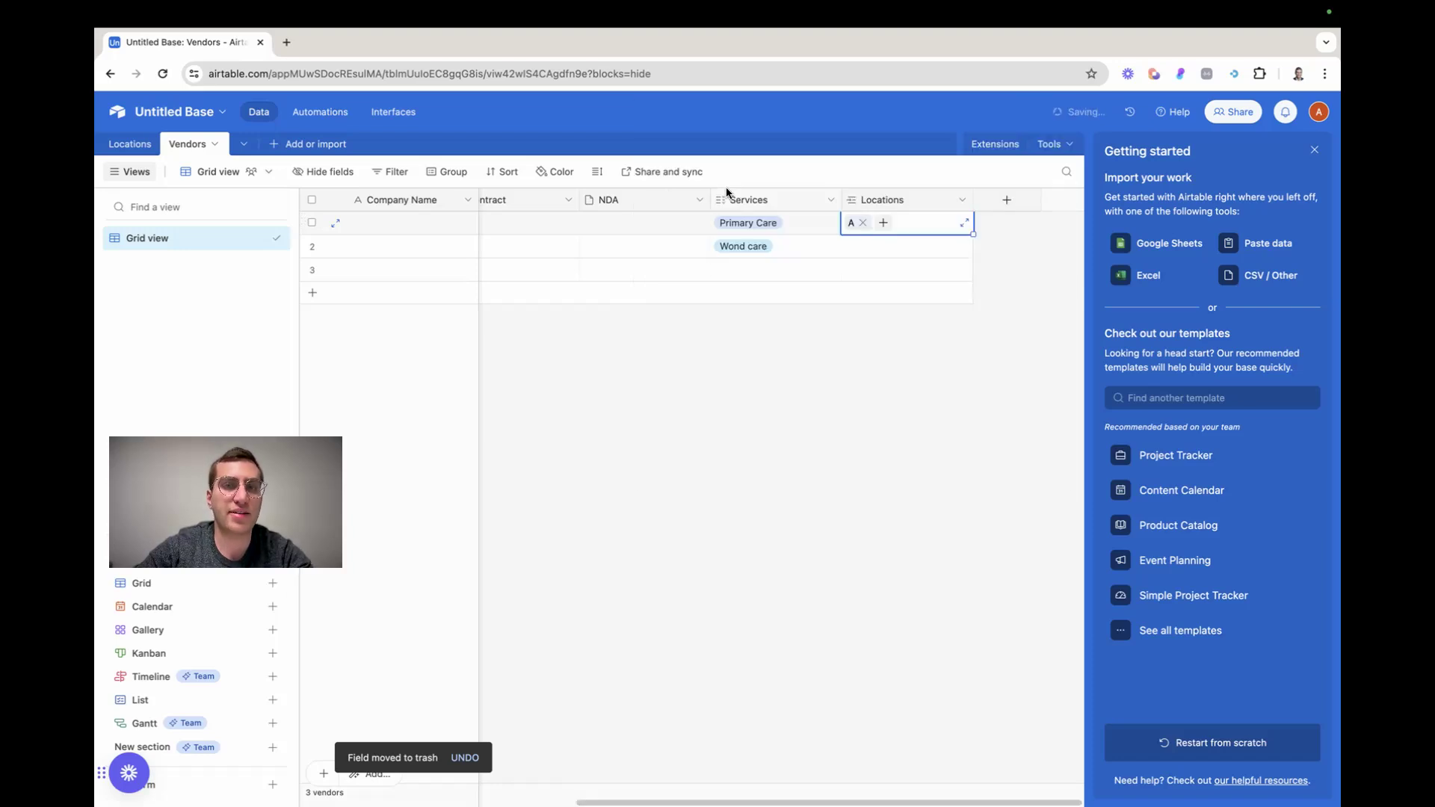
pyautogui.click(845, 462)
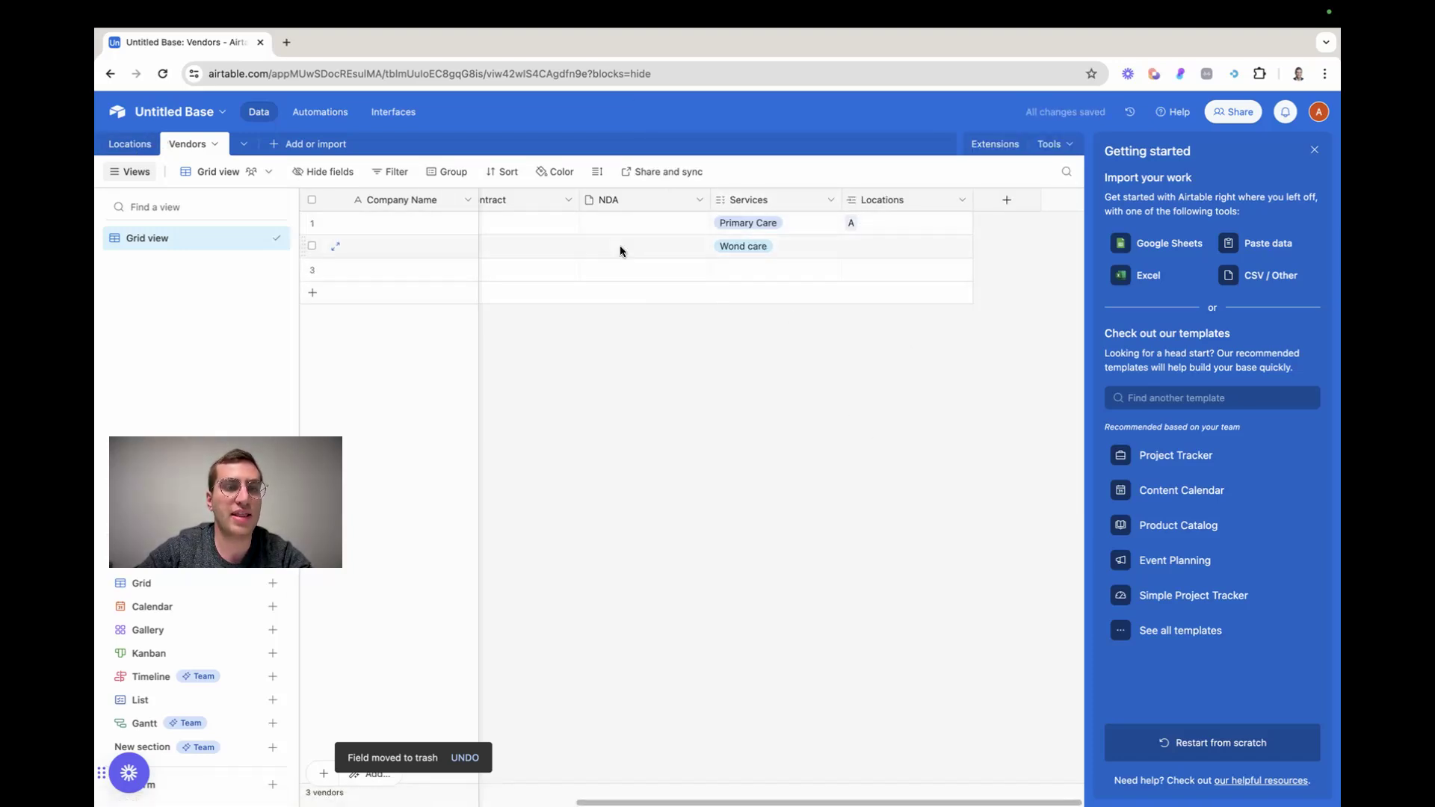
# Link an existing unnamed location to the first vendor record in addition to location A
pyautogui.hscroll(-3, 620, 245)
pyautogui.hscroll(3, 620, 250)
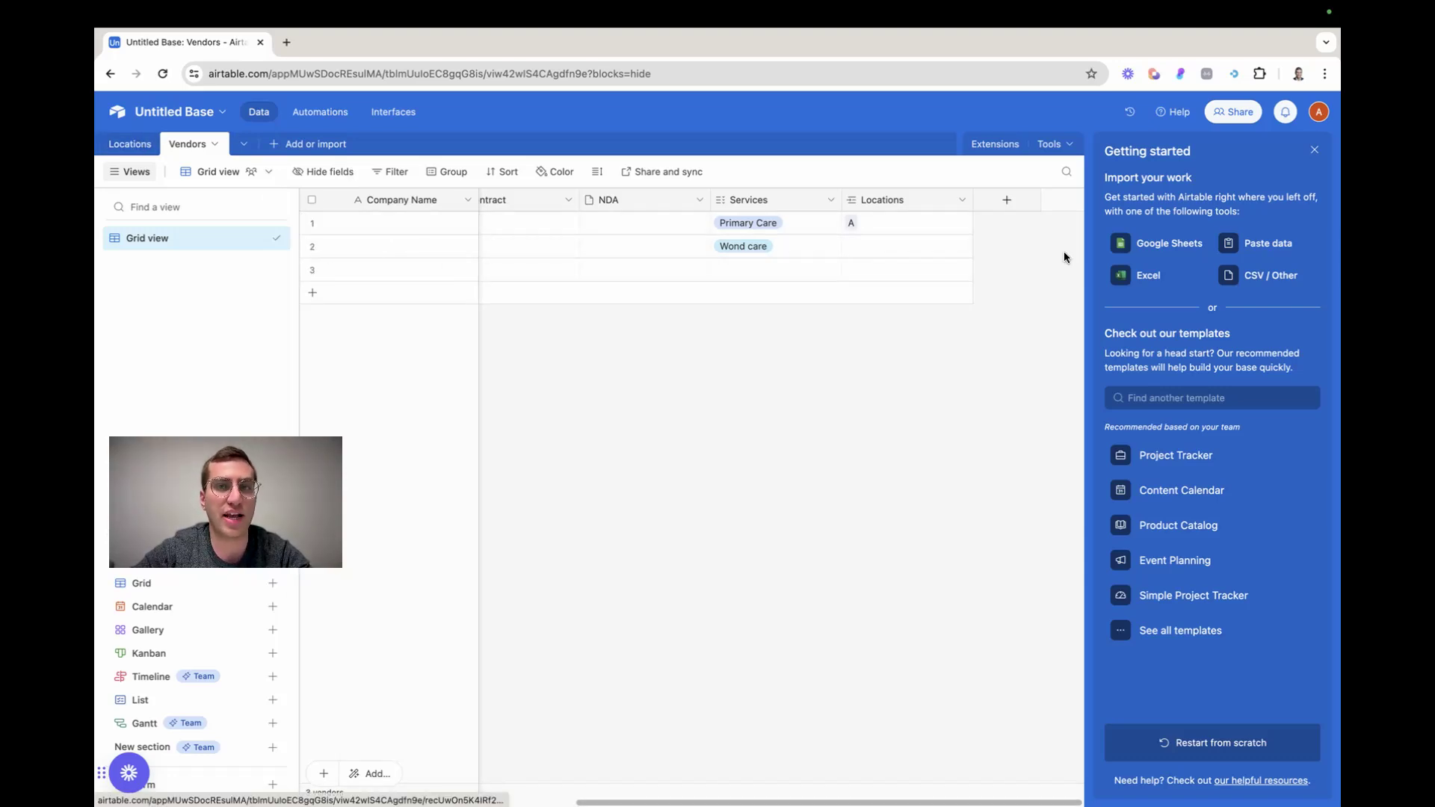
pyautogui.click(890, 226)
pyautogui.click(884, 223)
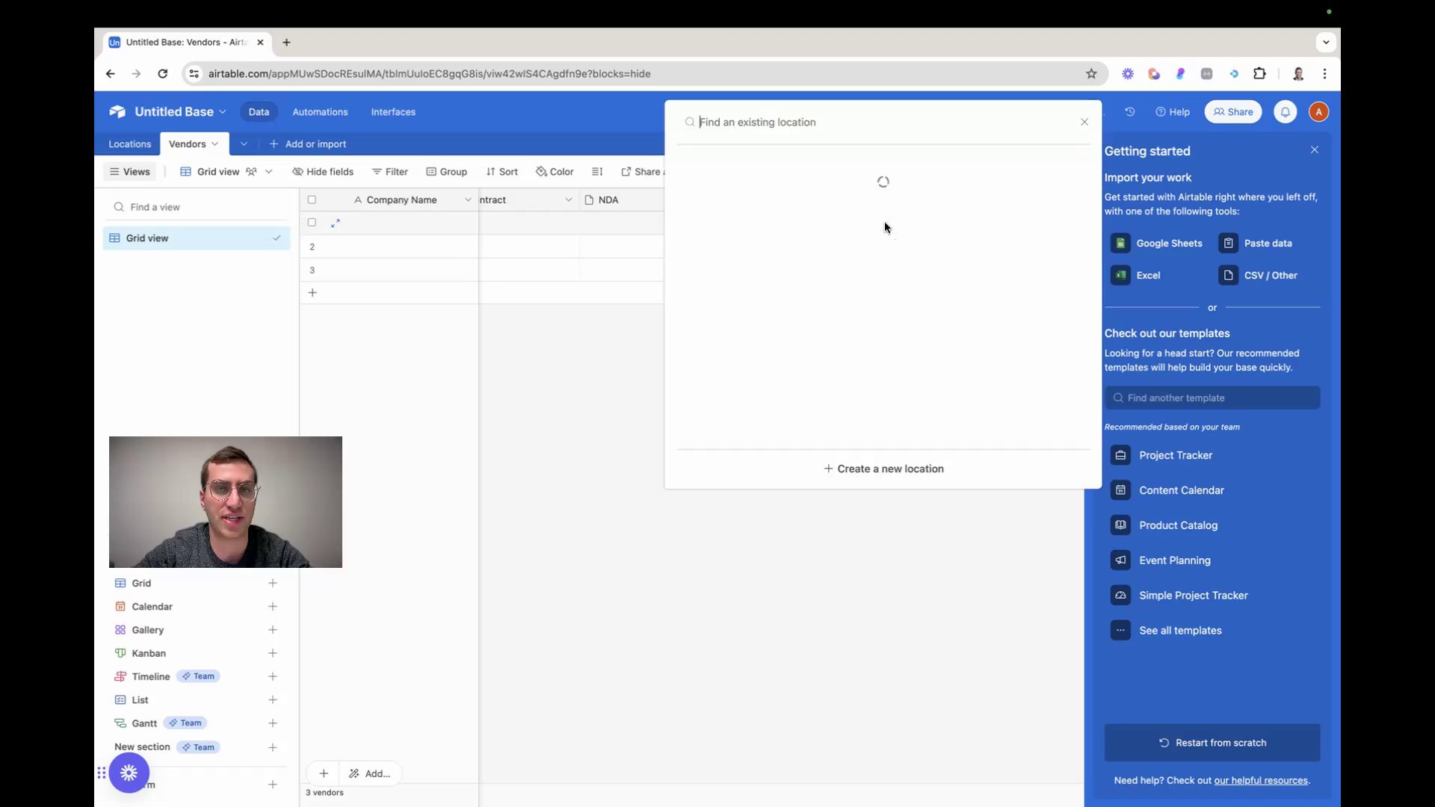
pyautogui.click(844, 246)
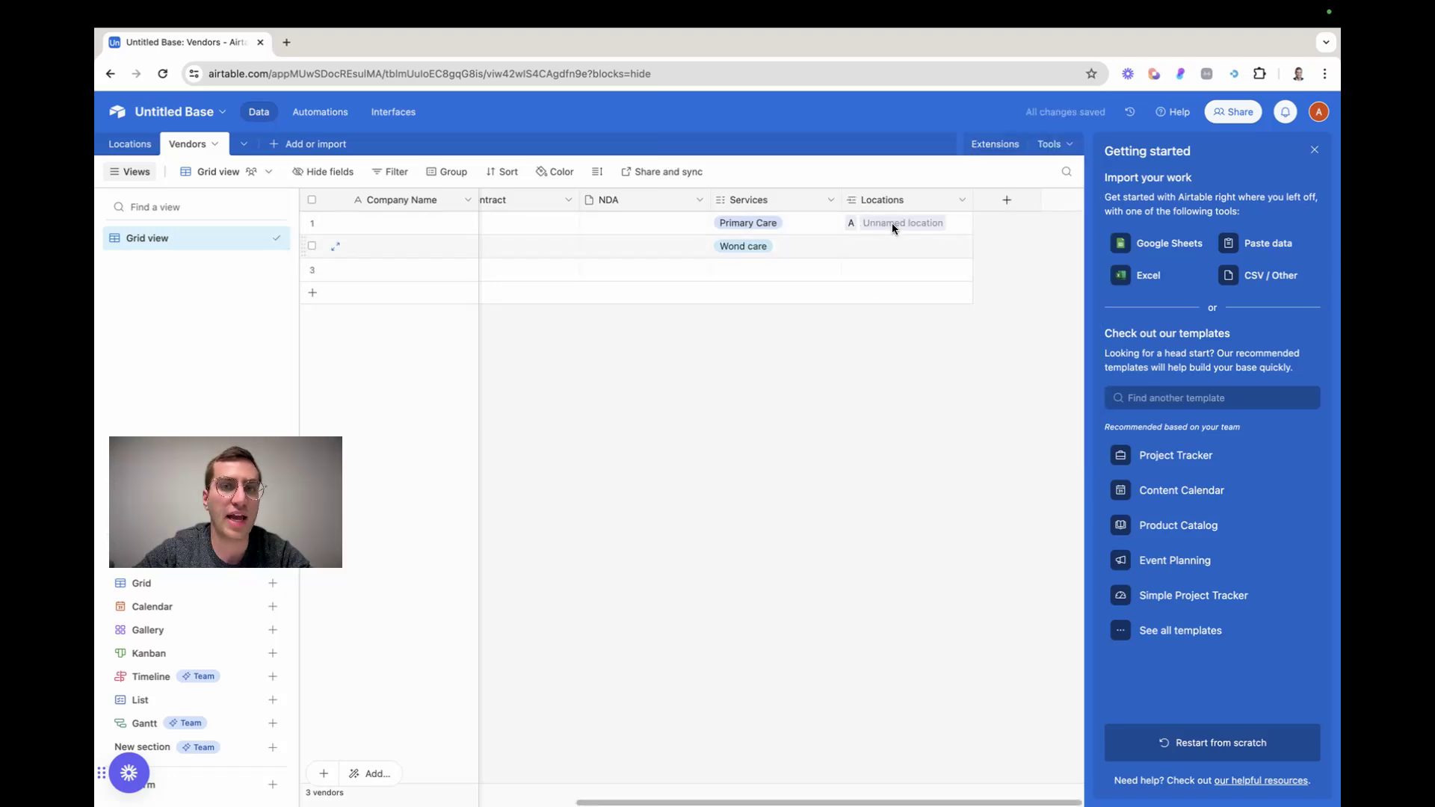
# Examine the linked vendor in location A's expanded record and in the Vendors field of the Locations table
pyautogui.click(854, 221)
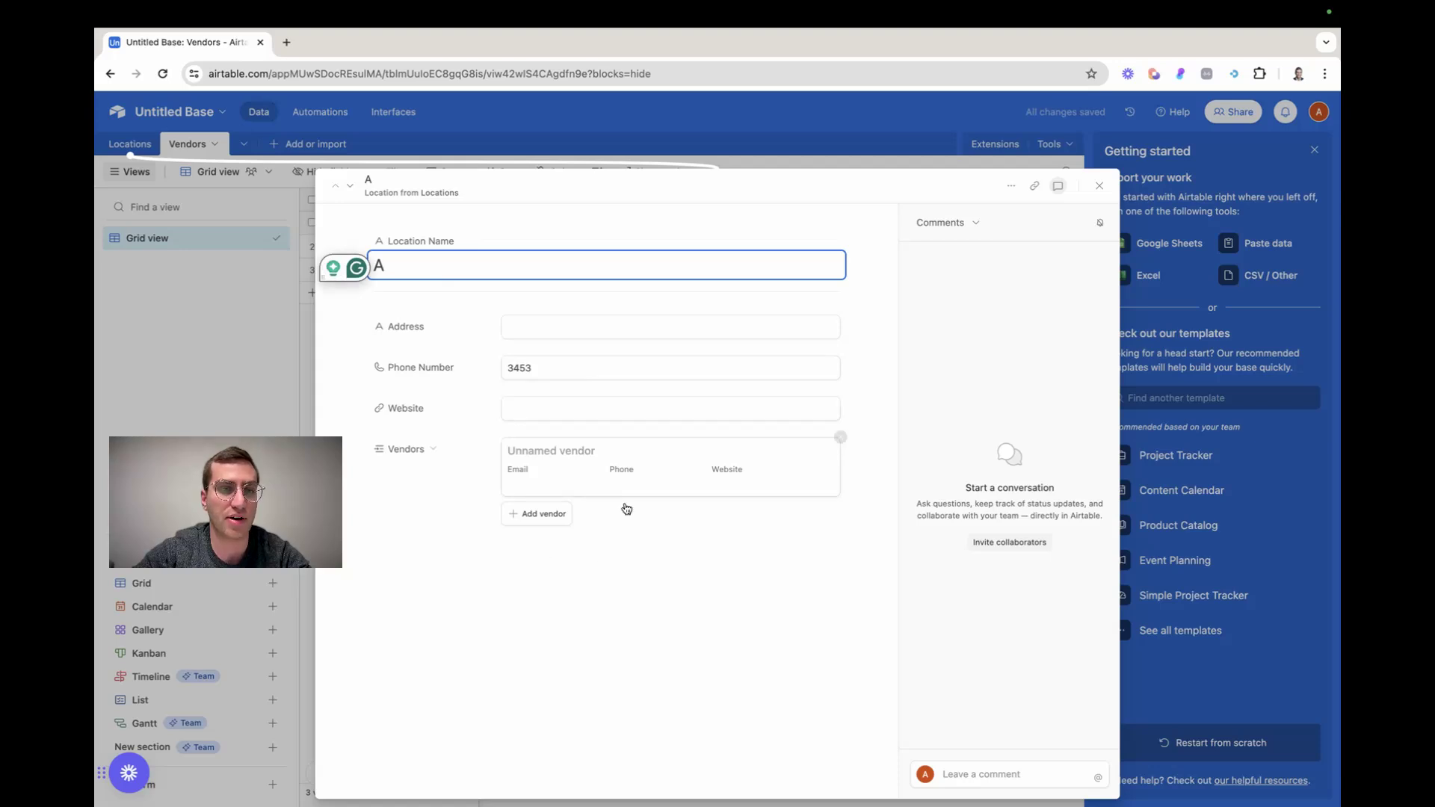
pyautogui.click(1100, 185)
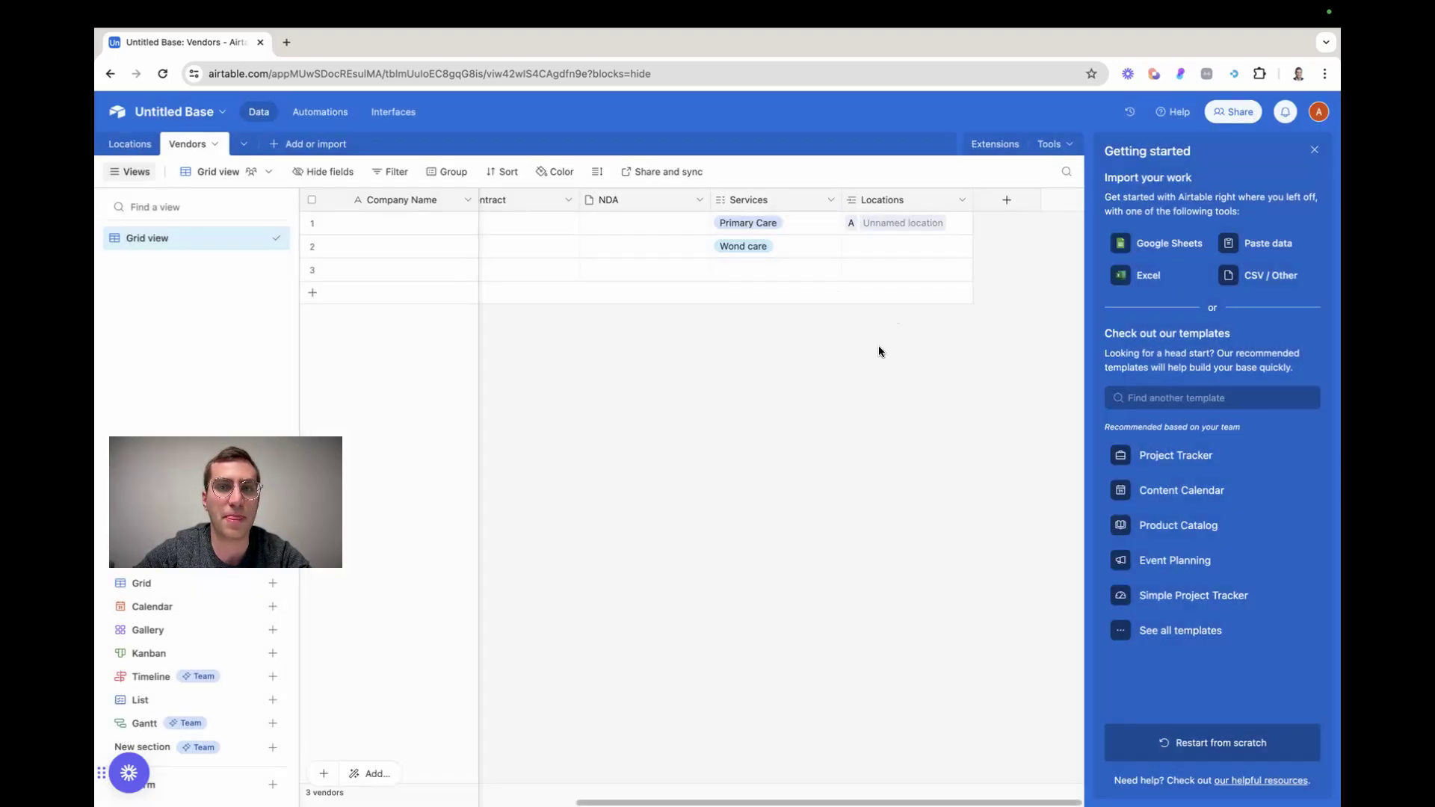
pyautogui.click(126, 143)
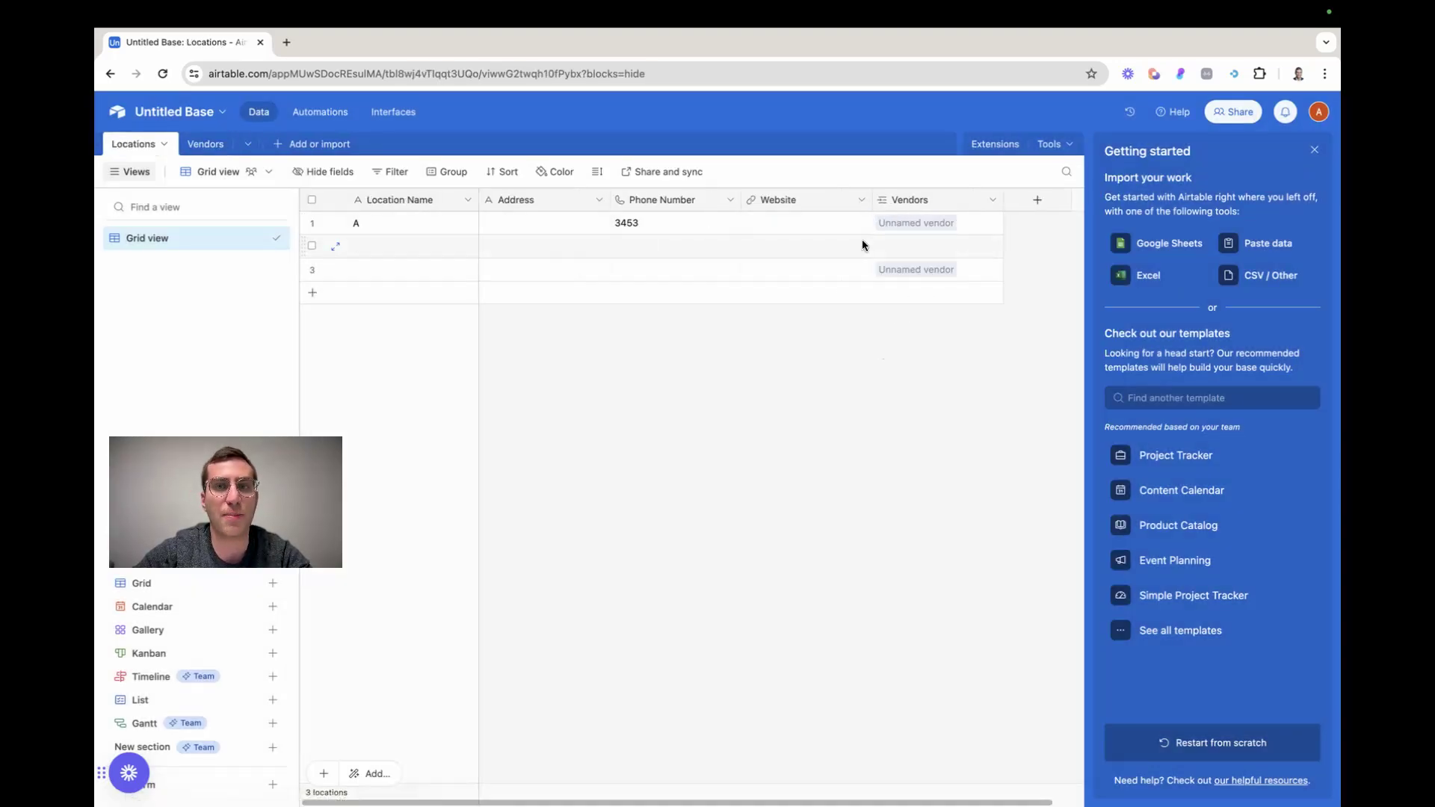
pyautogui.click(932, 222)
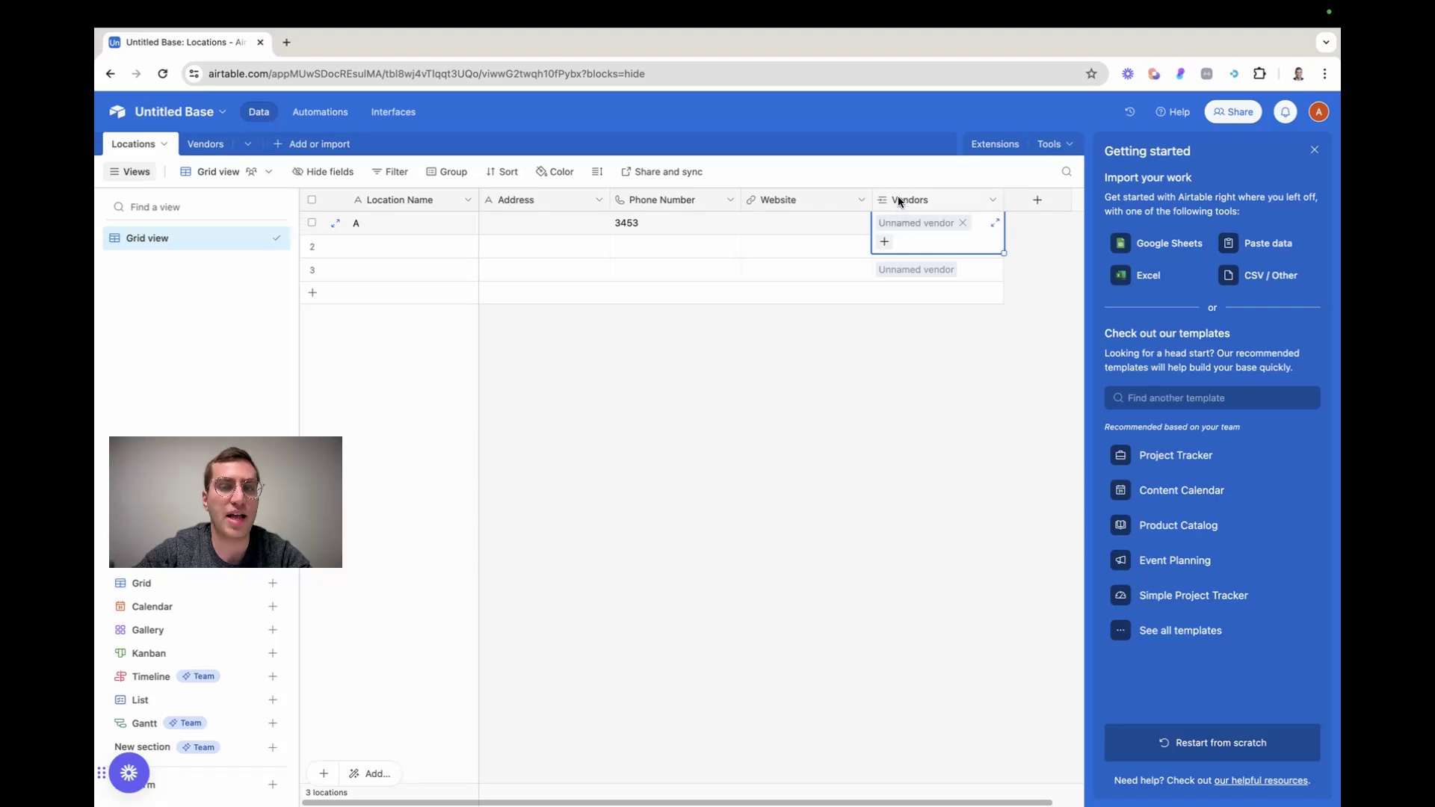
# Open the vendor record linked to location A and review its Services and Locations fields
pyautogui.click(899, 404)
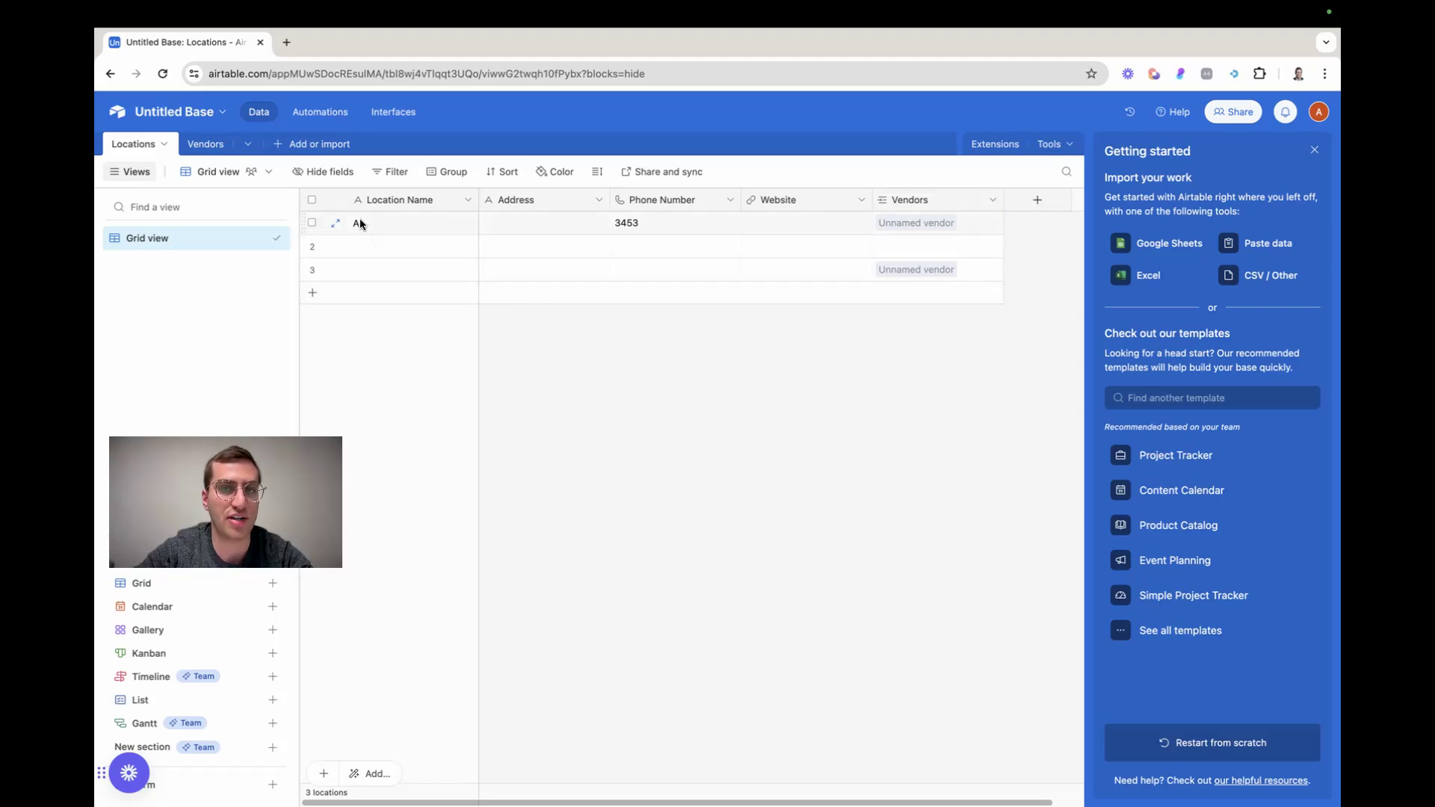
pyautogui.click(912, 220)
pyautogui.click(912, 221)
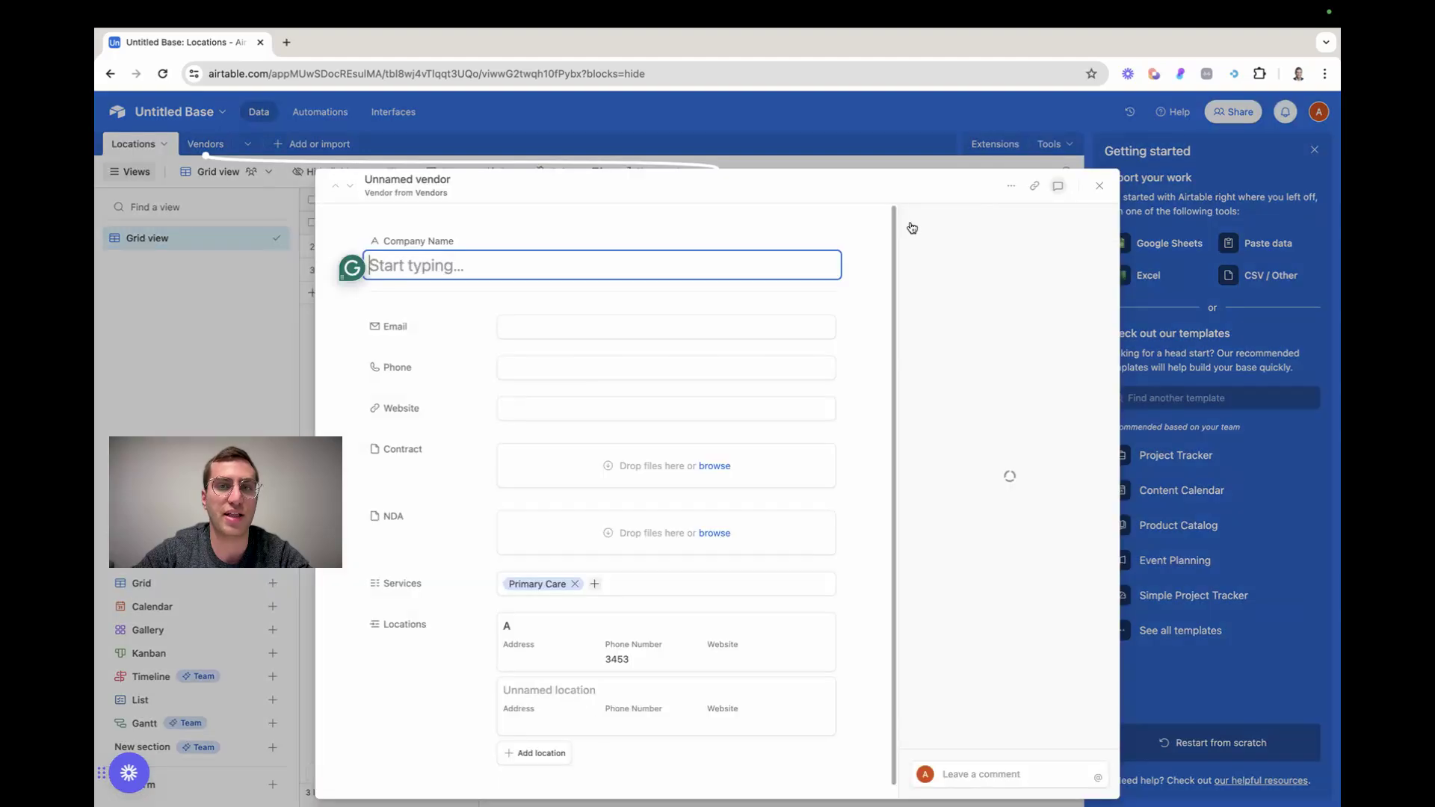
pyautogui.click(1096, 188)
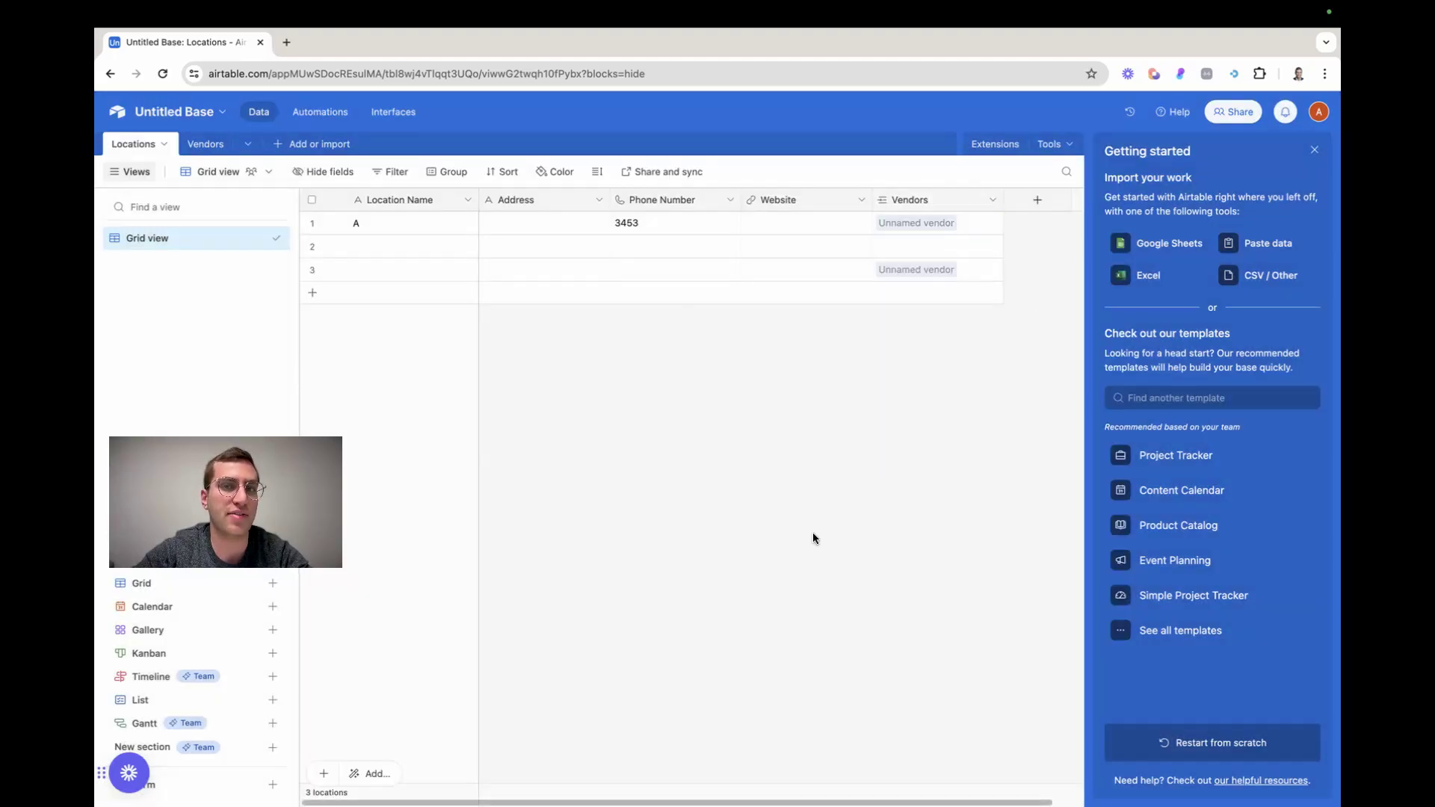
# Filter the Vendors table's Grid view to records where Services has any of Wond care
pyautogui.click(224, 145)
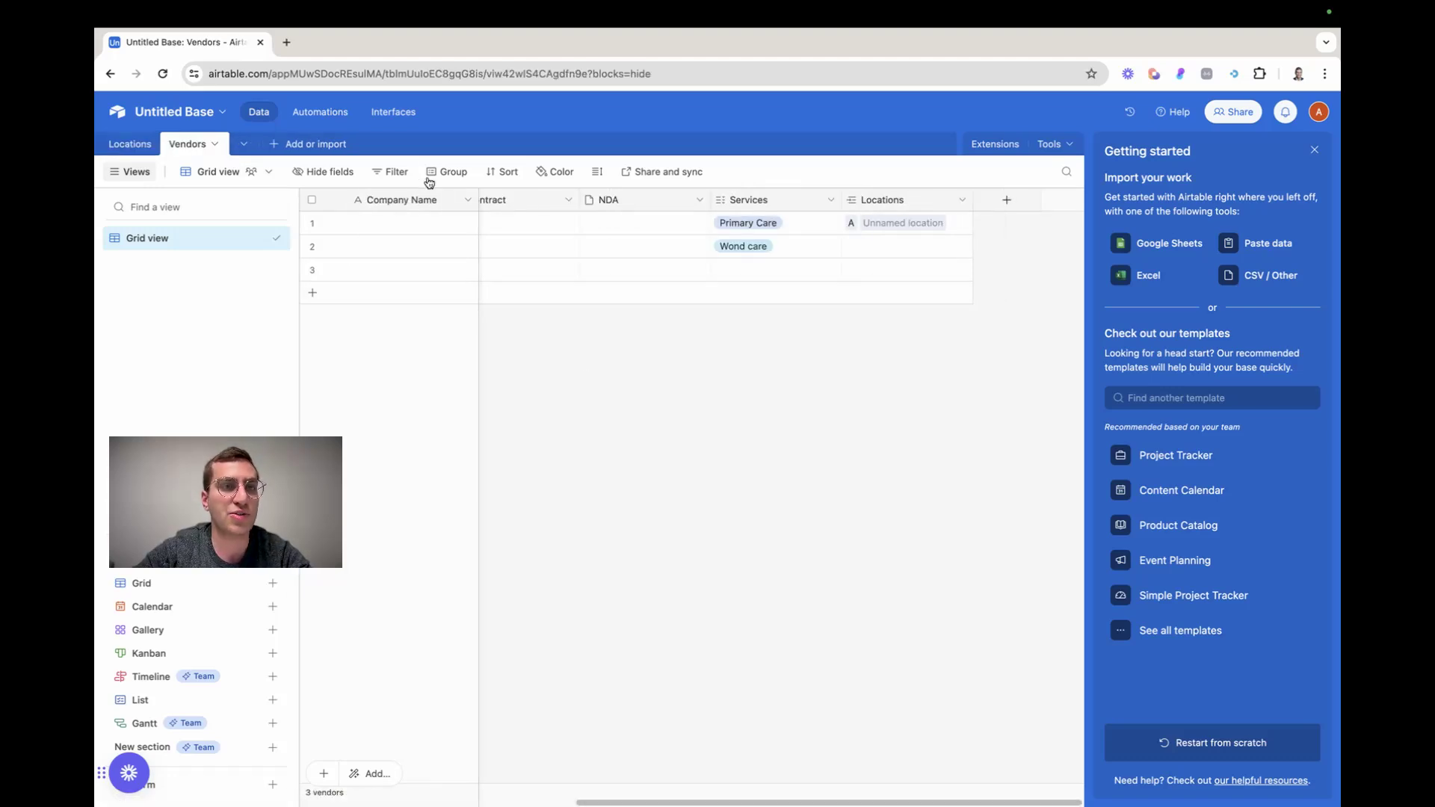
pyautogui.click(390, 172)
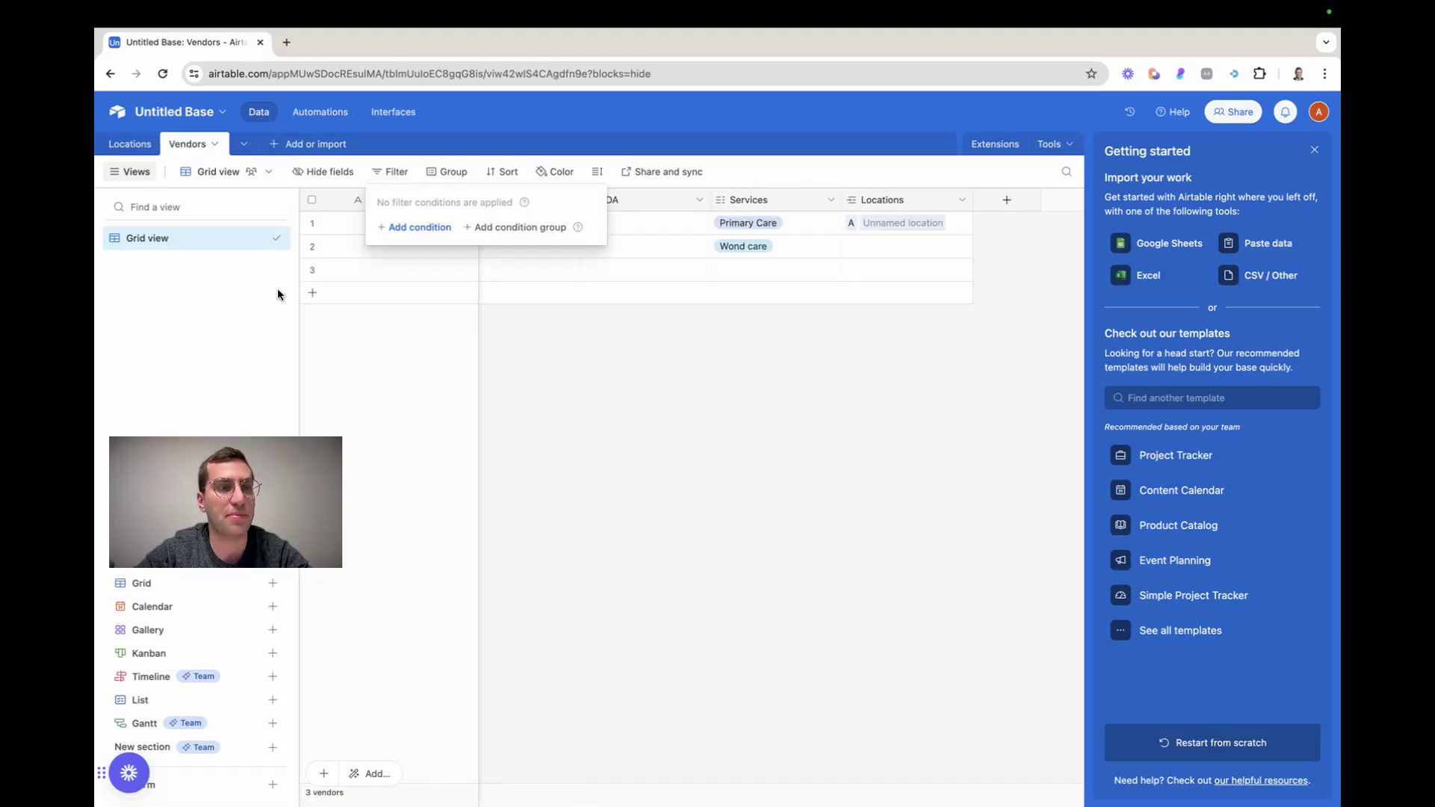
pyautogui.click(425, 227)
pyautogui.click(439, 226)
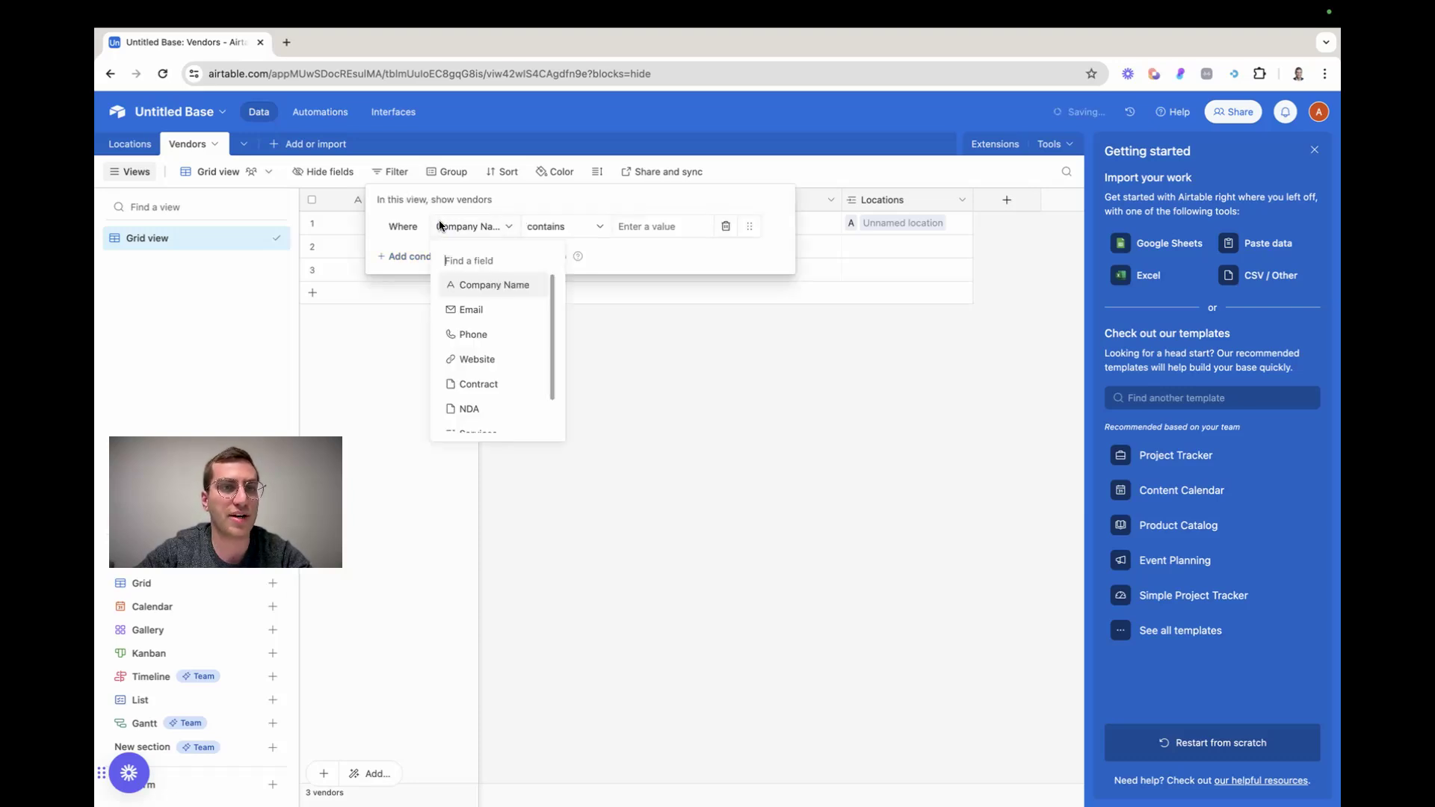
pyautogui.scroll(-2, 495, 385)
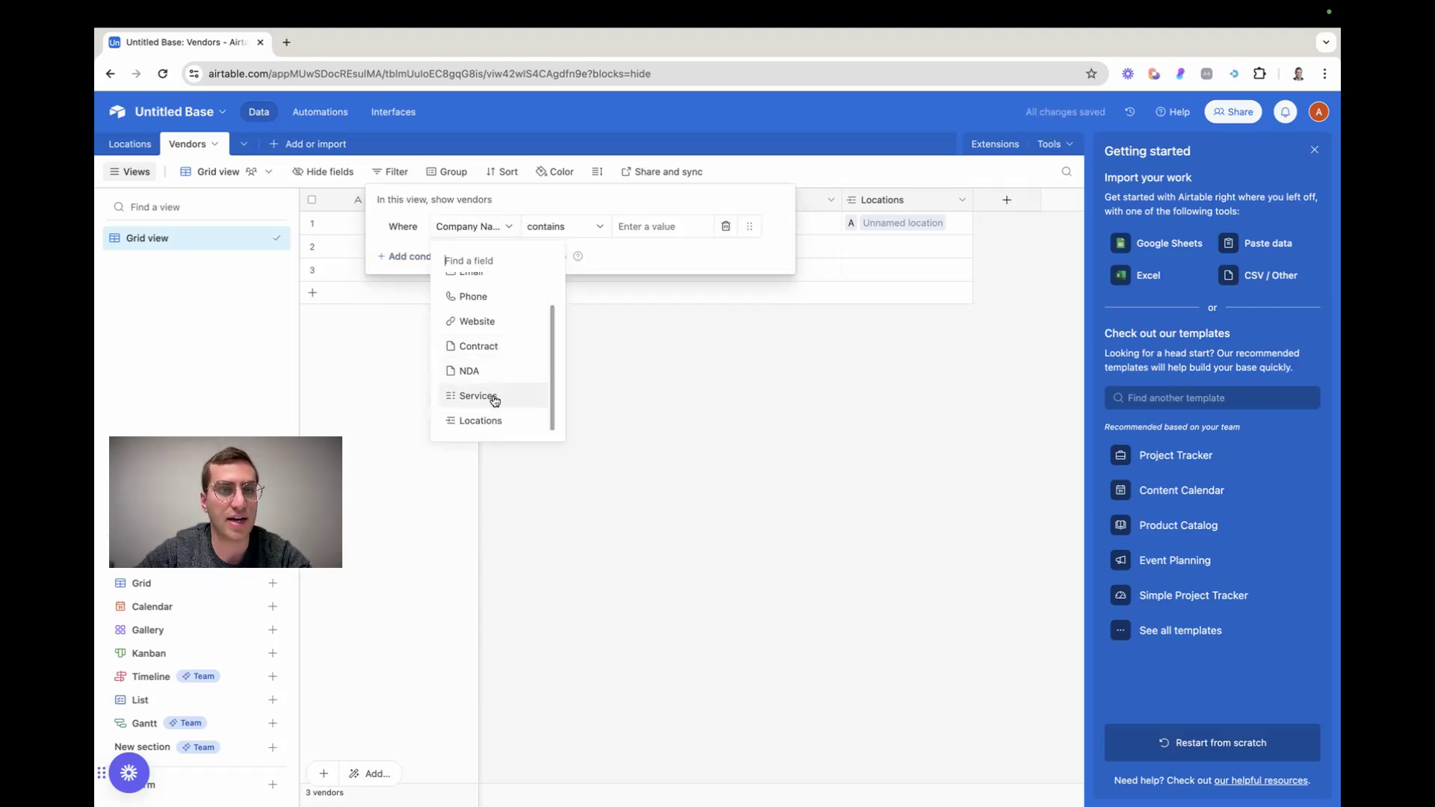
pyautogui.click(494, 398)
pyautogui.click(675, 225)
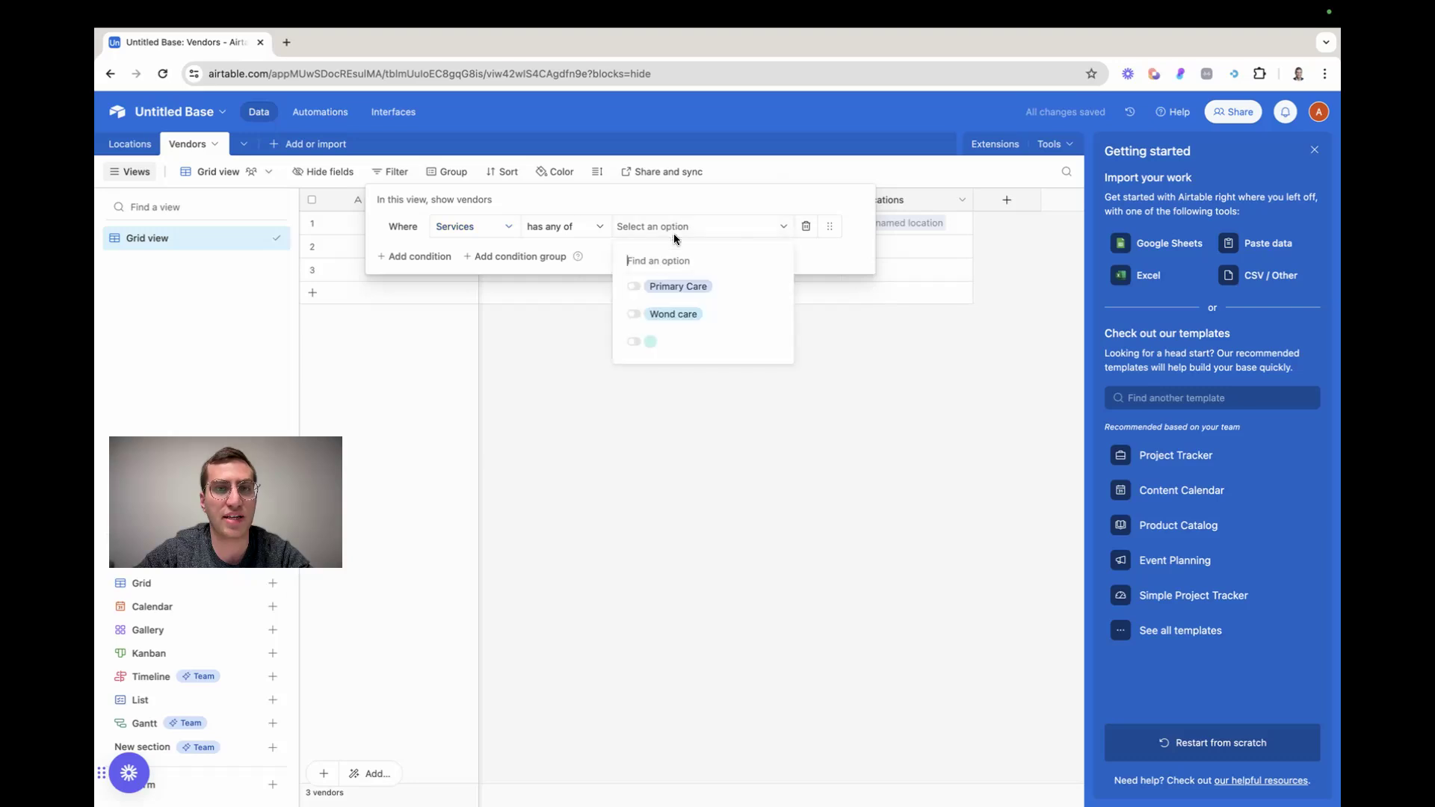
pyautogui.click(667, 287)
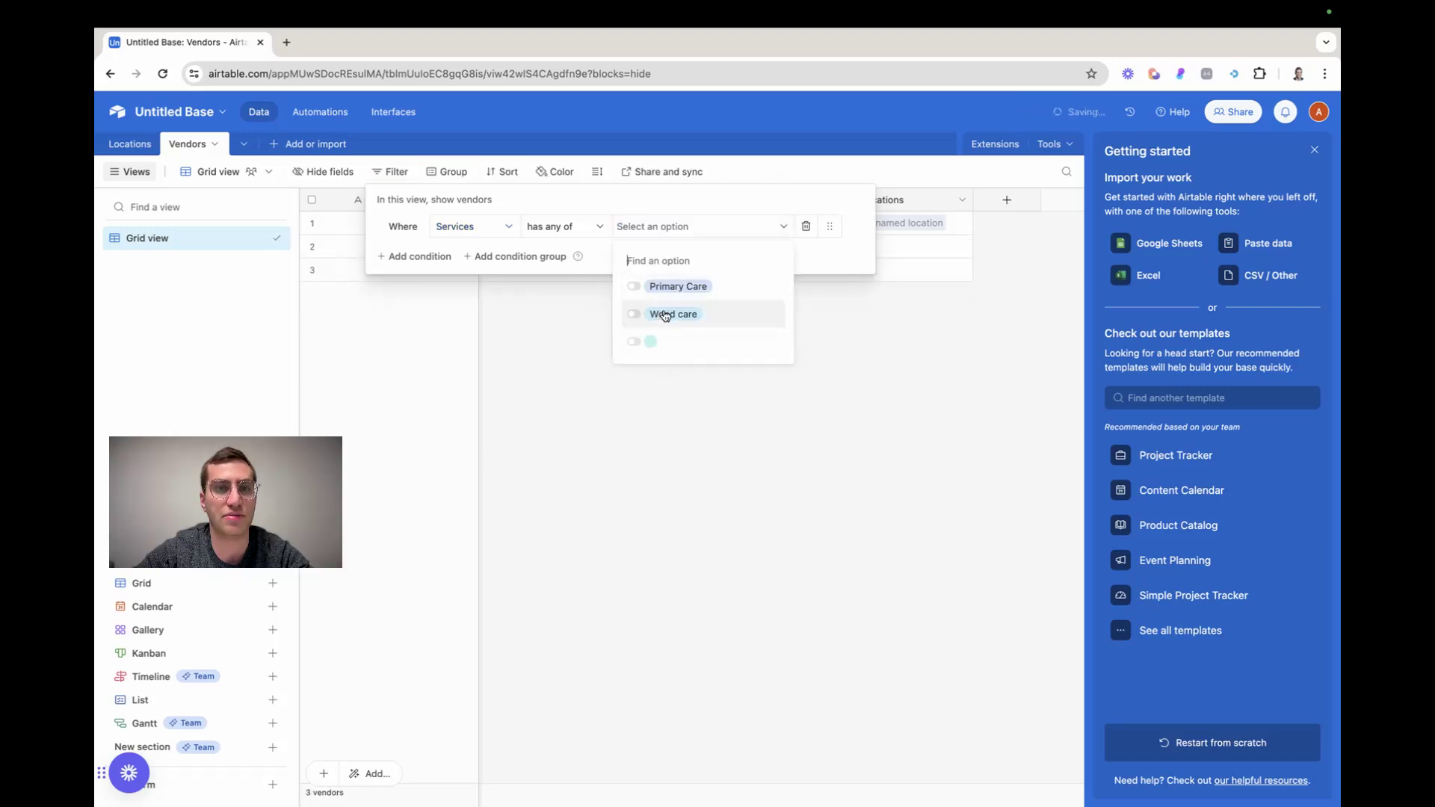
pyautogui.click(668, 317)
pyautogui.click(634, 422)
pyautogui.click(596, 287)
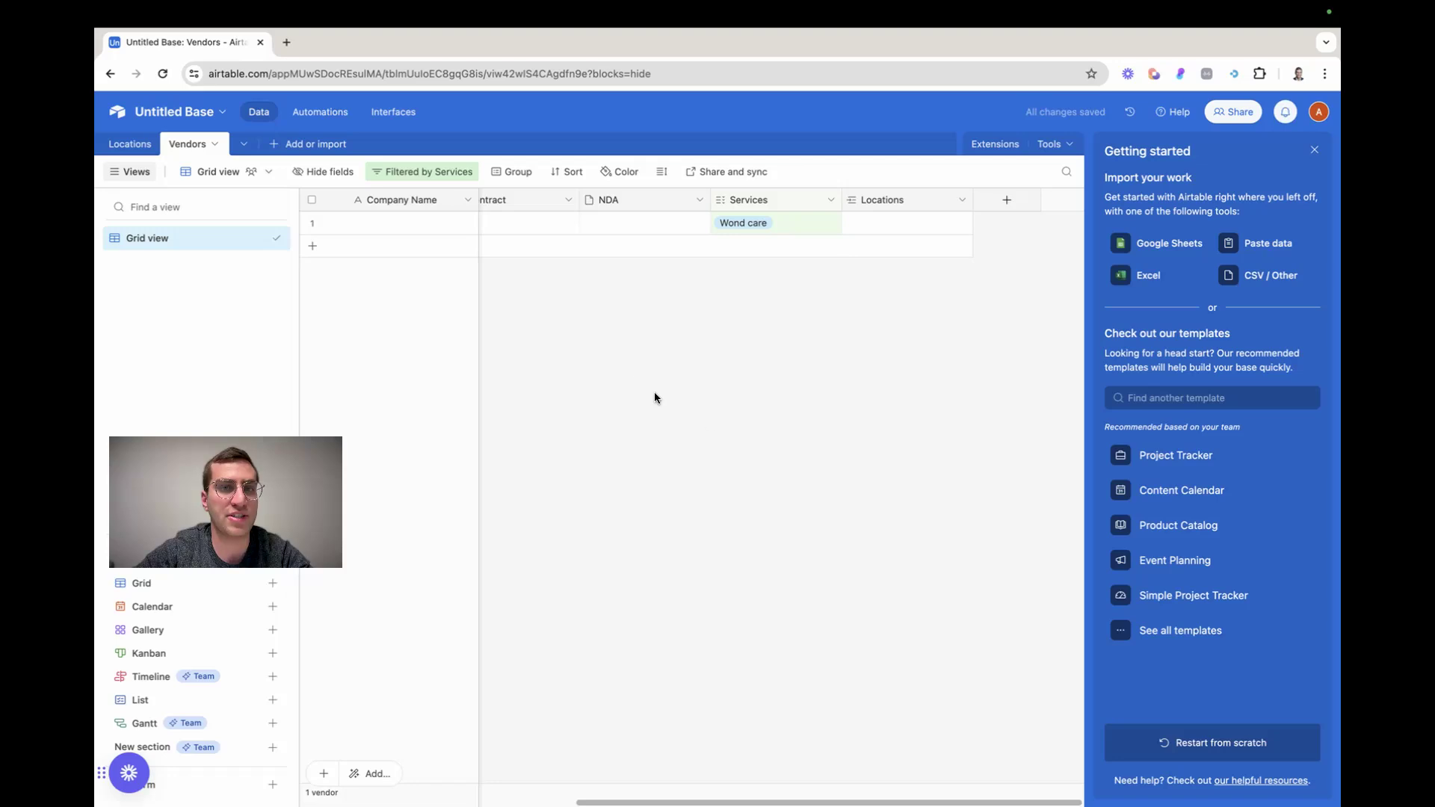
# Create a second collaborative grid view in the Vendors table with the default name
pyautogui.moveTo(217, 500); pyautogui.dragTo(515, 499)
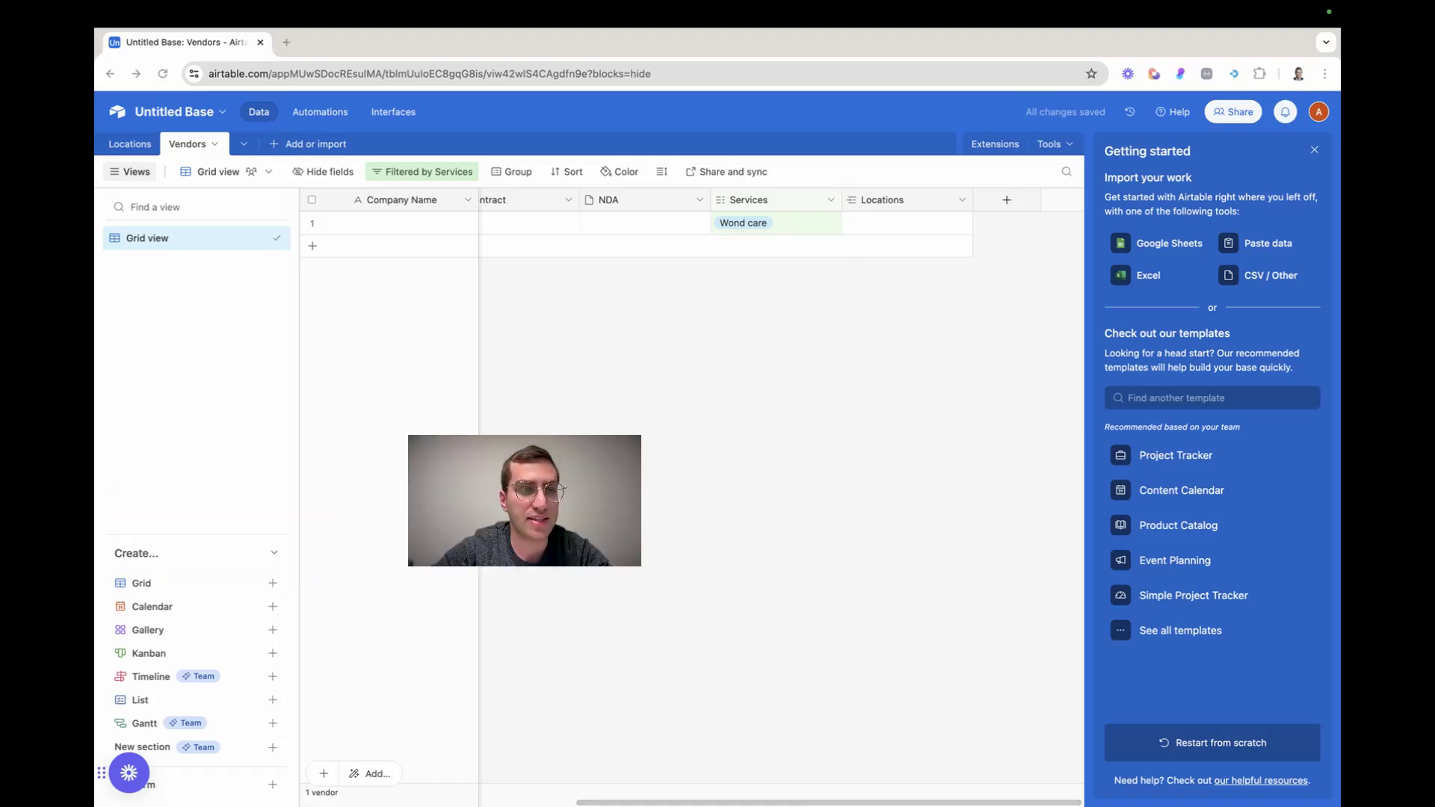
pyautogui.click(186, 582)
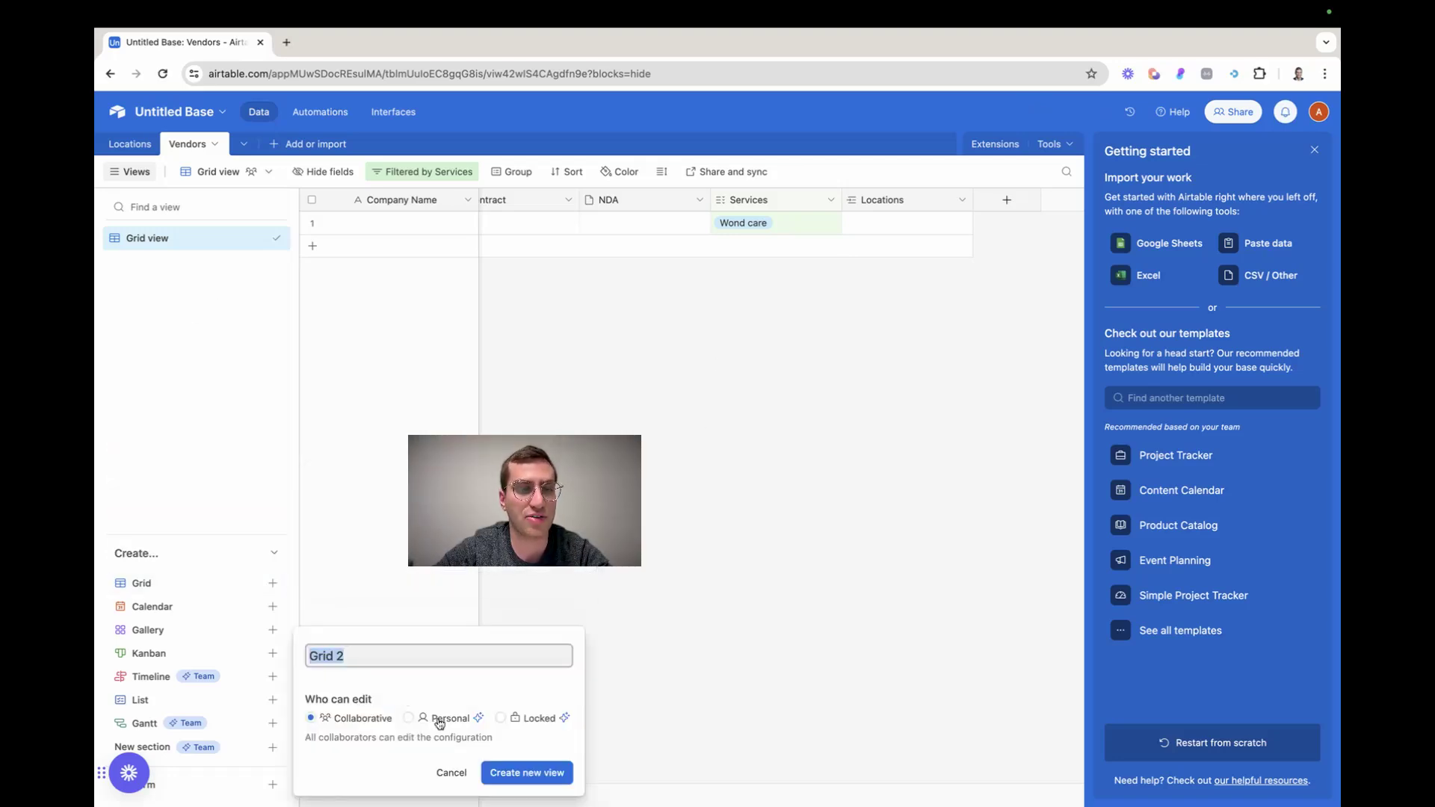
pyautogui.click(506, 772)
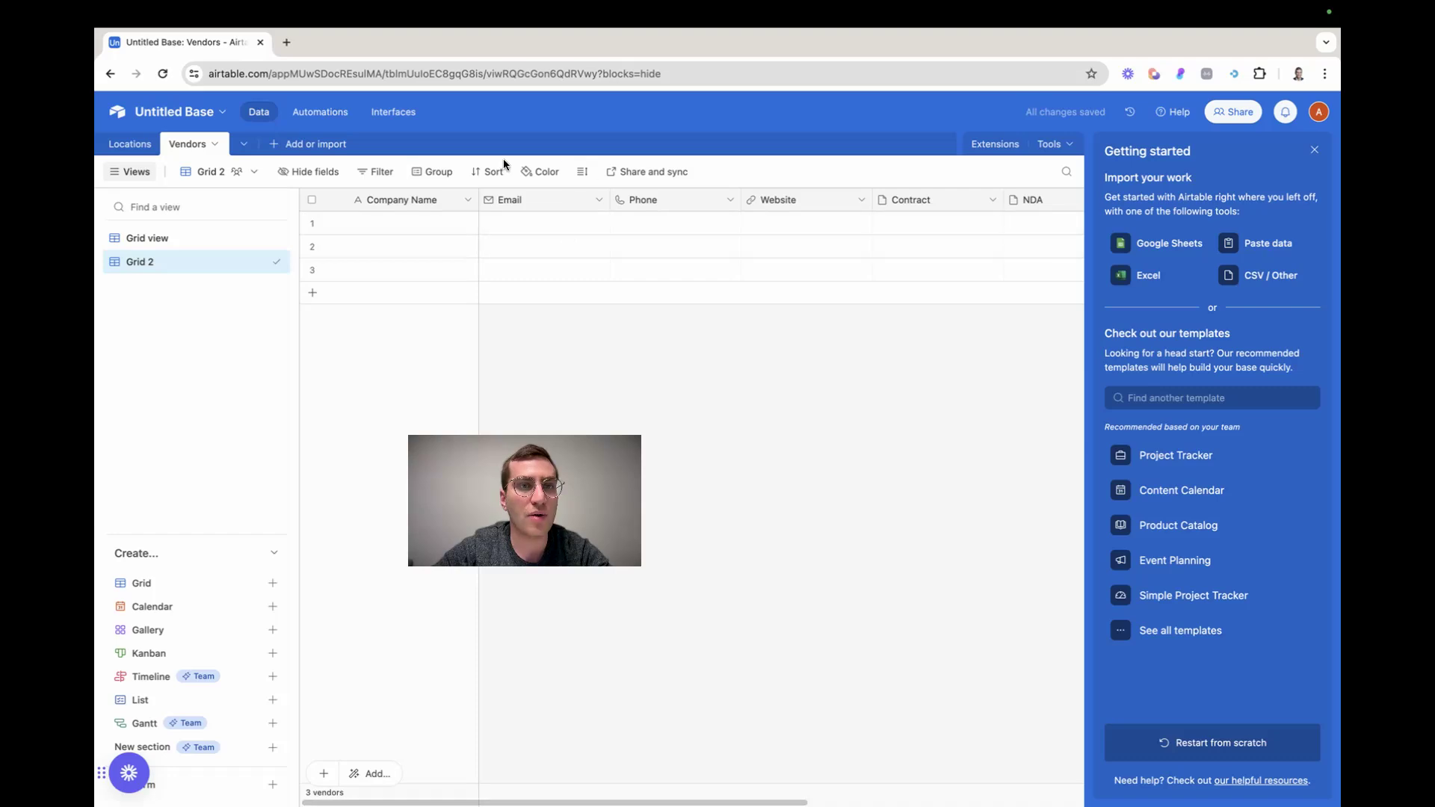
# Filter the new Grid 2 view to vendors where Services has any of Primary Care
pyautogui.click(378, 171)
pyautogui.click(402, 225)
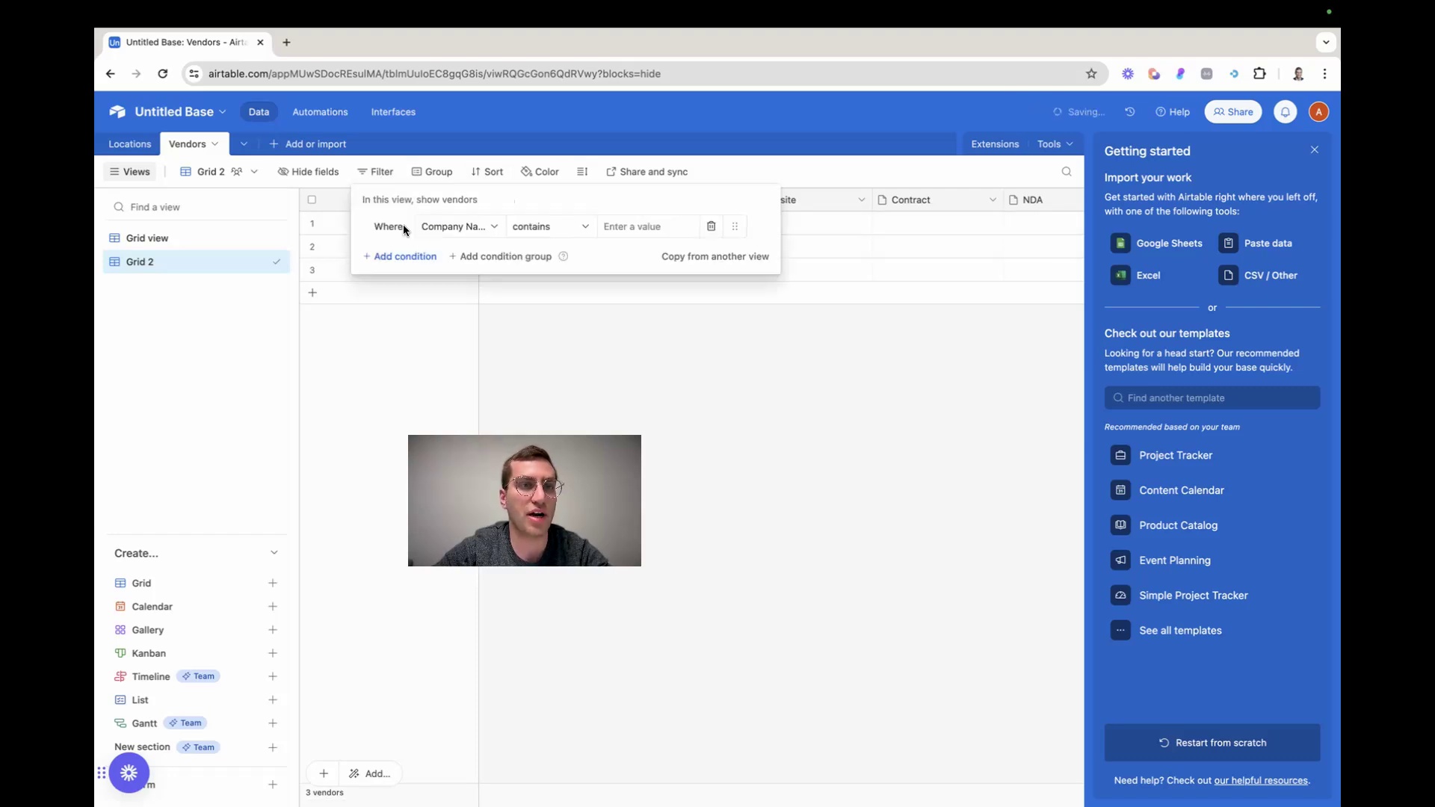
pyautogui.click(463, 226)
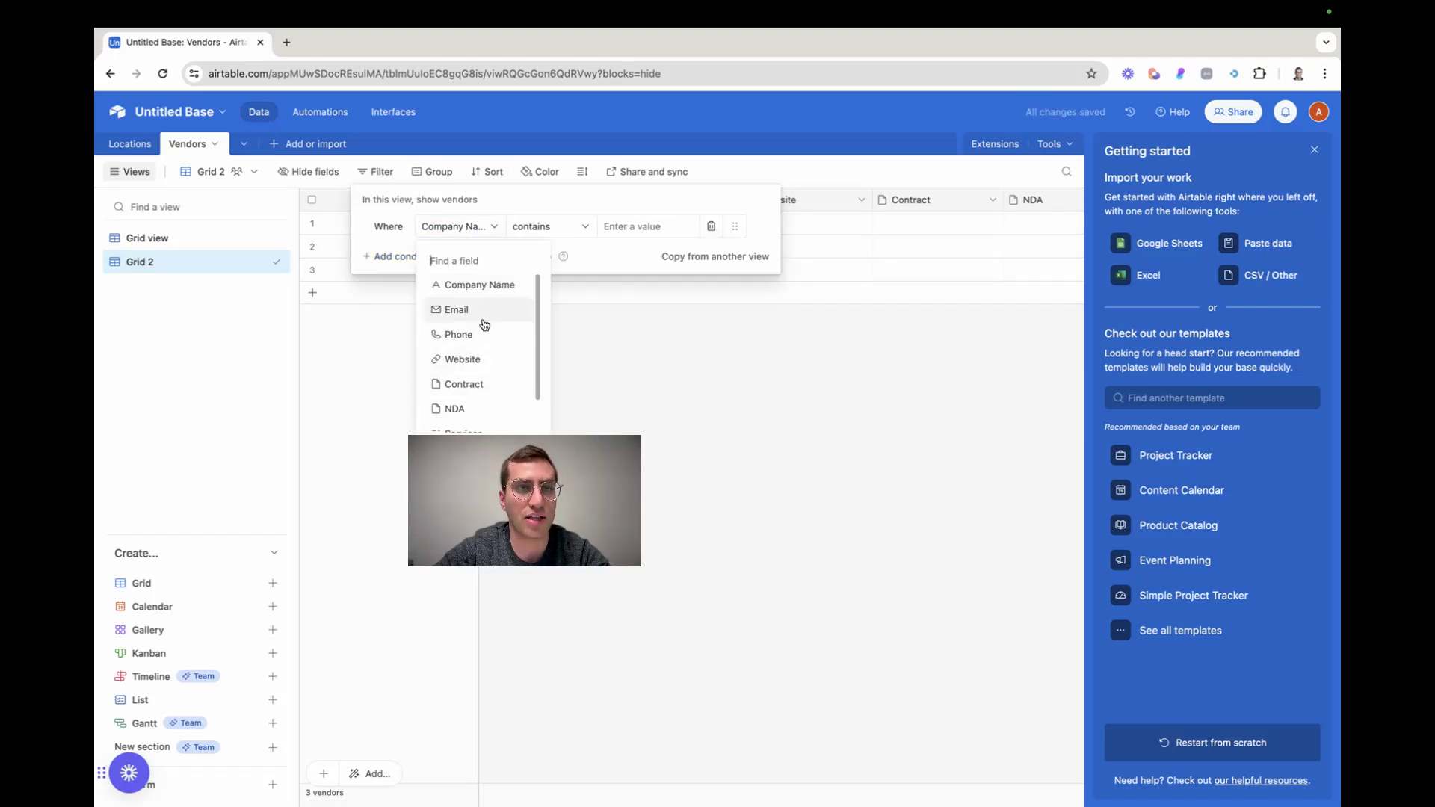
pyautogui.scroll(-2, 471, 374)
pyautogui.click(469, 383)
pyautogui.click(554, 227)
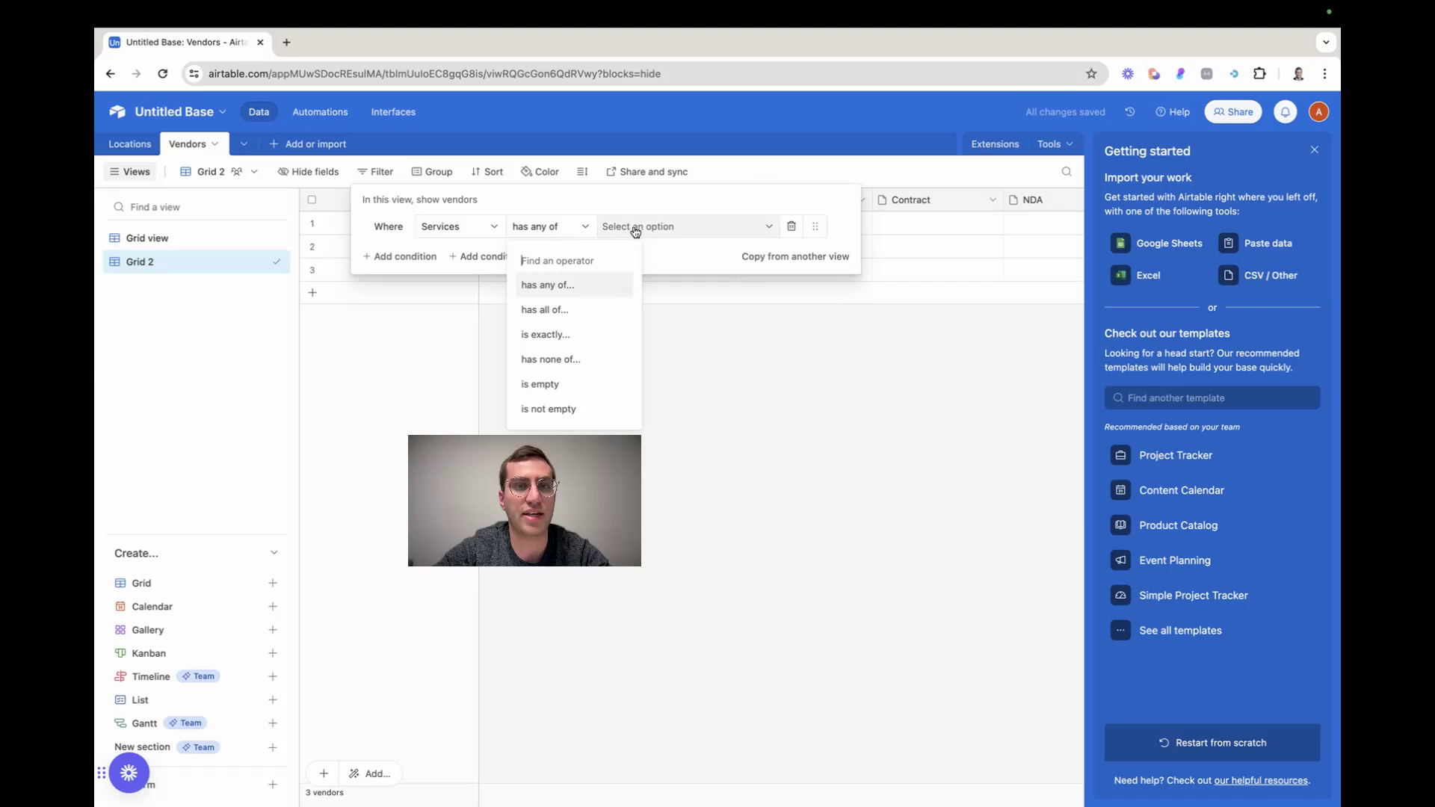
pyautogui.click(628, 229)
pyautogui.click(650, 286)
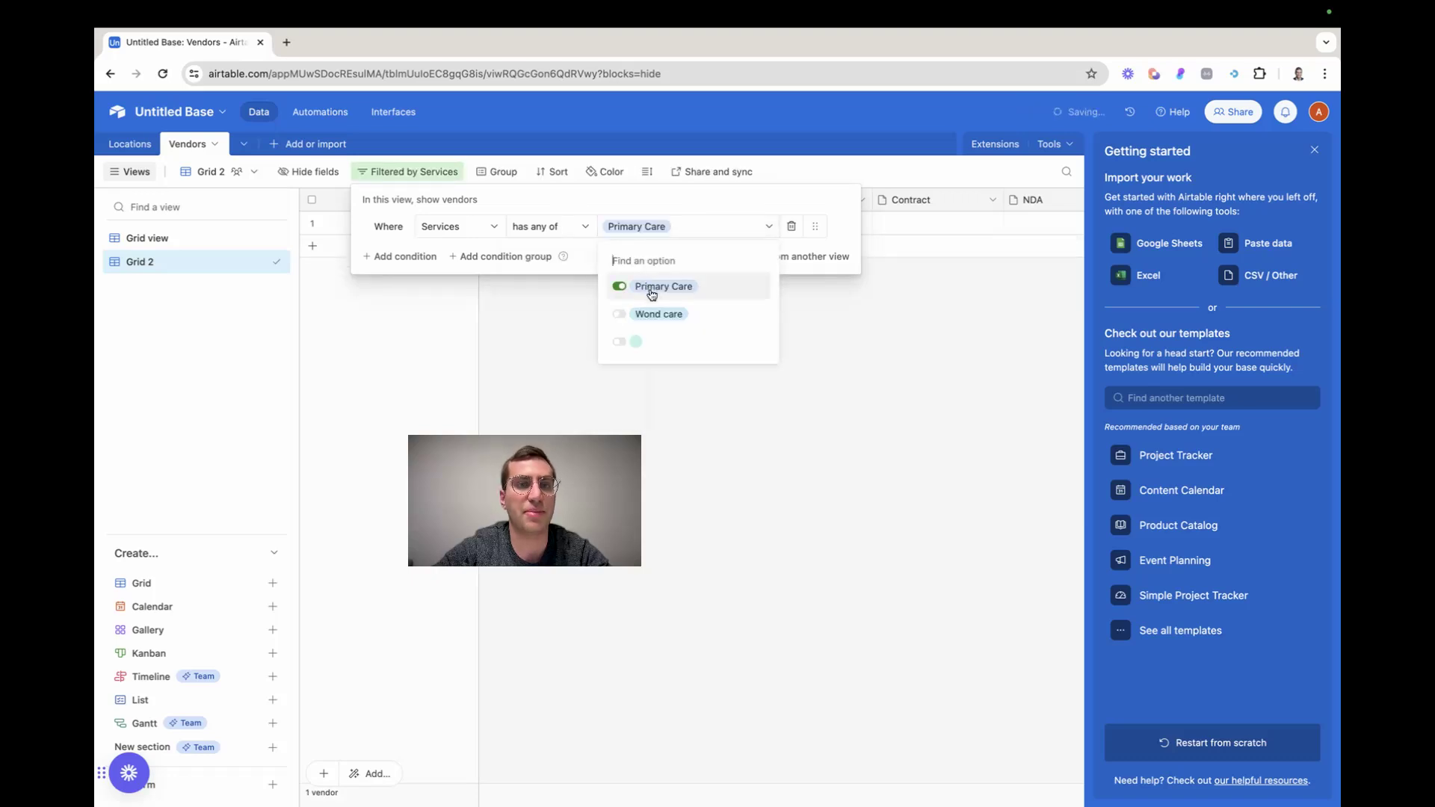
pyautogui.click(541, 227)
pyautogui.click(761, 399)
pyautogui.click(783, 378)
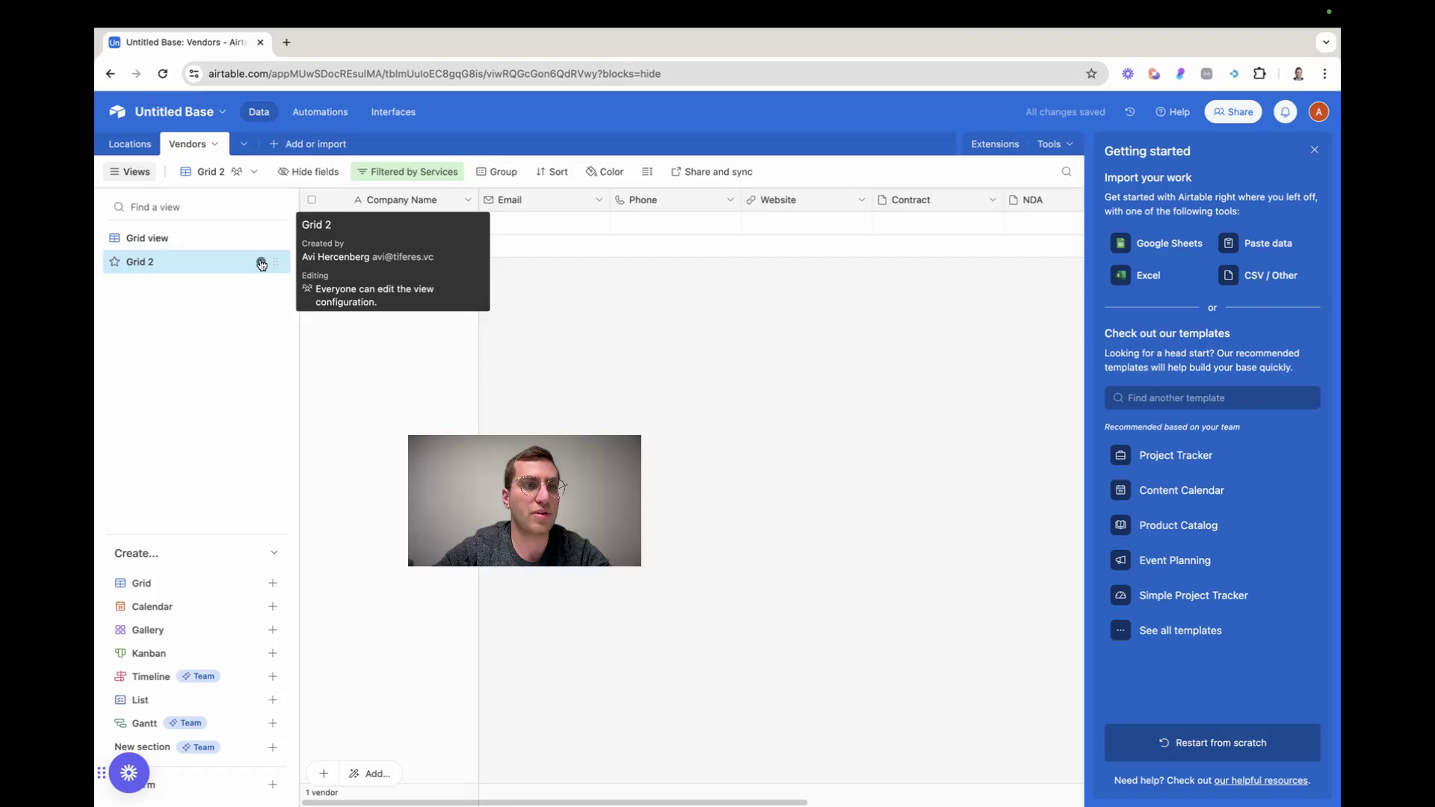
# Rename the Grid 2 view as Primary Care Vendors
pyautogui.click(261, 263)
pyautogui.click(338, 331)
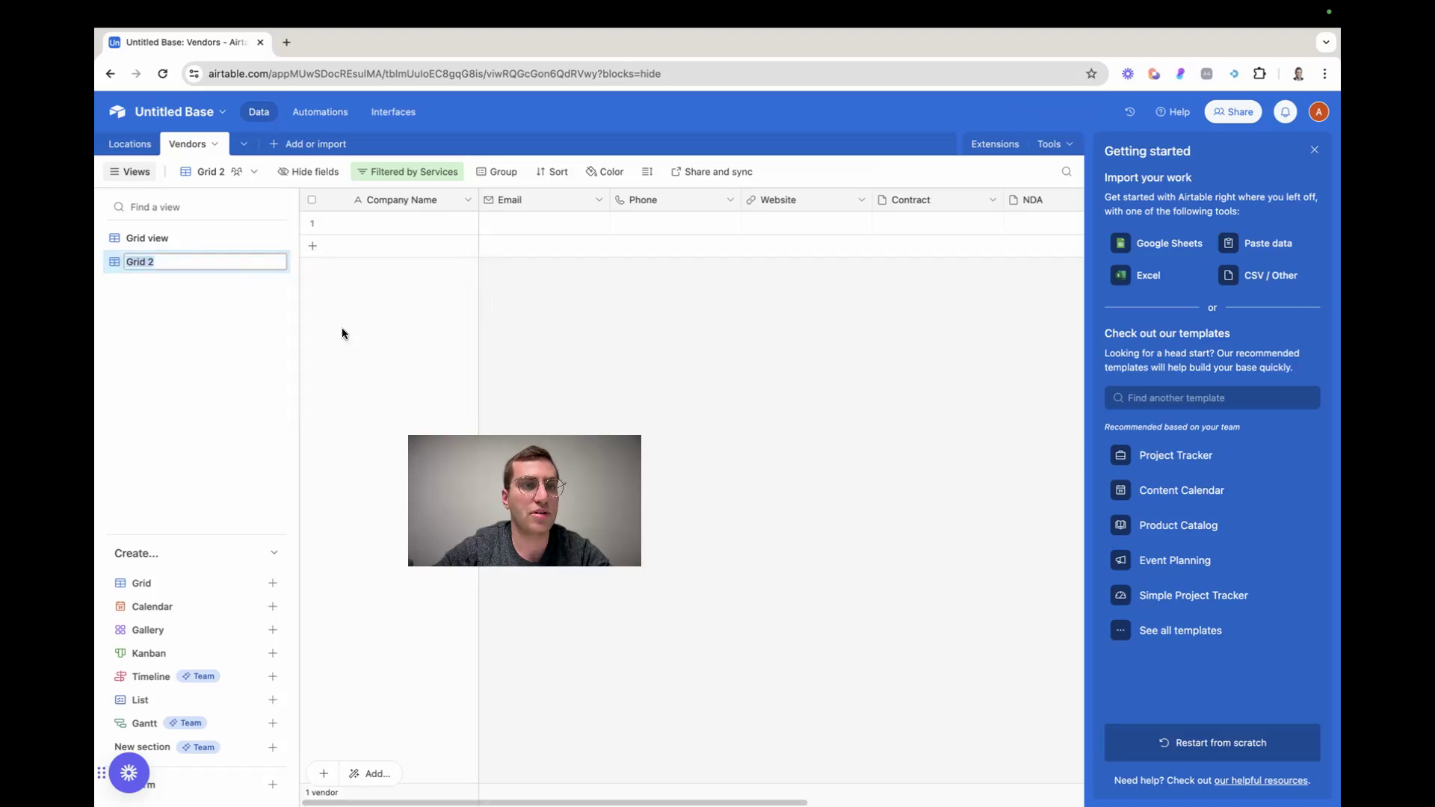
pyautogui.write('Primary Care Vendors')
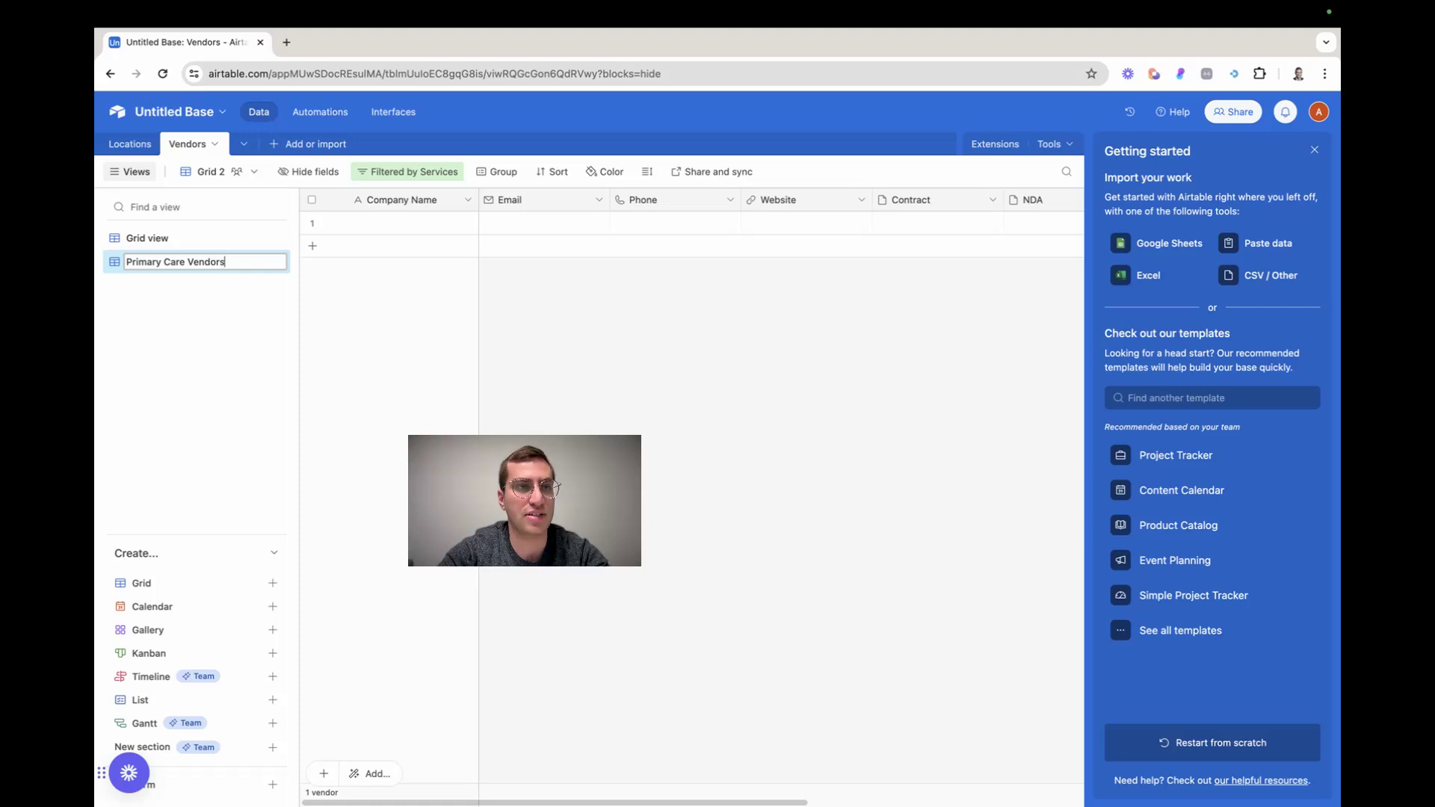
pyautogui.press('Return')
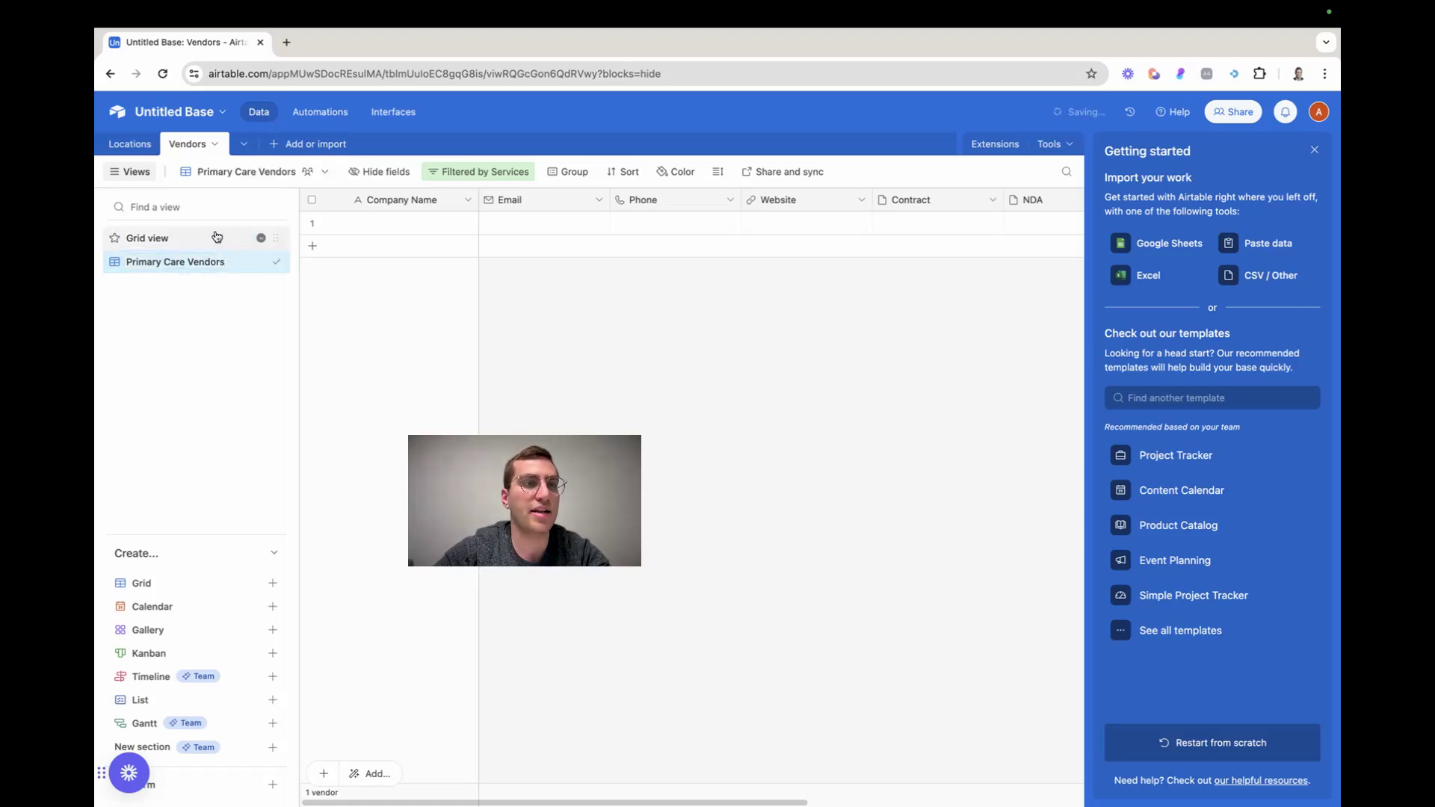
# Rename the original Grid view of the Vendors table as Wound Care
pyautogui.click(261, 240)
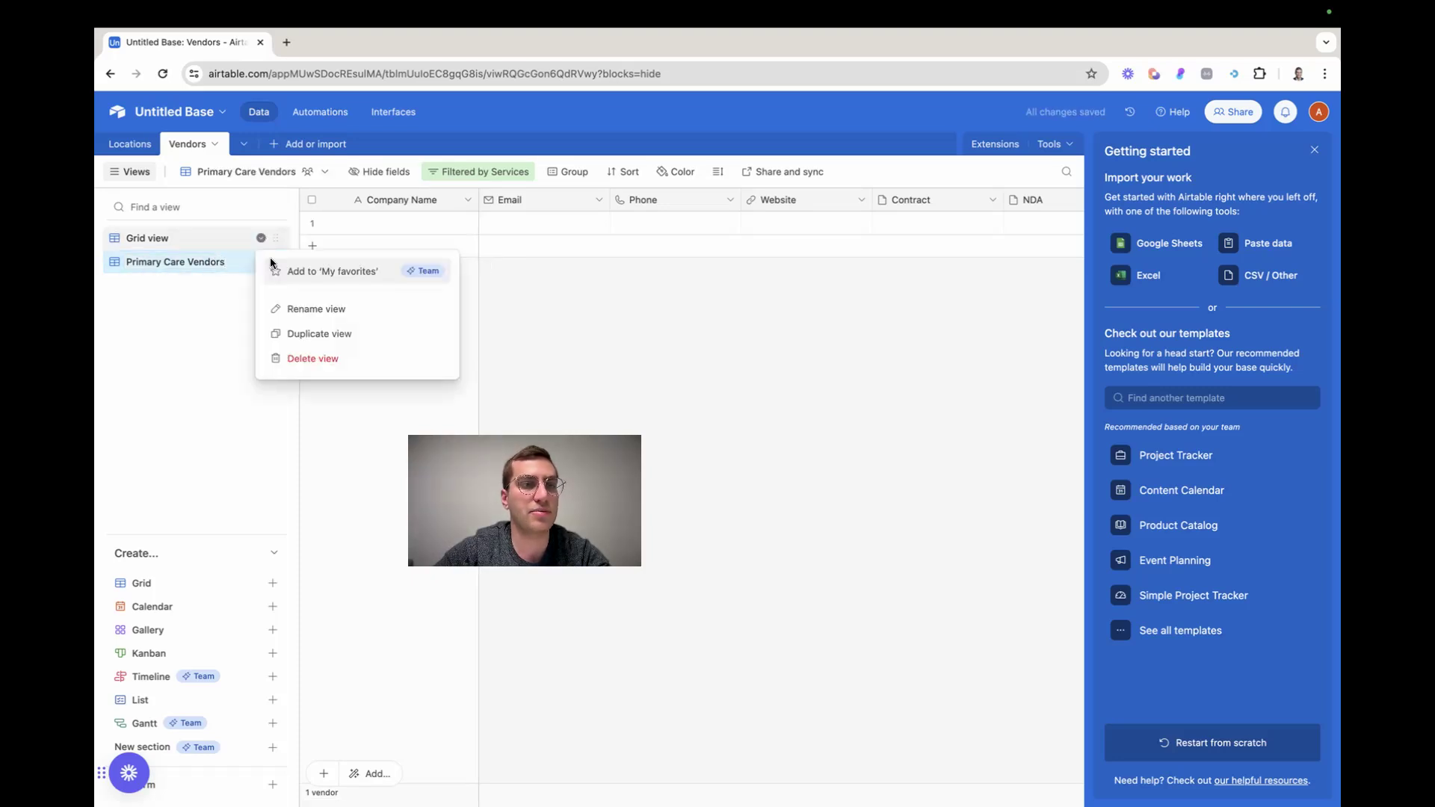
pyautogui.click(312, 306)
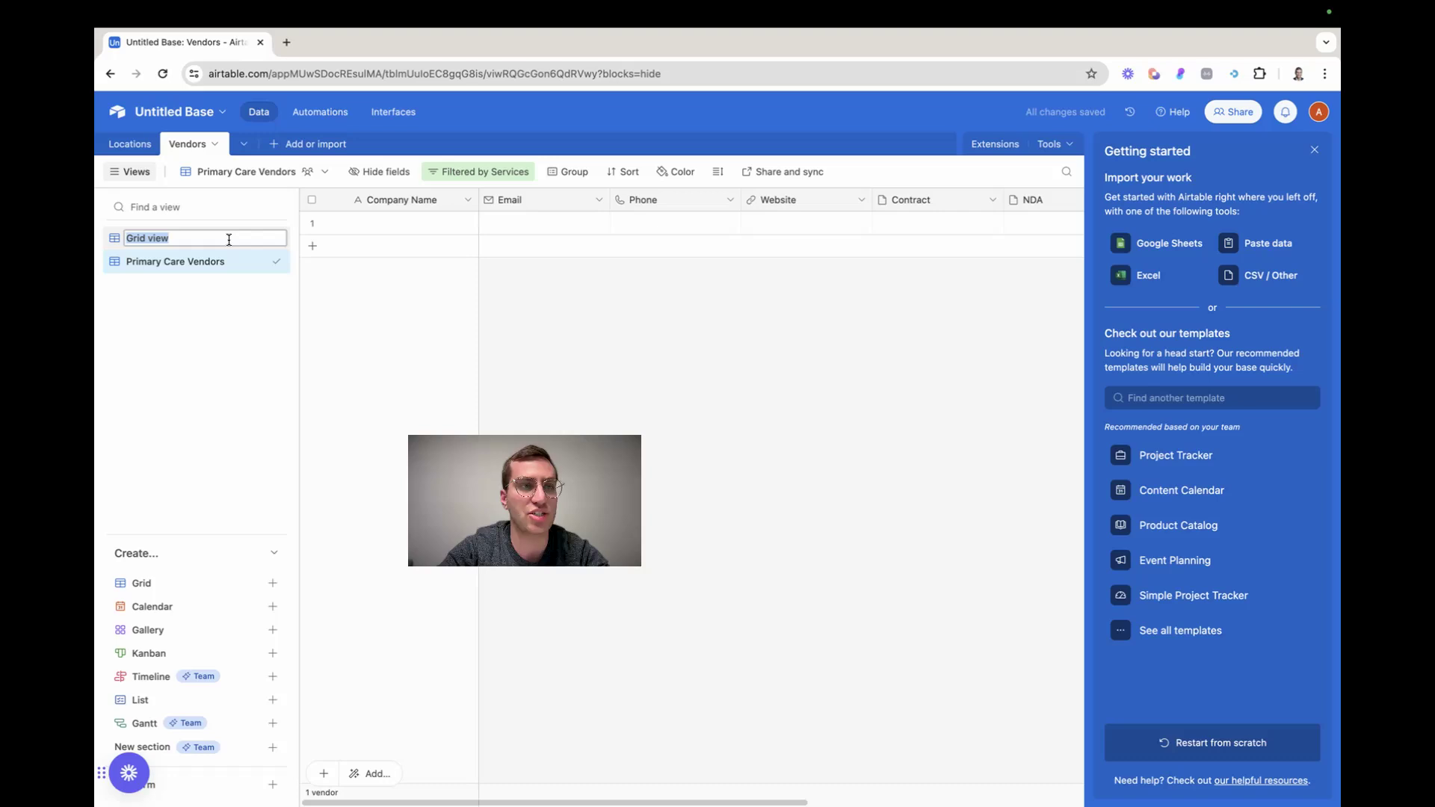
pyautogui.write('Woudn')
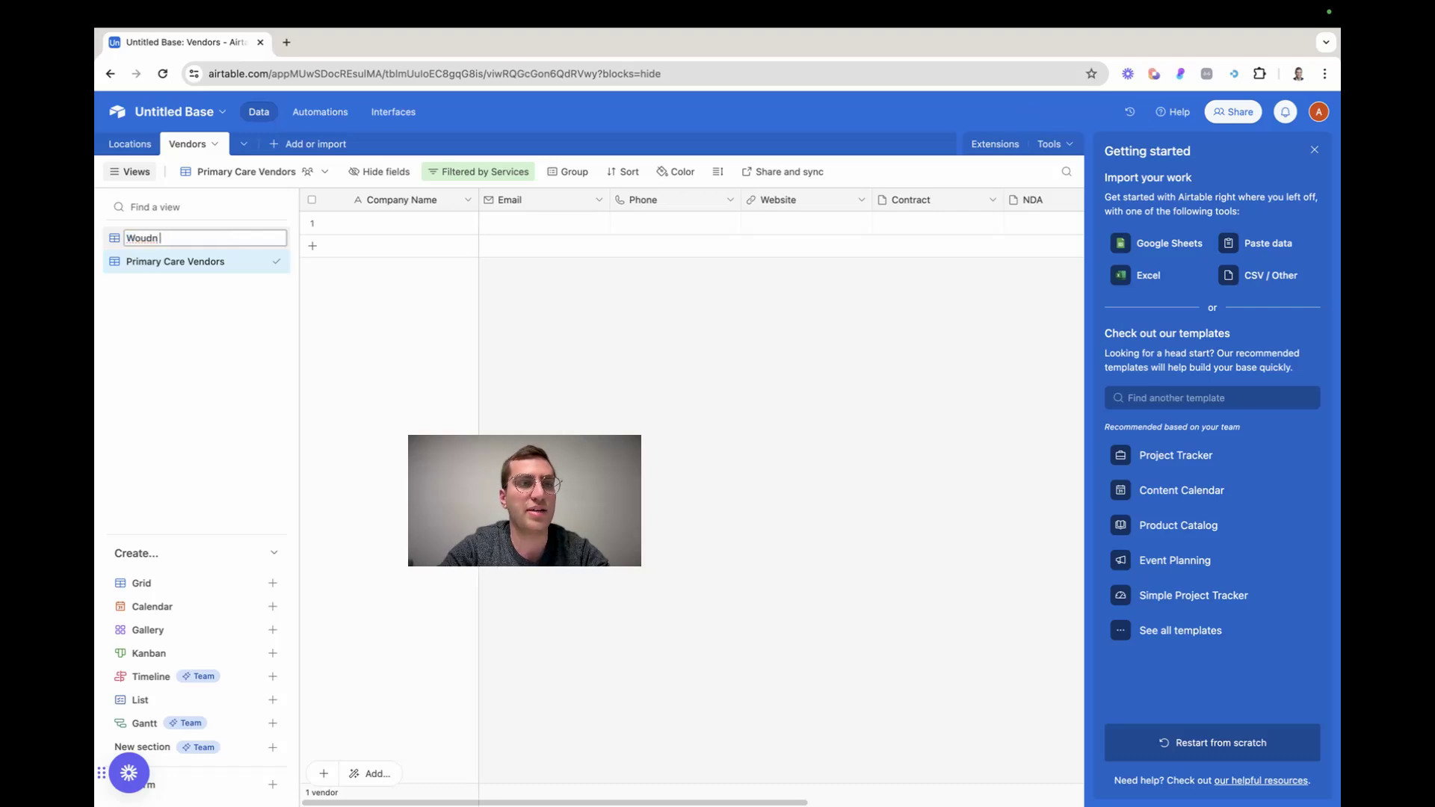
pyautogui.press('BackSpace')
pyautogui.press('BackSpace')
pyautogui.write('nd')
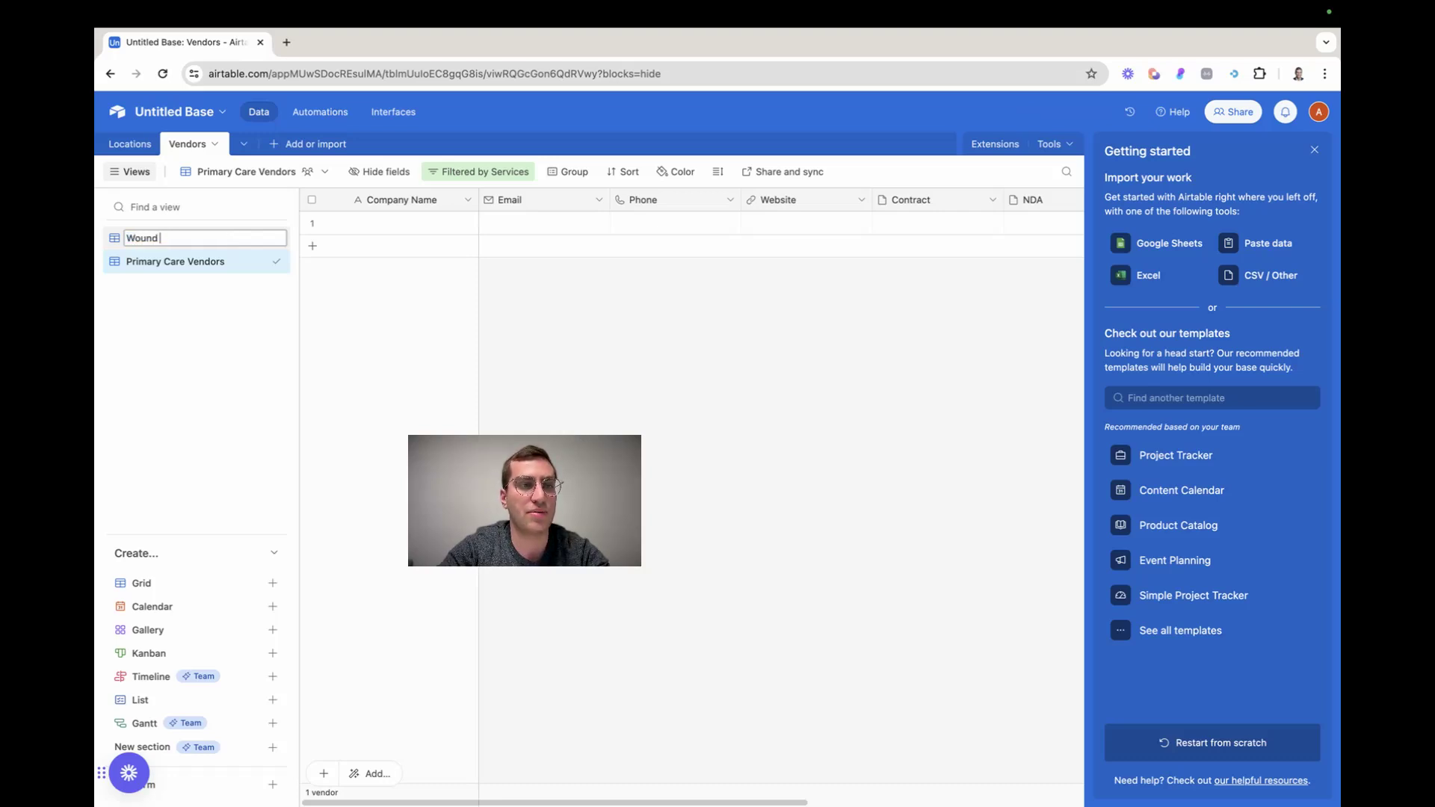
pyautogui.press('BackSpace')
pyautogui.press('BackSpace')
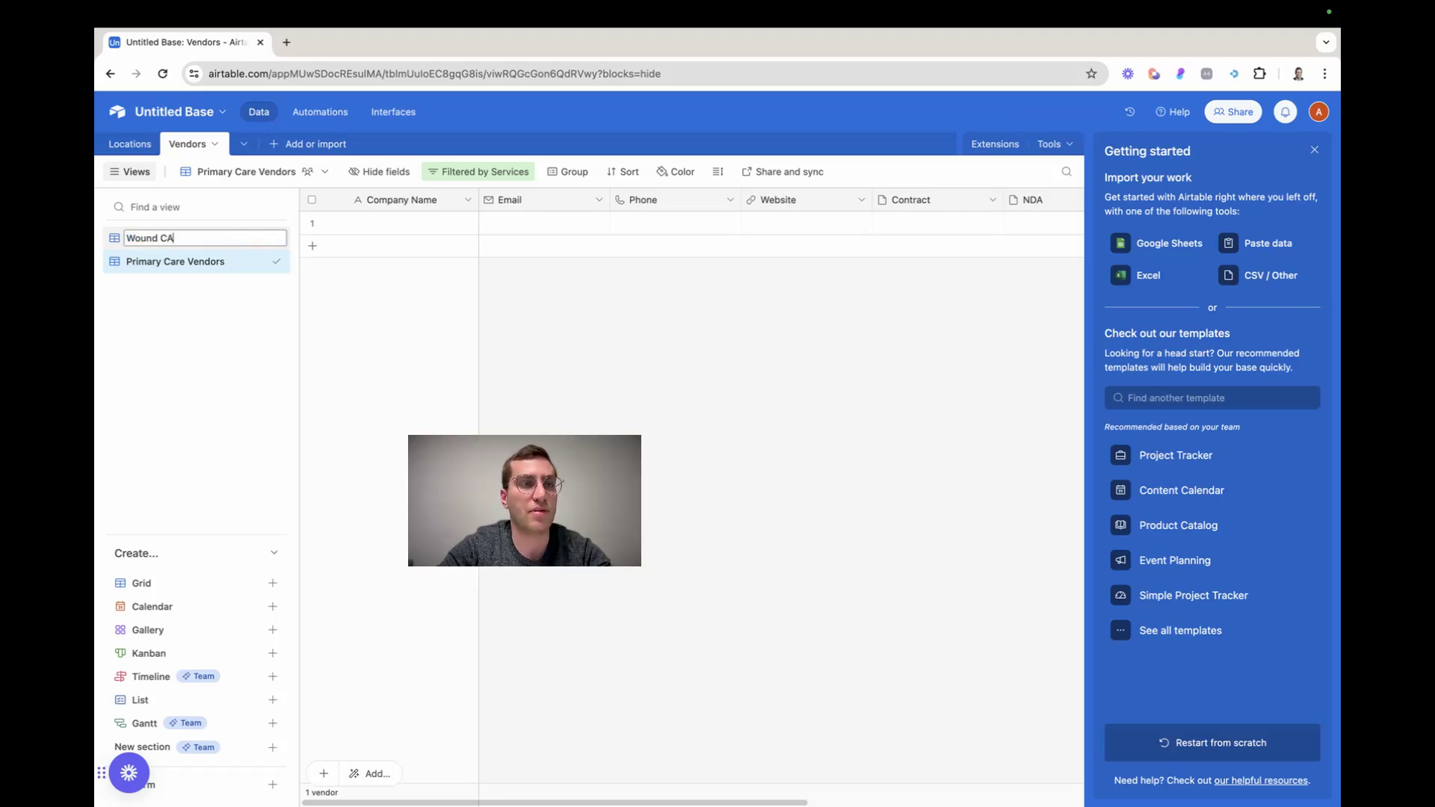
pyautogui.press('Return')
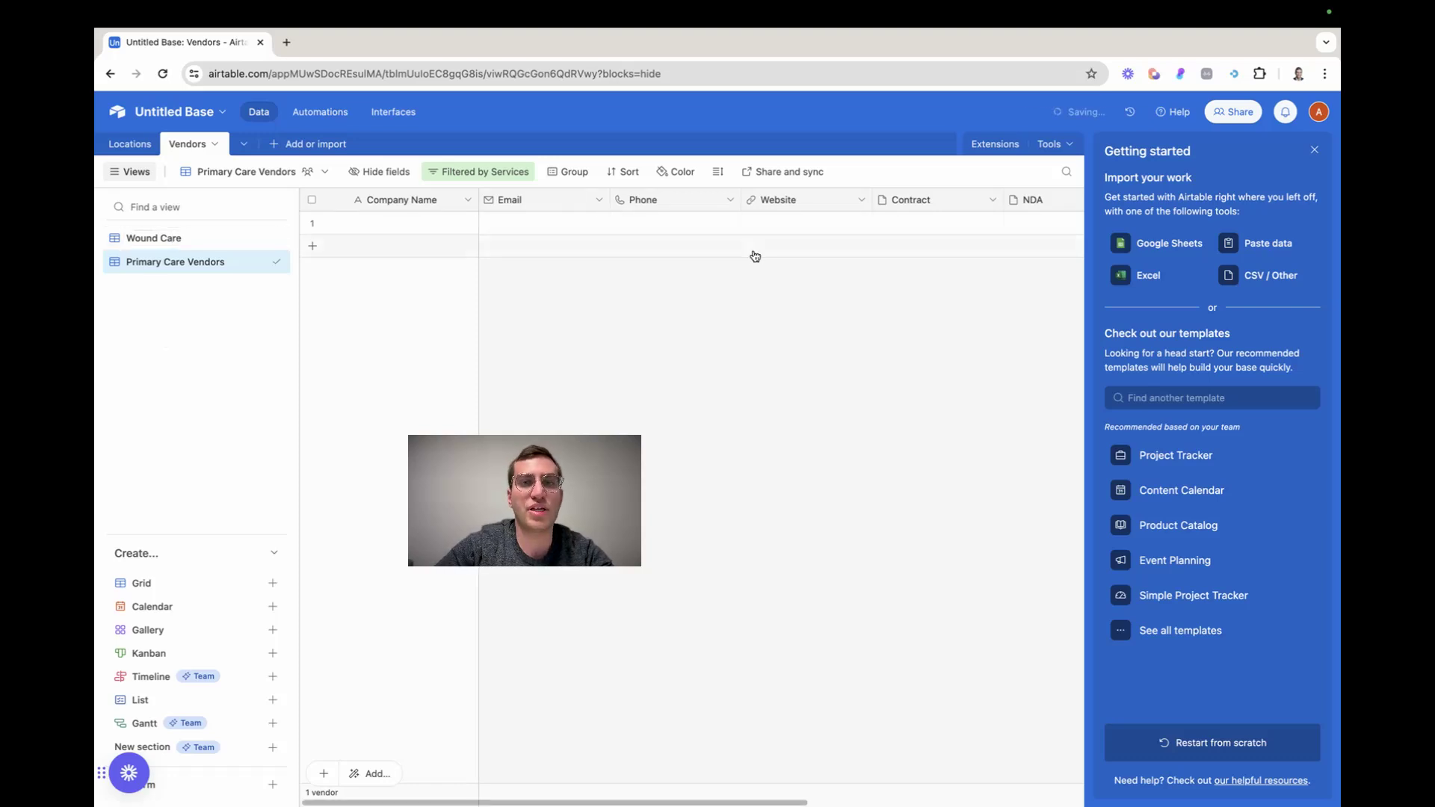
pyautogui.click(570, 172)
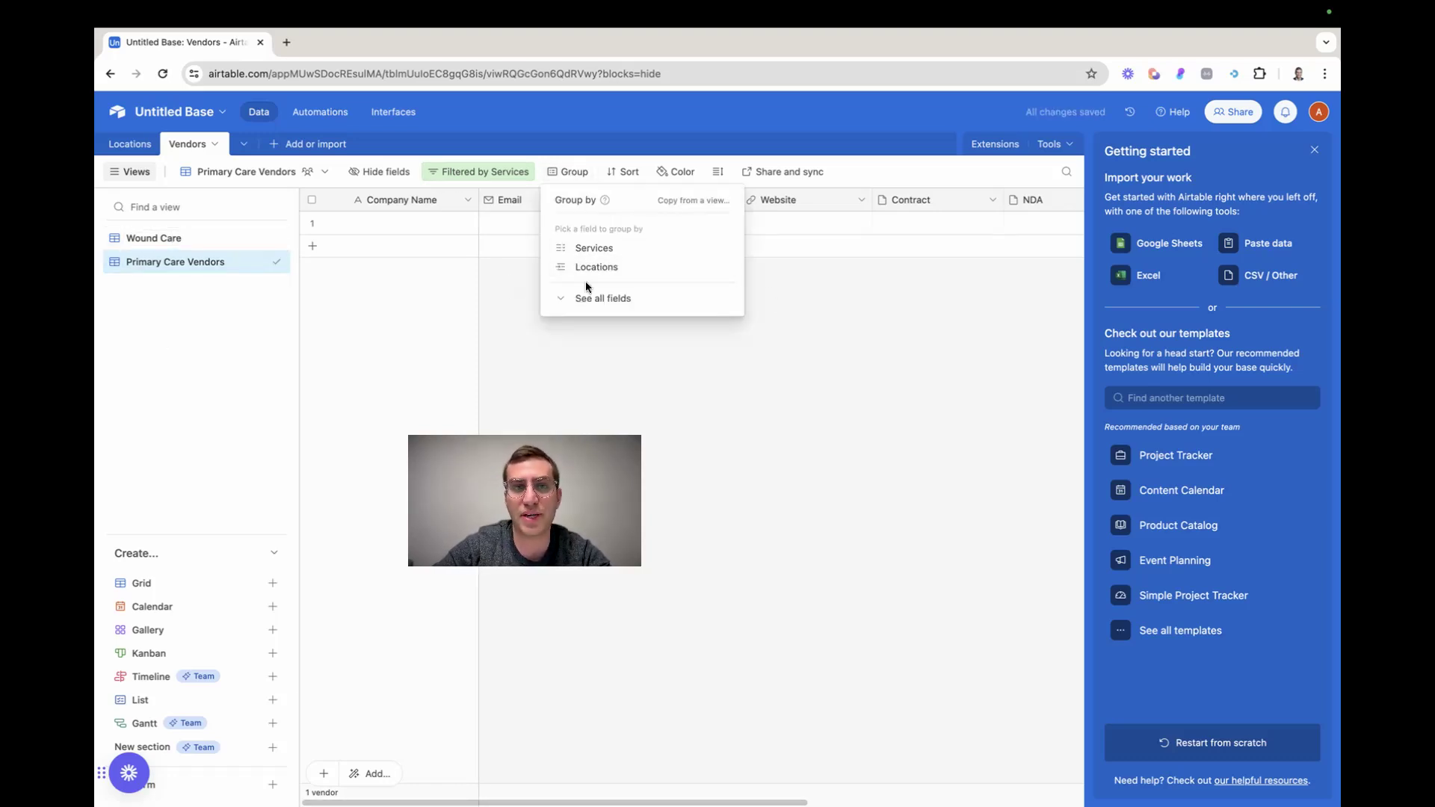
pyautogui.click(415, 290)
# Change the Primary Care Vendors view's filter condition to show vendors where NDA is empty
pyautogui.hscroll(5, 824, 223)
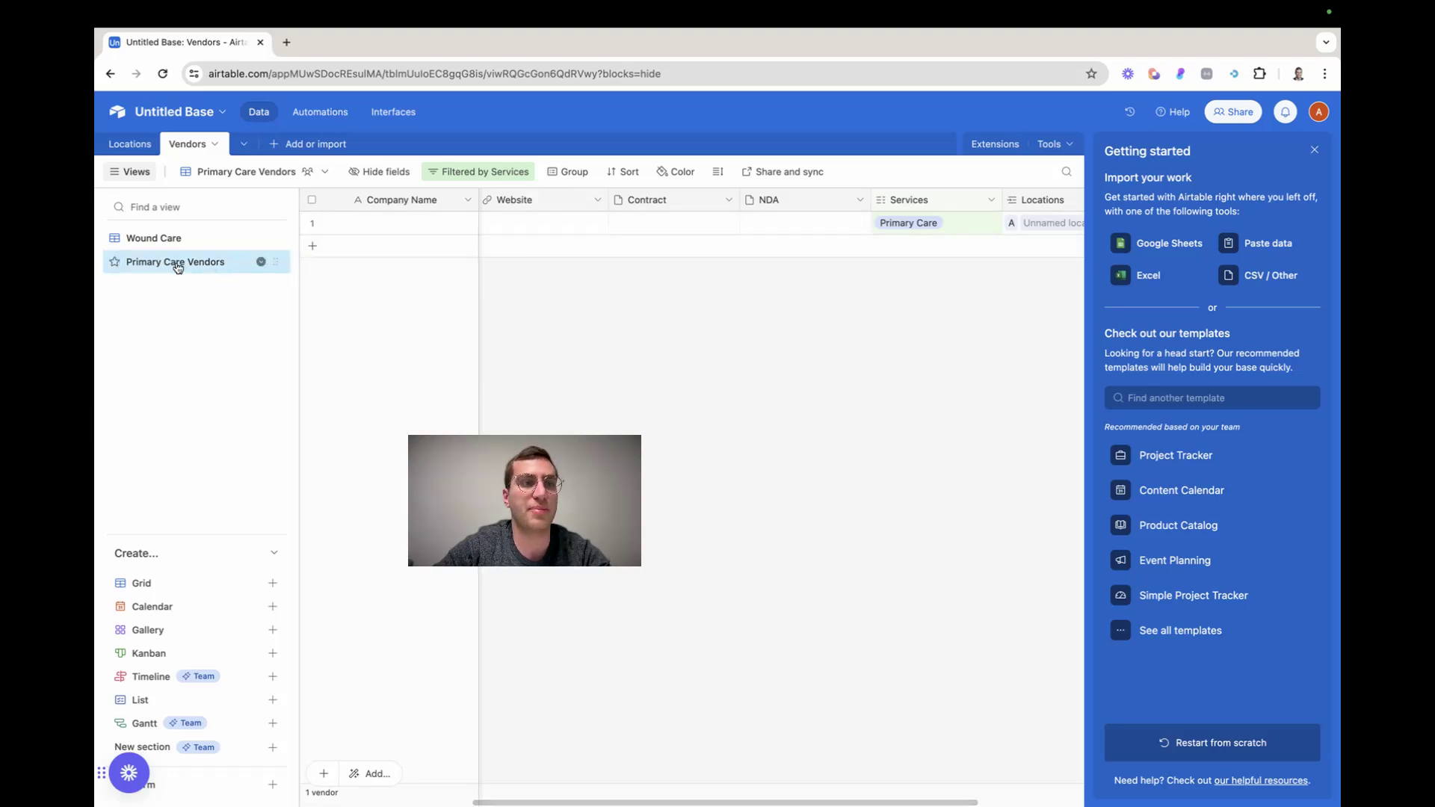
pyautogui.click(493, 172)
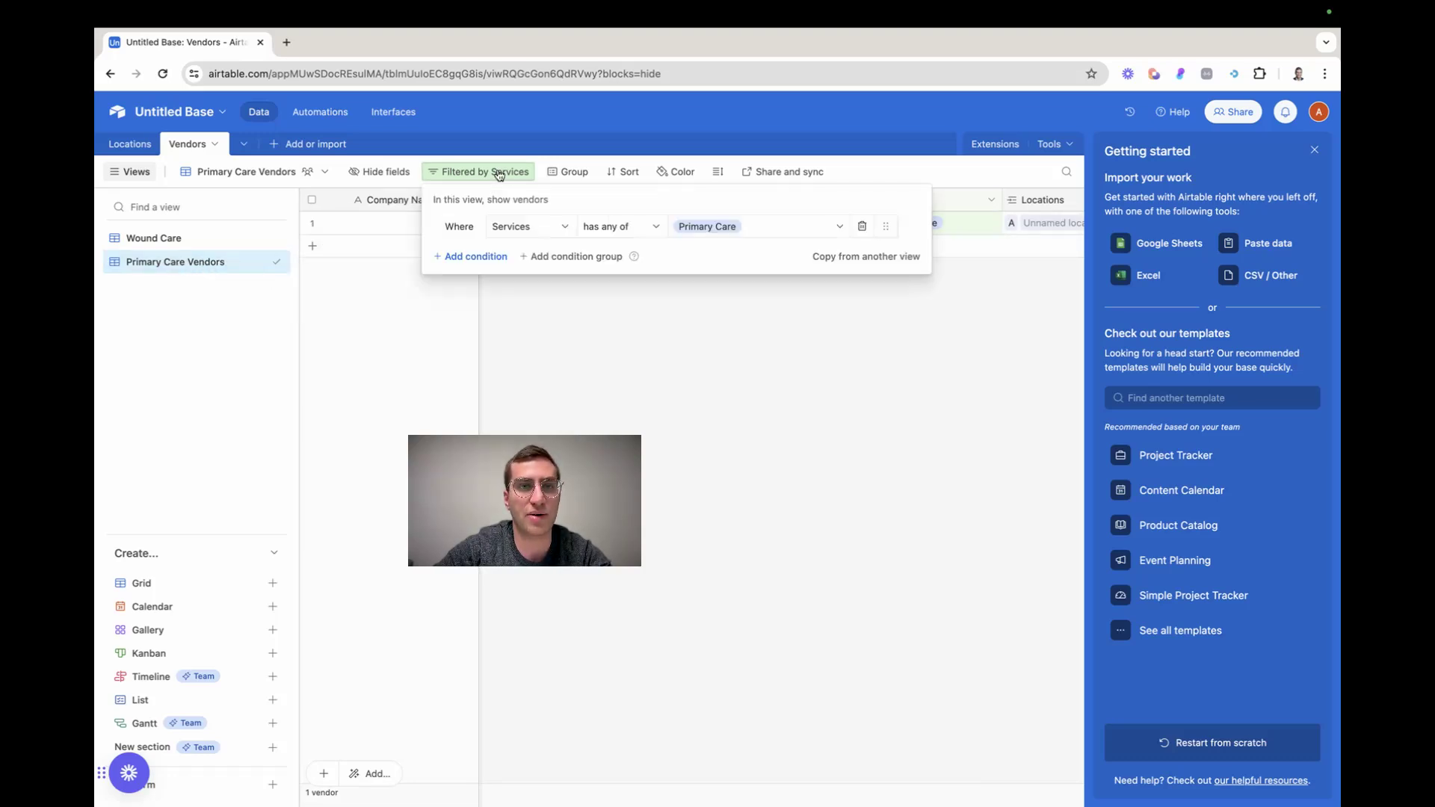
pyautogui.click(532, 226)
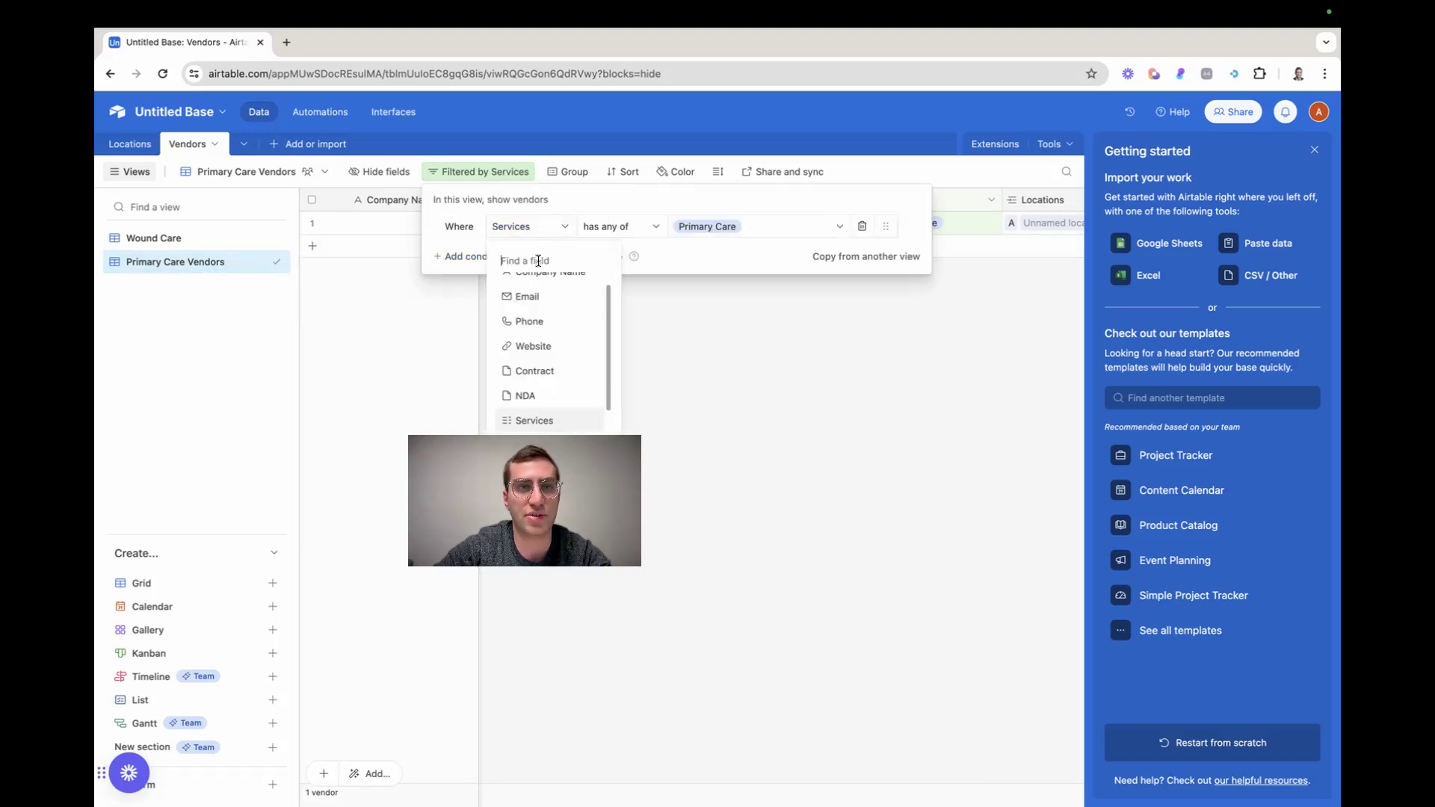
pyautogui.click(545, 404)
pyautogui.click(621, 229)
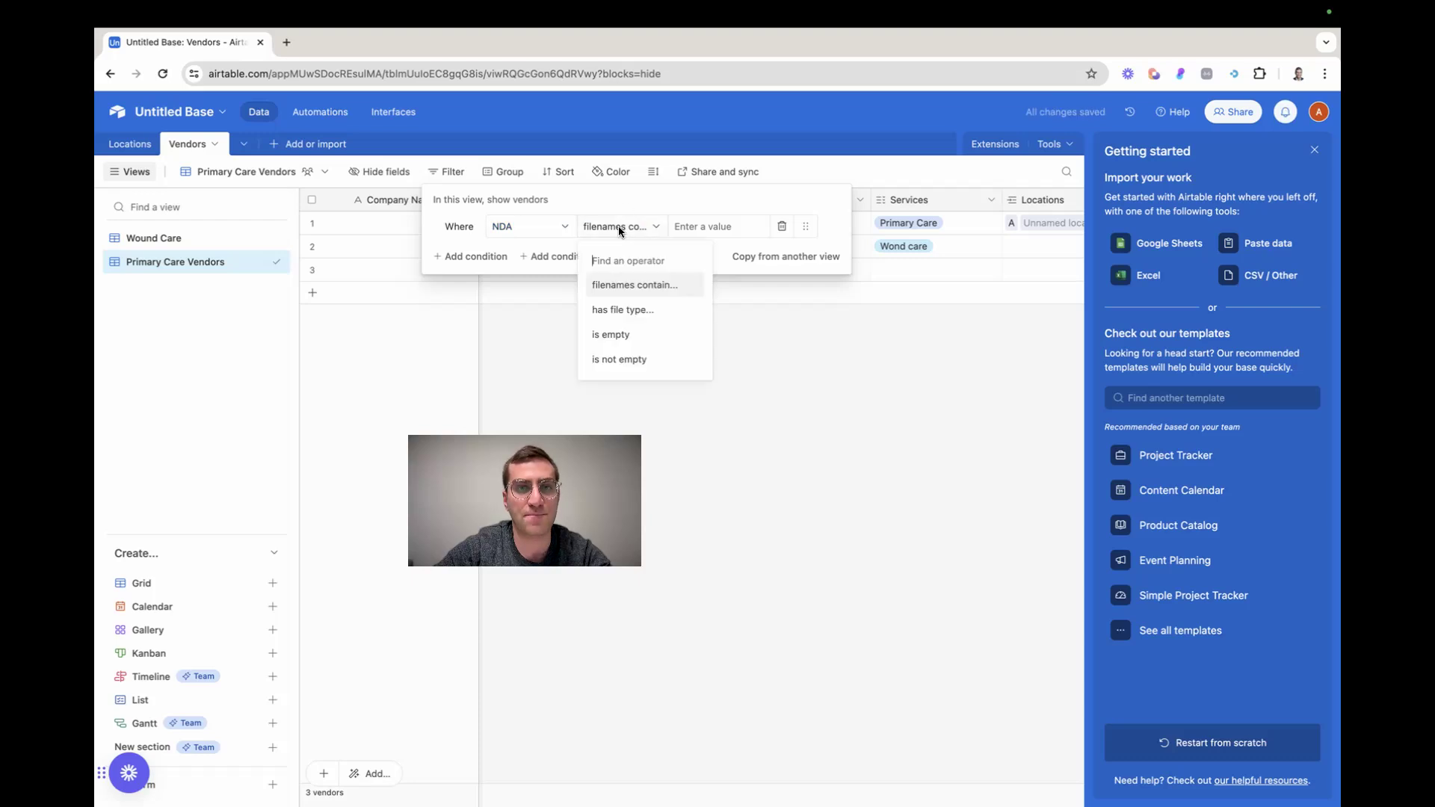
pyautogui.click(637, 331)
pyautogui.click(662, 340)
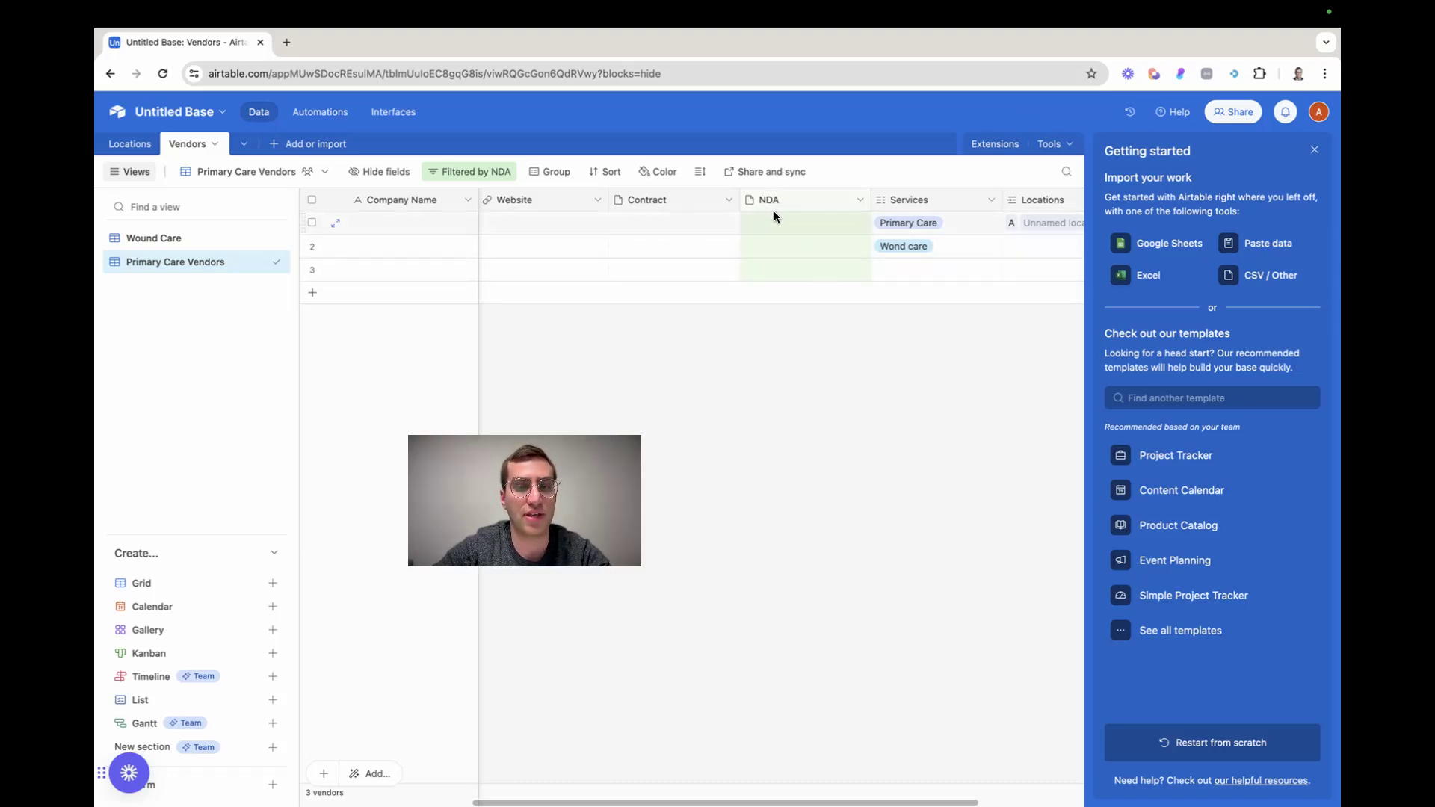
pyautogui.click(769, 272)
pyautogui.click(733, 320)
# Switch to the Wound Care view and return to the Primary Care Vendors view
pyautogui.click(213, 238)
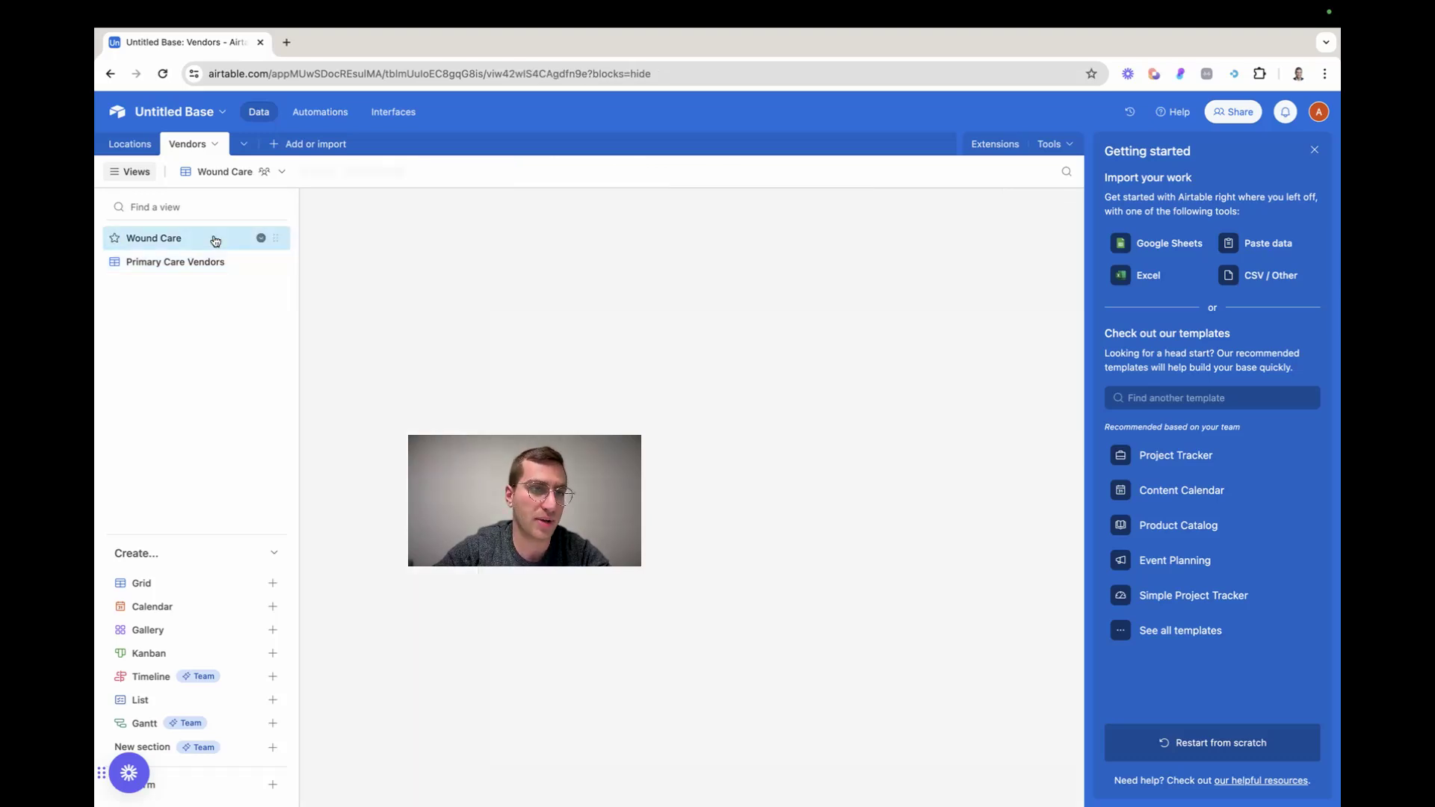
pyautogui.click(166, 260)
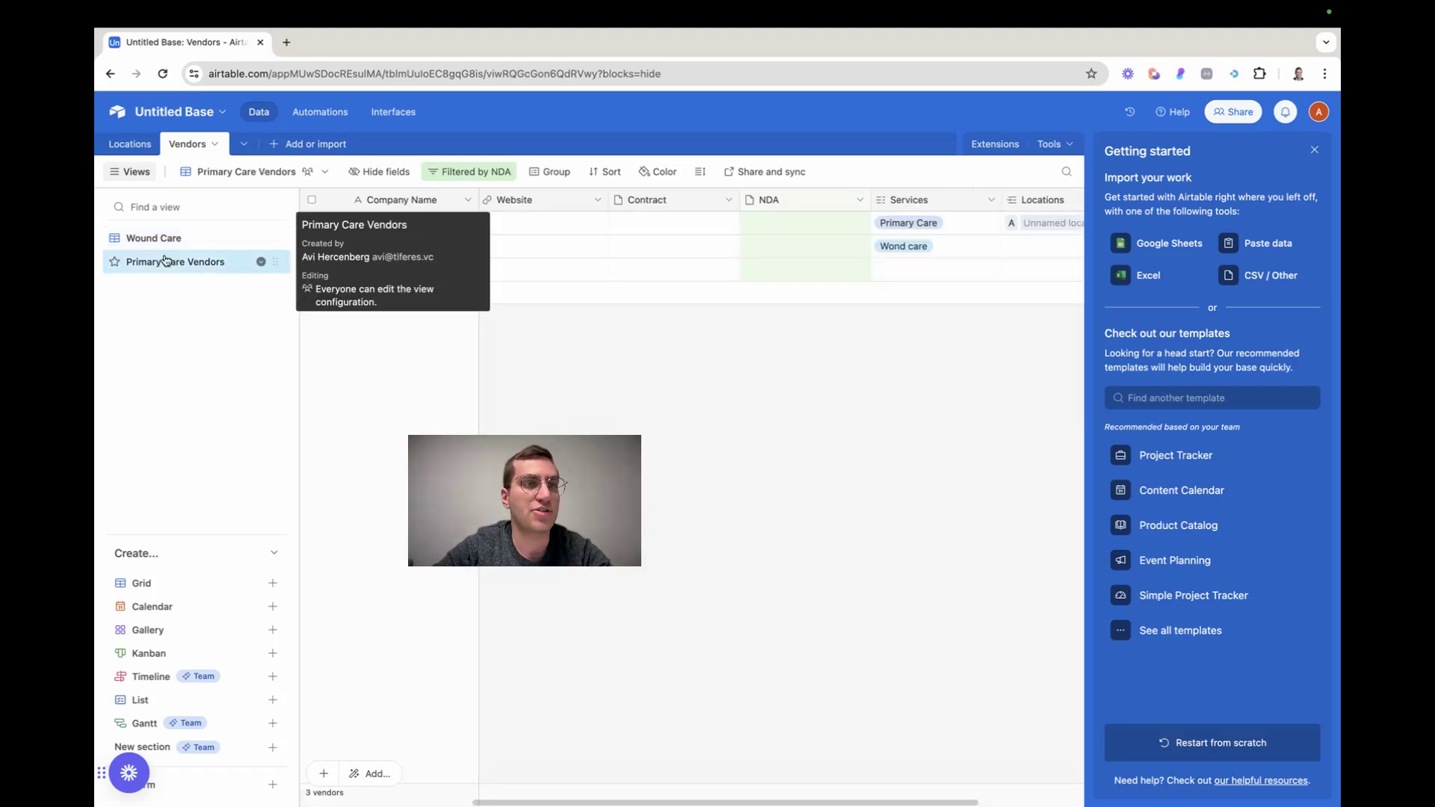
# In the Locations table, replace location A's phone number with "hjkl"
pyautogui.click(133, 143)
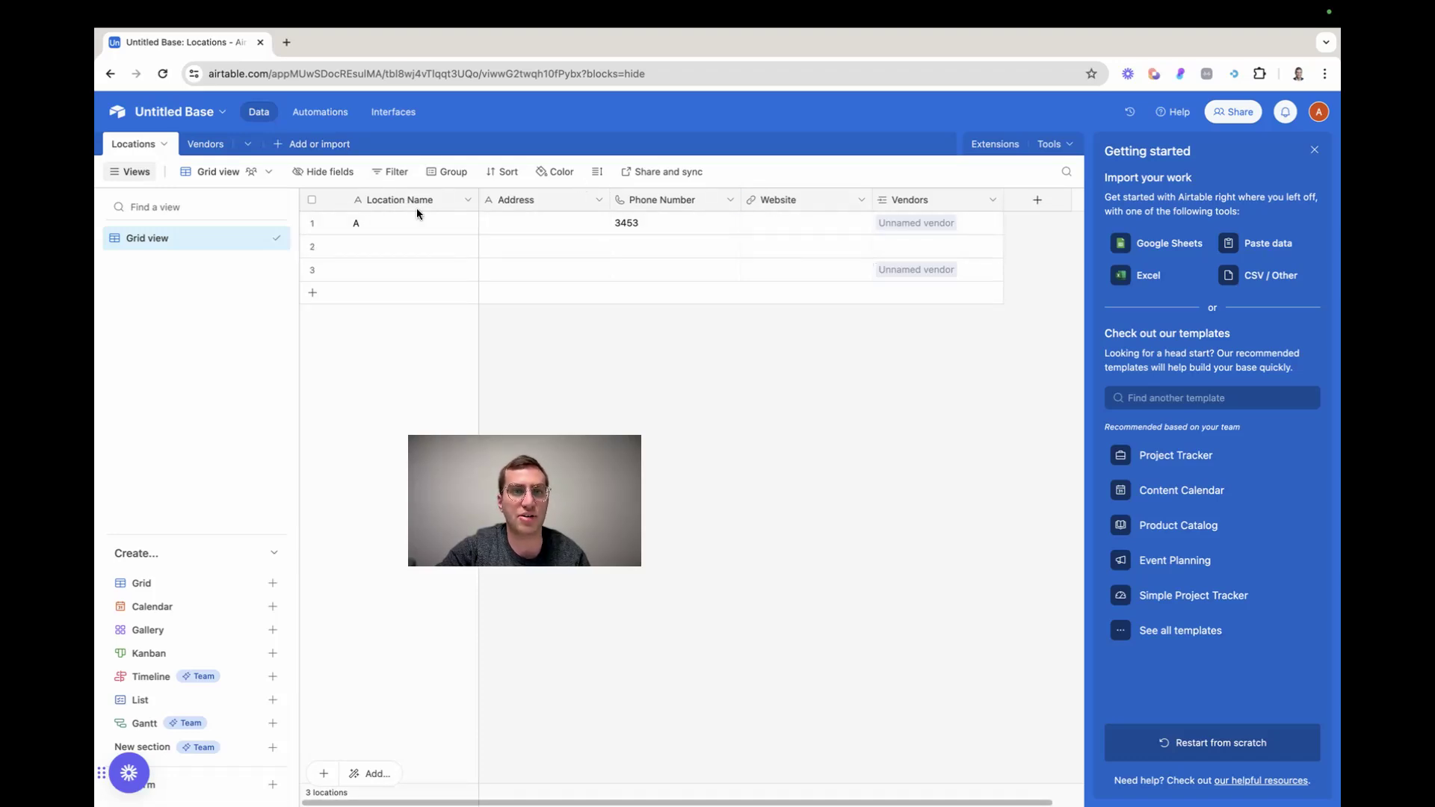
pyautogui.click(667, 224)
pyautogui.doubleClick(667, 224)
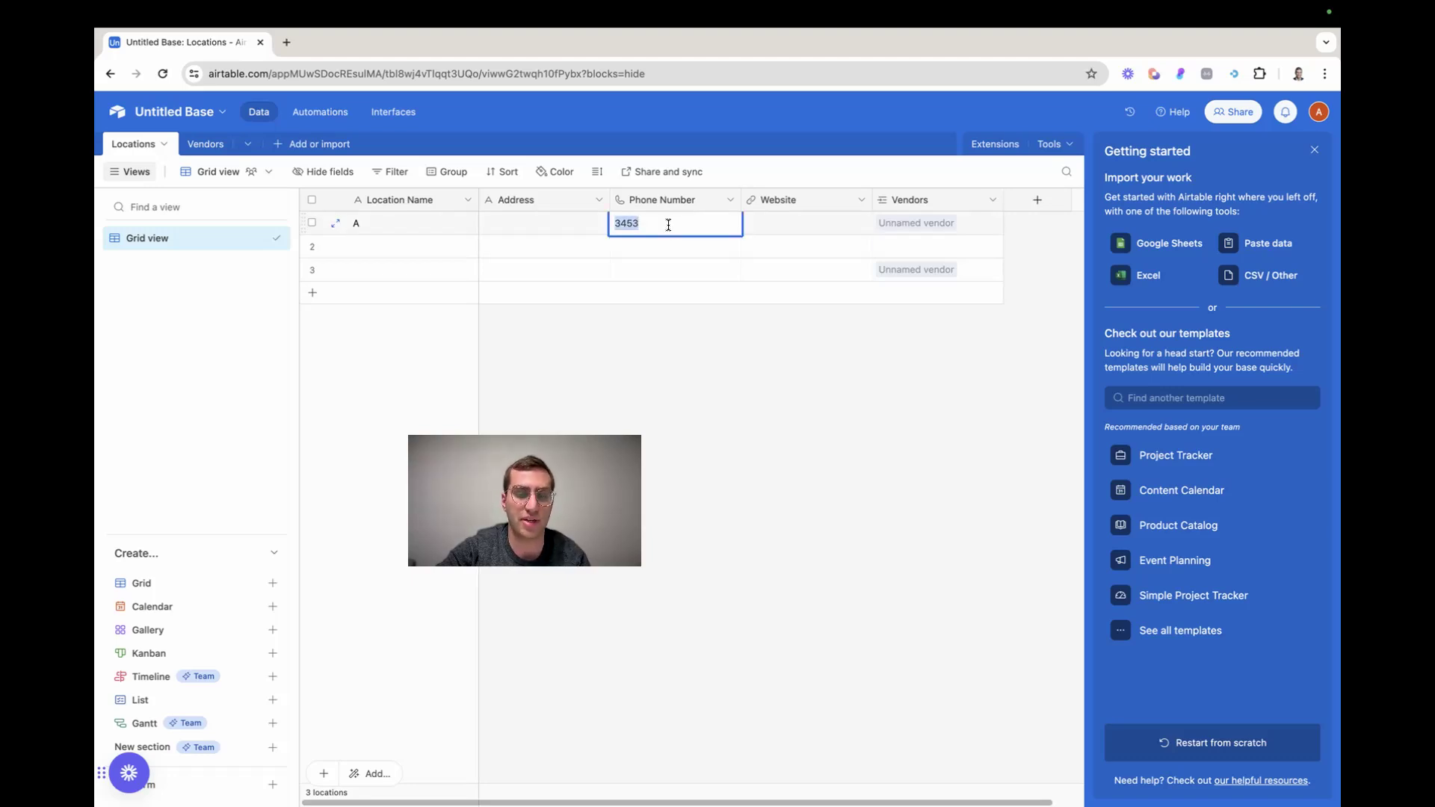
pyautogui.click(672, 275)
pyautogui.click(656, 222)
pyautogui.click(656, 221)
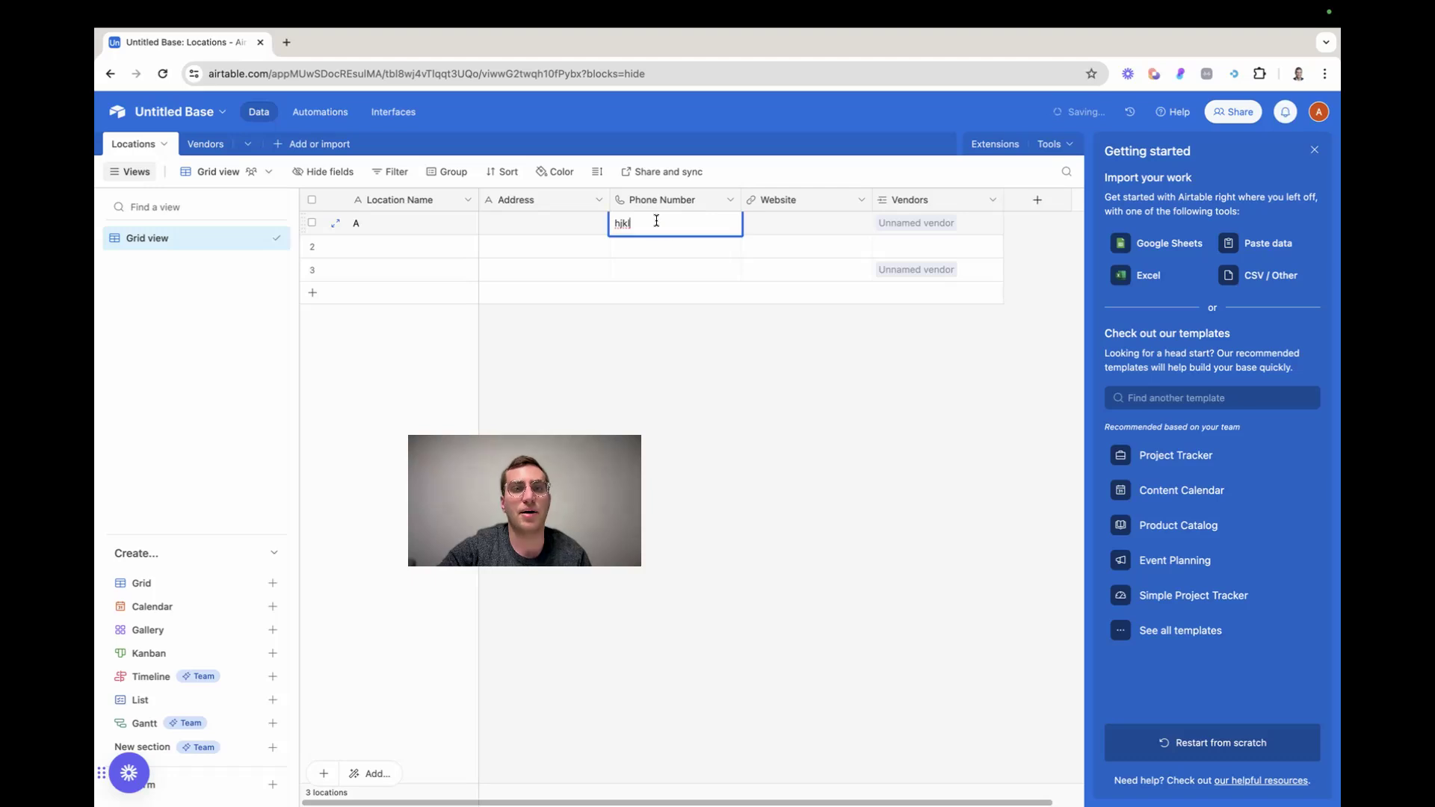
pyautogui.click(644, 199)
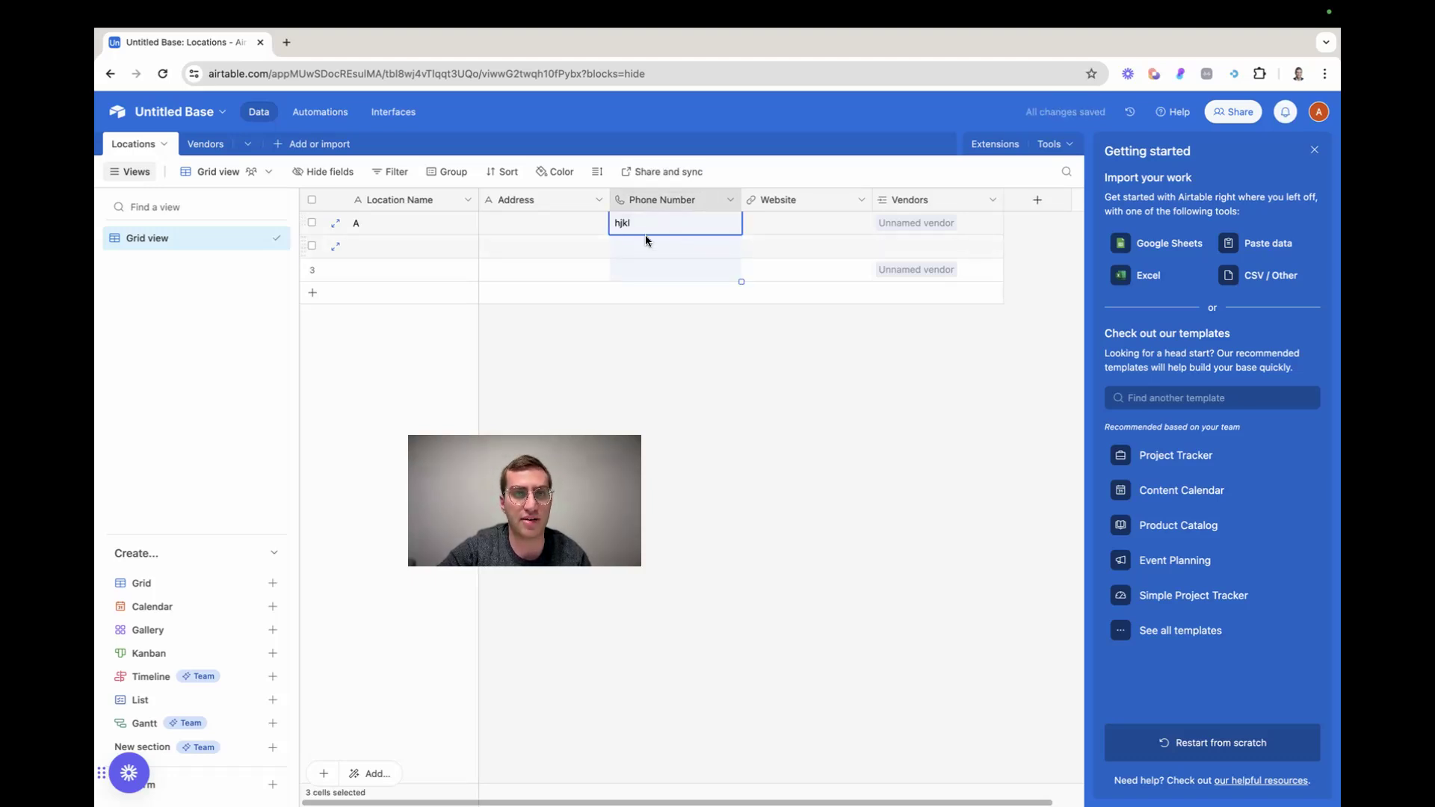
# Clear the Phone Number cell of location A
pyautogui.doubleClick(630, 221)
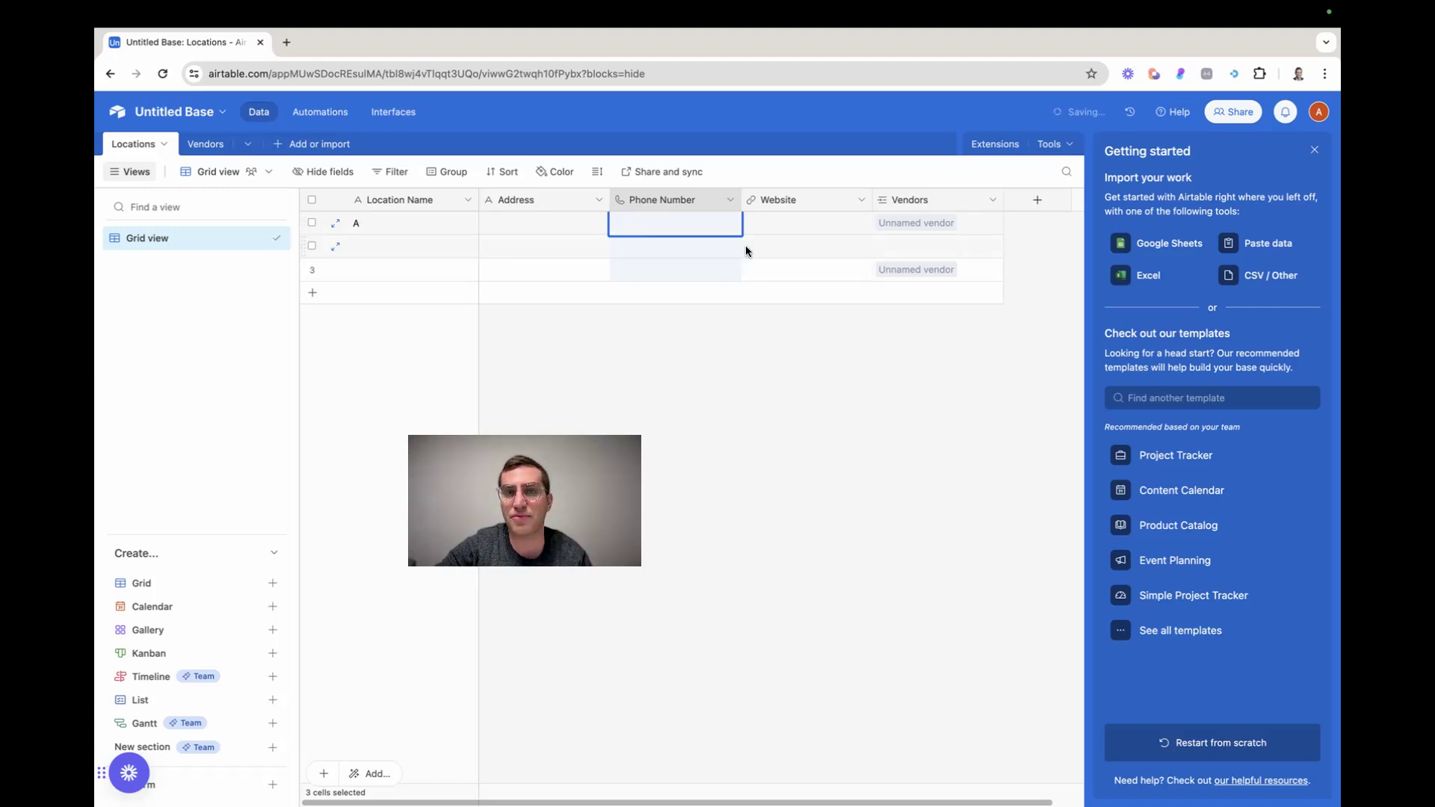
pyautogui.click(783, 227)
pyautogui.click(784, 225)
pyautogui.click(761, 351)
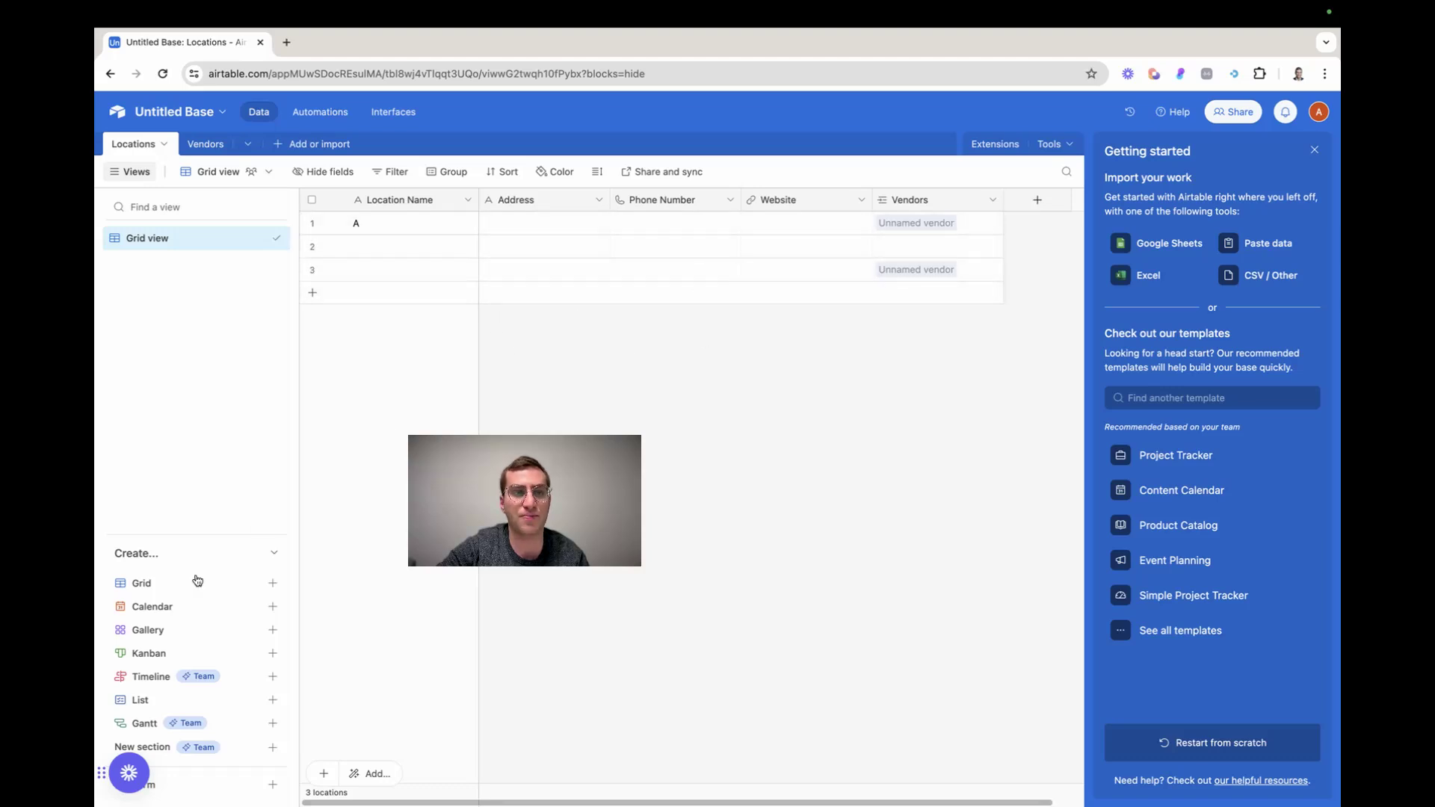
# Add a Date field with the Local date format to the Locations table, keeping the default field name
pyautogui.moveTo(166, 619)
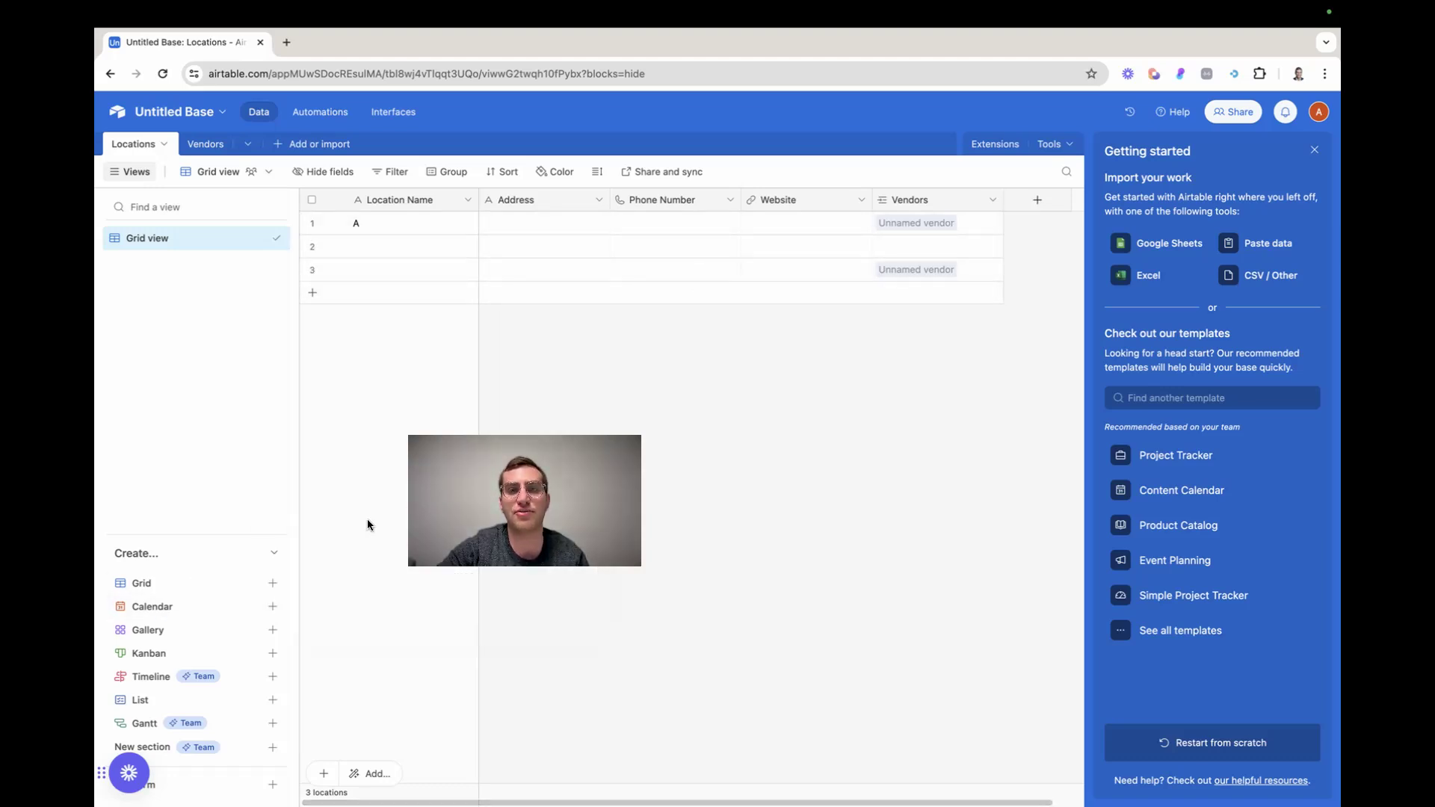
pyautogui.click(1048, 199)
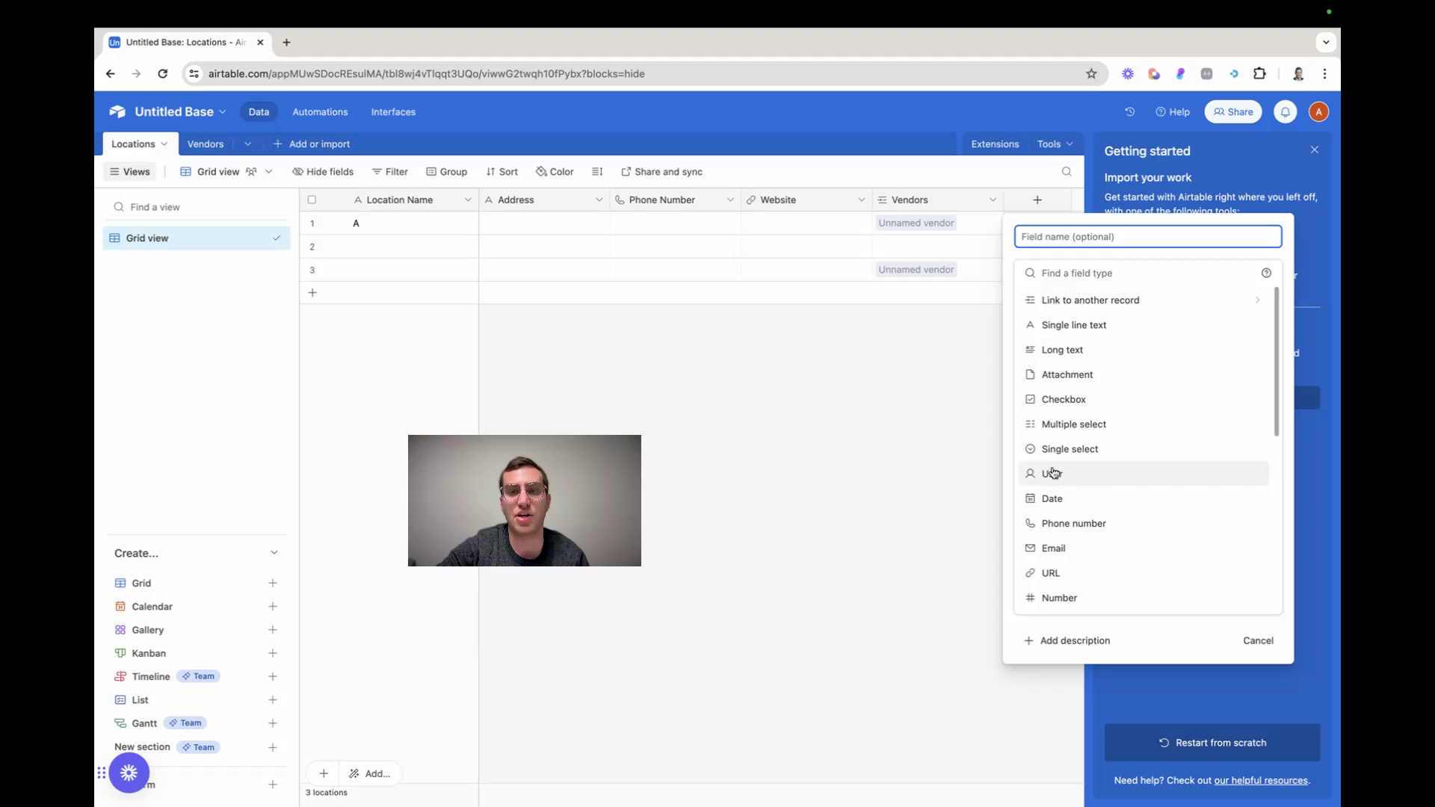
pyautogui.click(1056, 497)
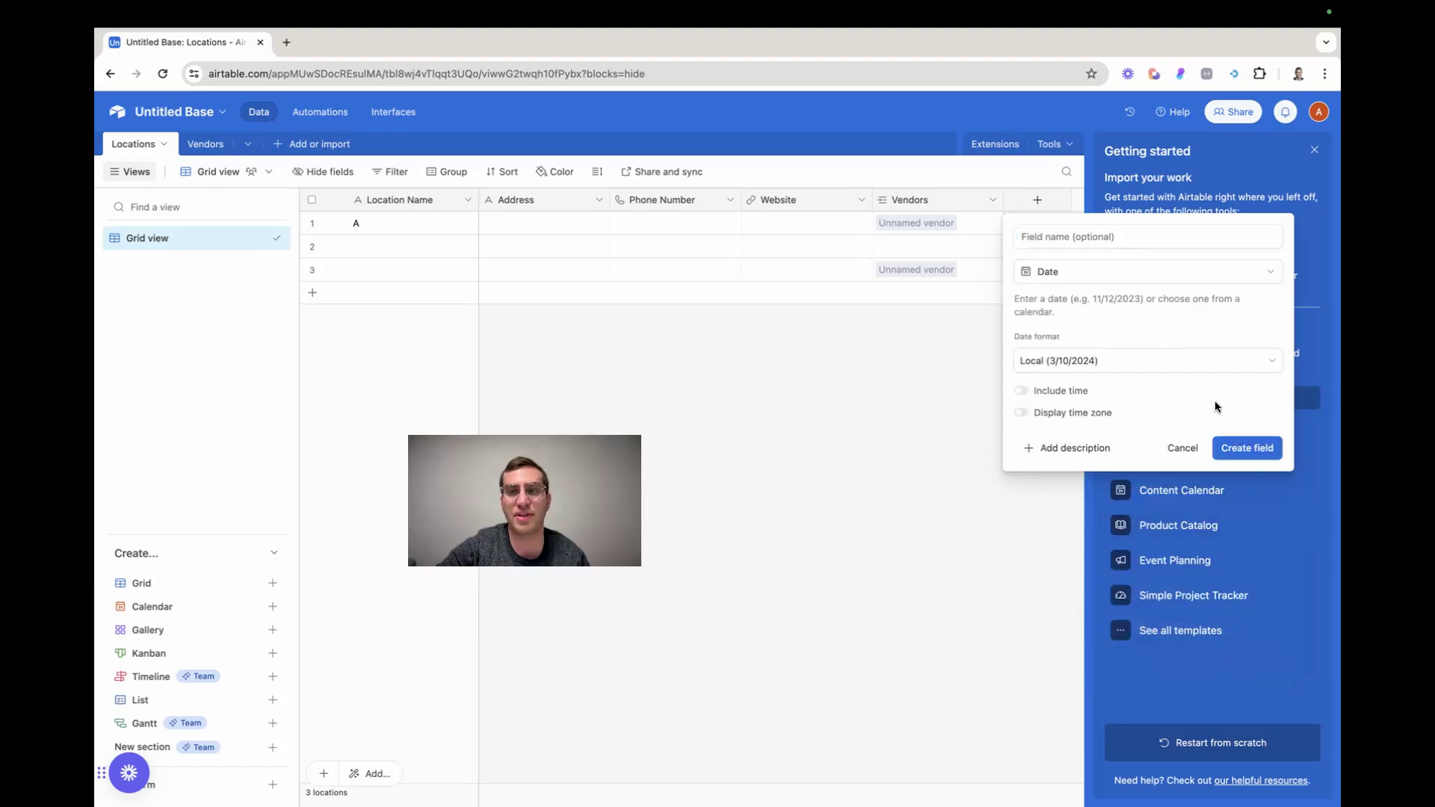
pyautogui.click(1239, 447)
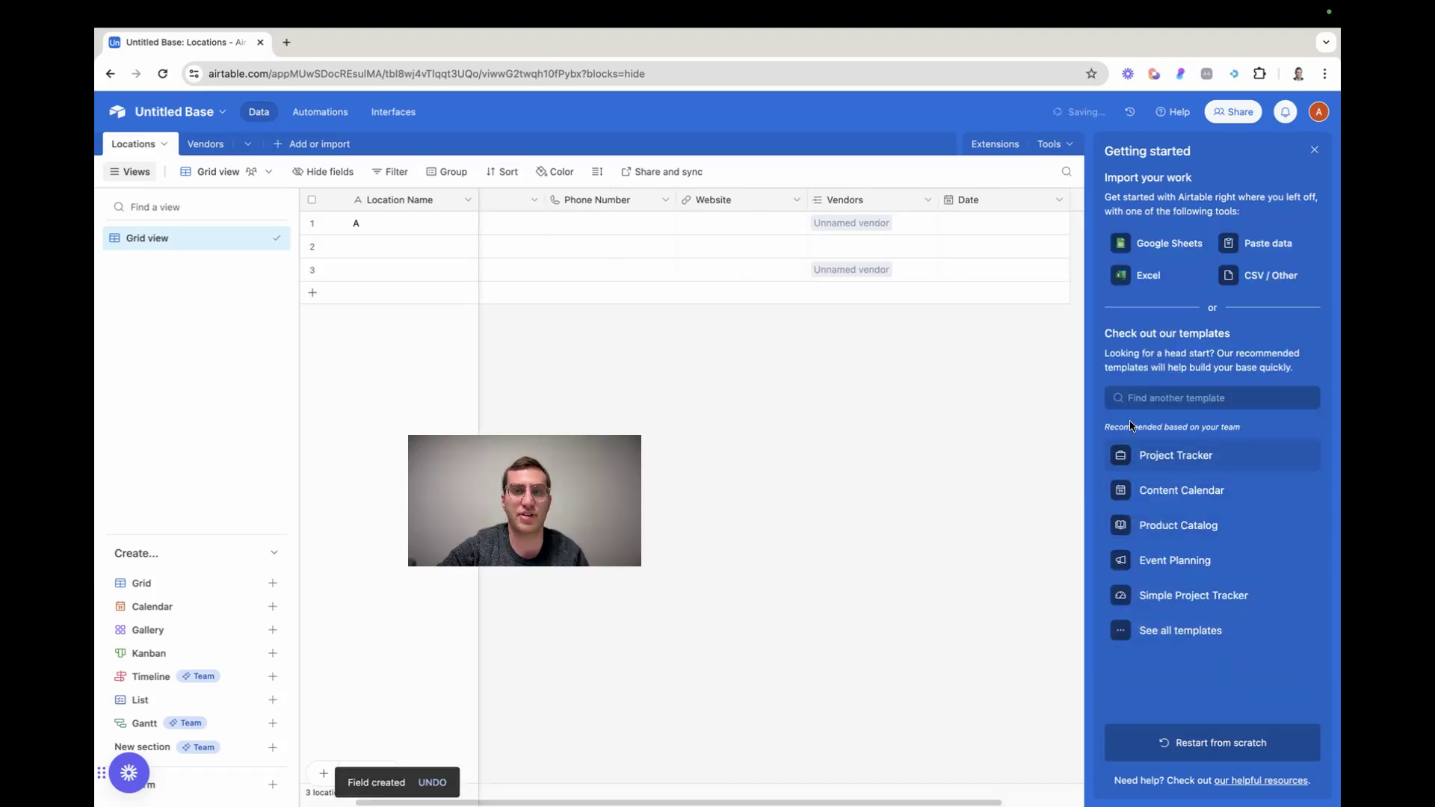
# Set the Date of the first location to 3/12/2024 and of the second location to 3/21/2024
pyautogui.click(986, 227)
pyautogui.click(1006, 331)
pyautogui.click(976, 248)
pyautogui.click(976, 248)
pyautogui.click(1053, 374)
pyautogui.click(974, 273)
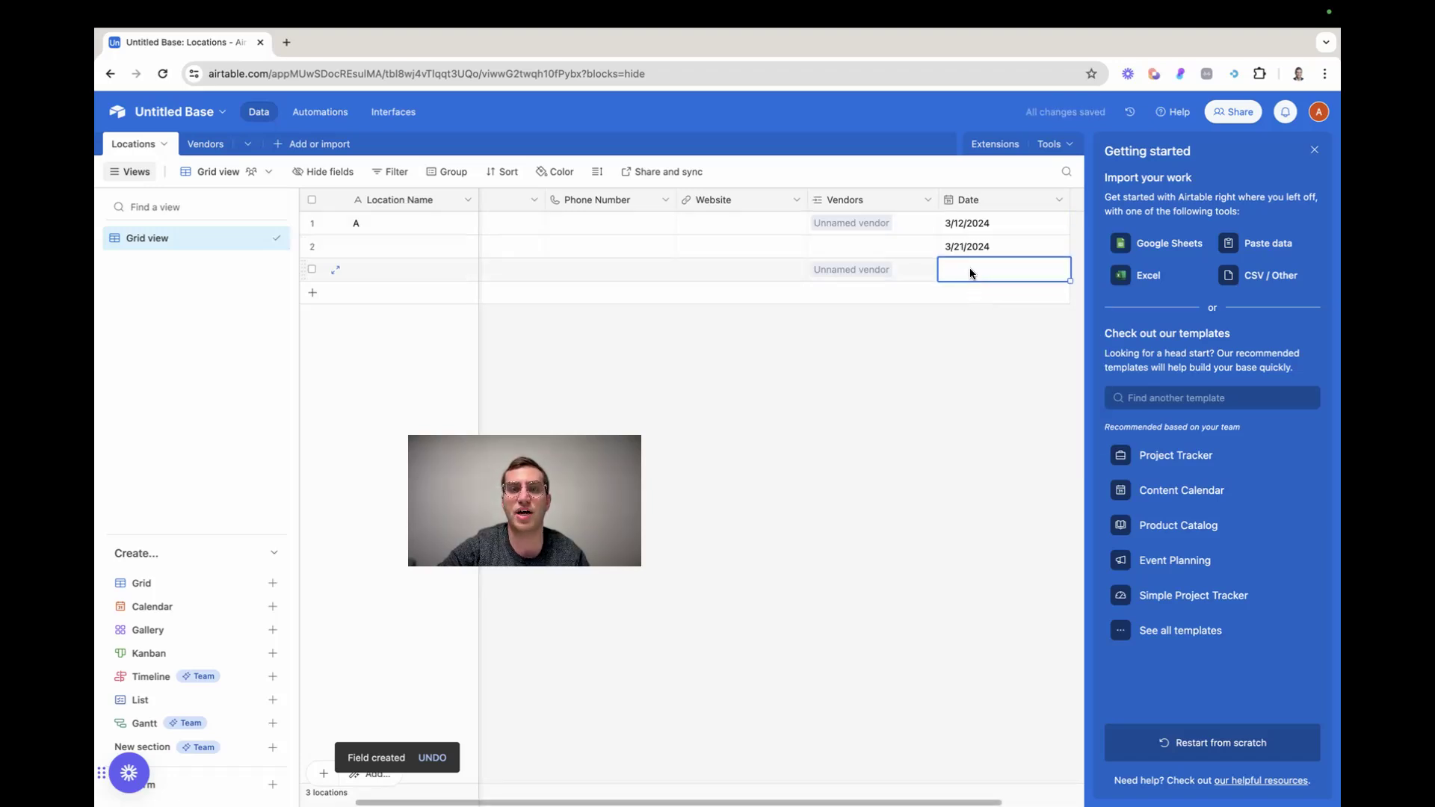
# Create a collaborative Calendar view of the Locations table based on the Date field
pyautogui.click(199, 600)
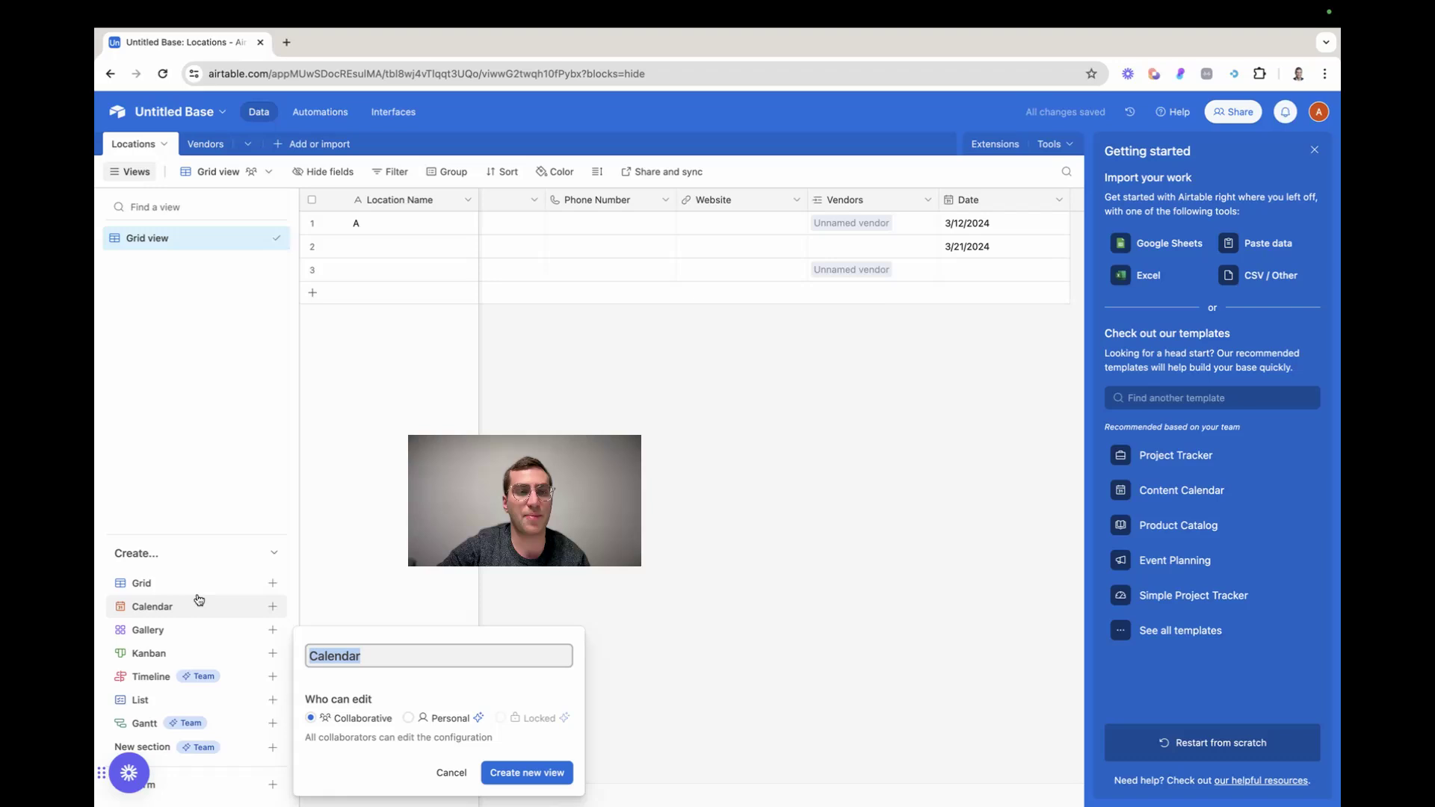
pyautogui.click(504, 773)
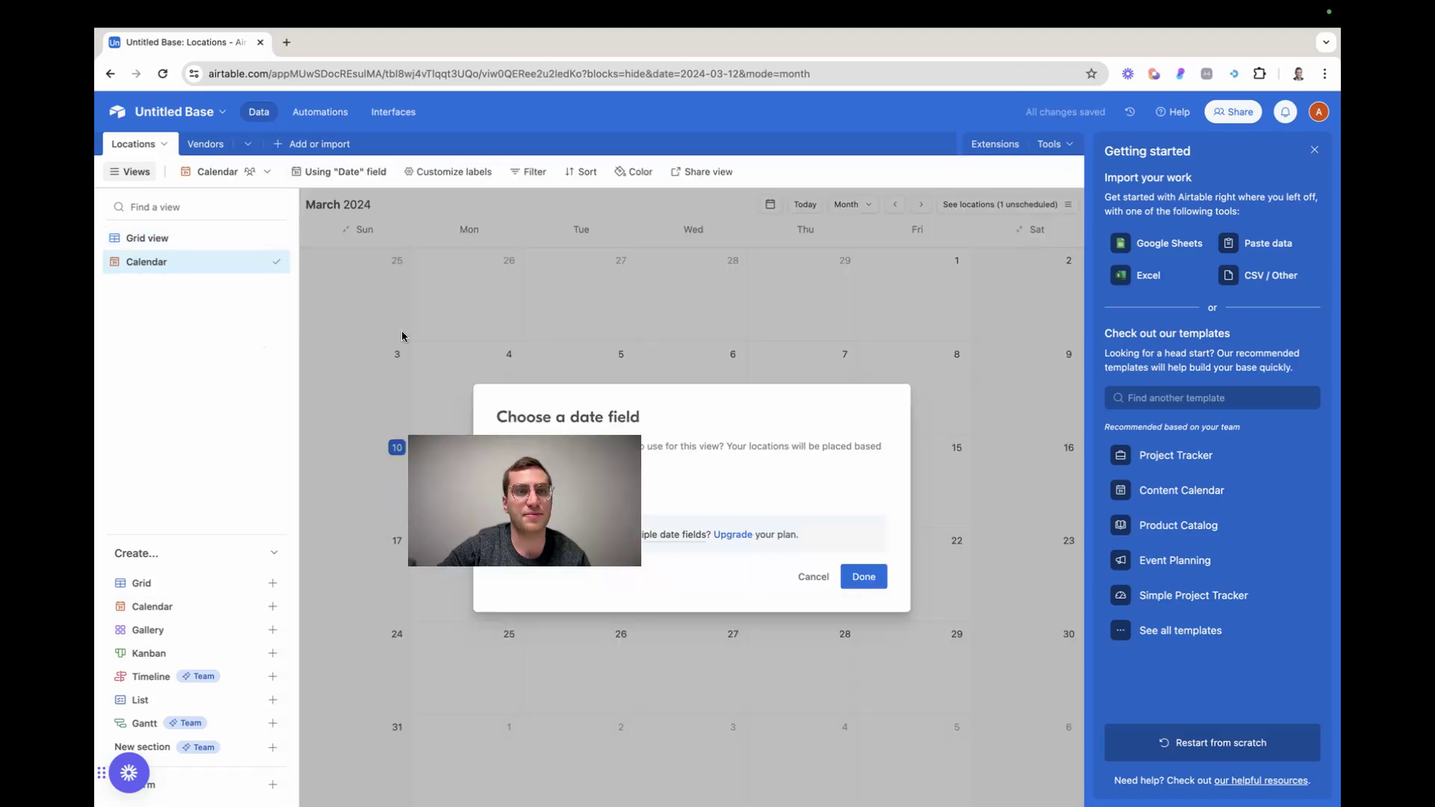
pyautogui.click(866, 580)
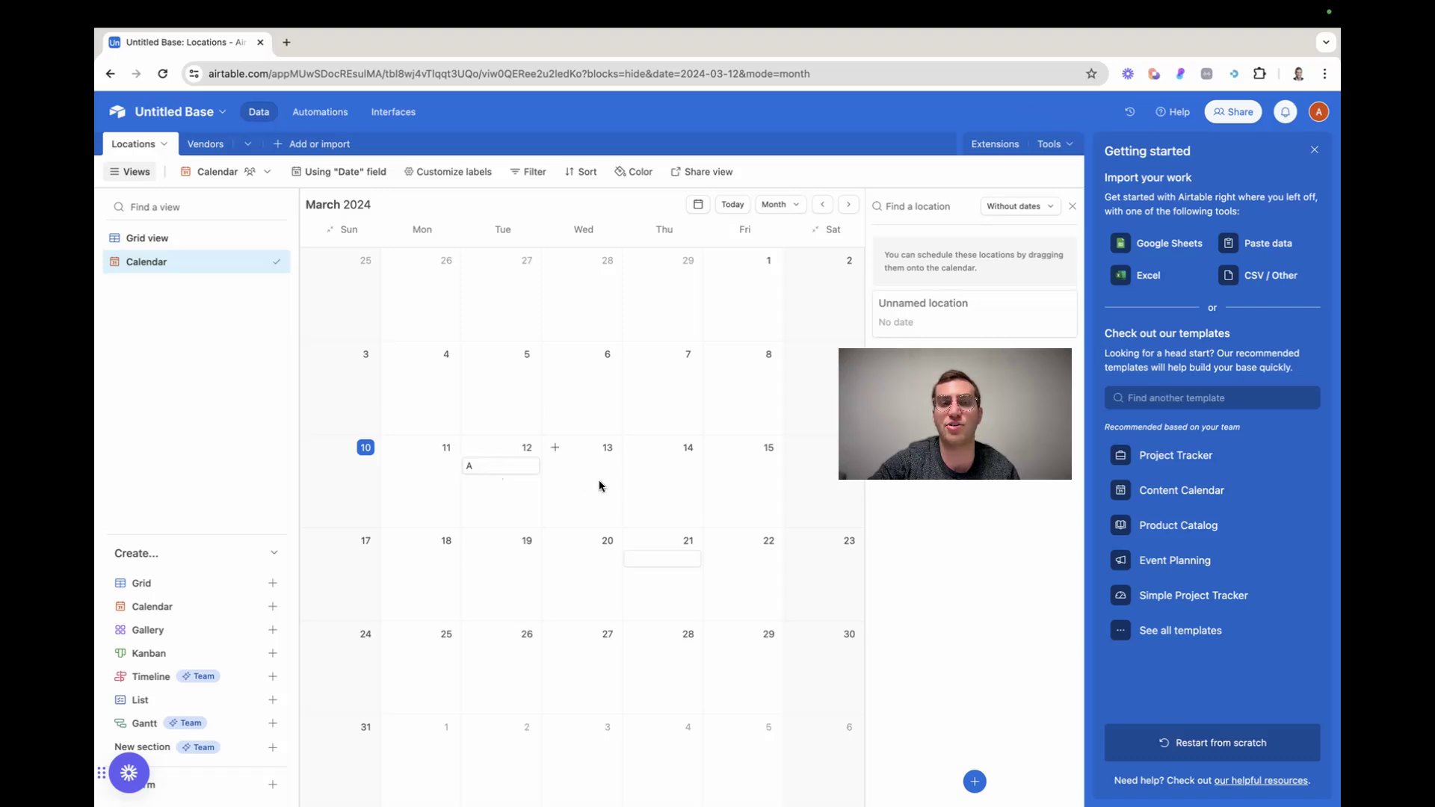
# Add a location named "fkhj," on March 13, 2024 in the Calendar view
pyautogui.click(555, 447)
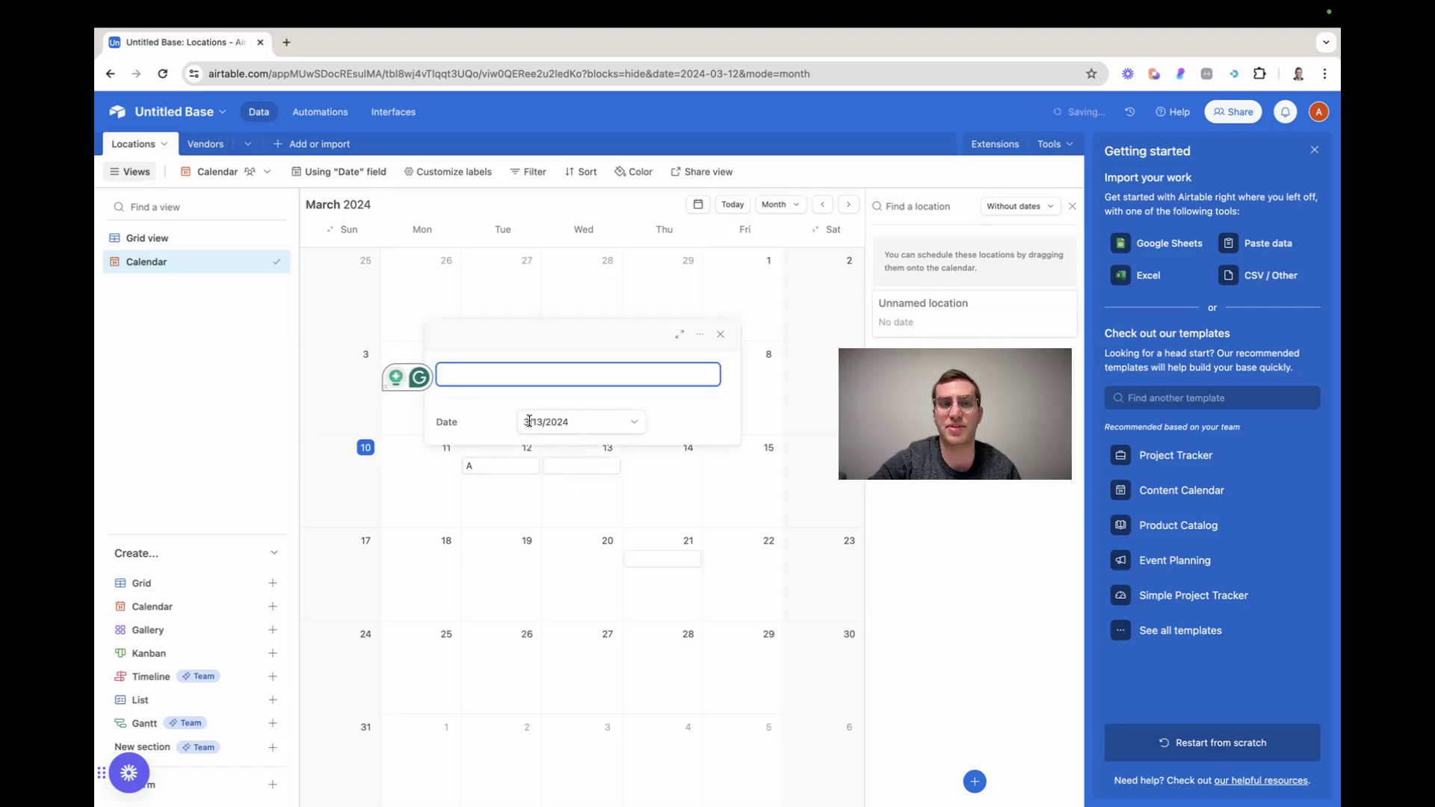
pyautogui.write('fkhj,')
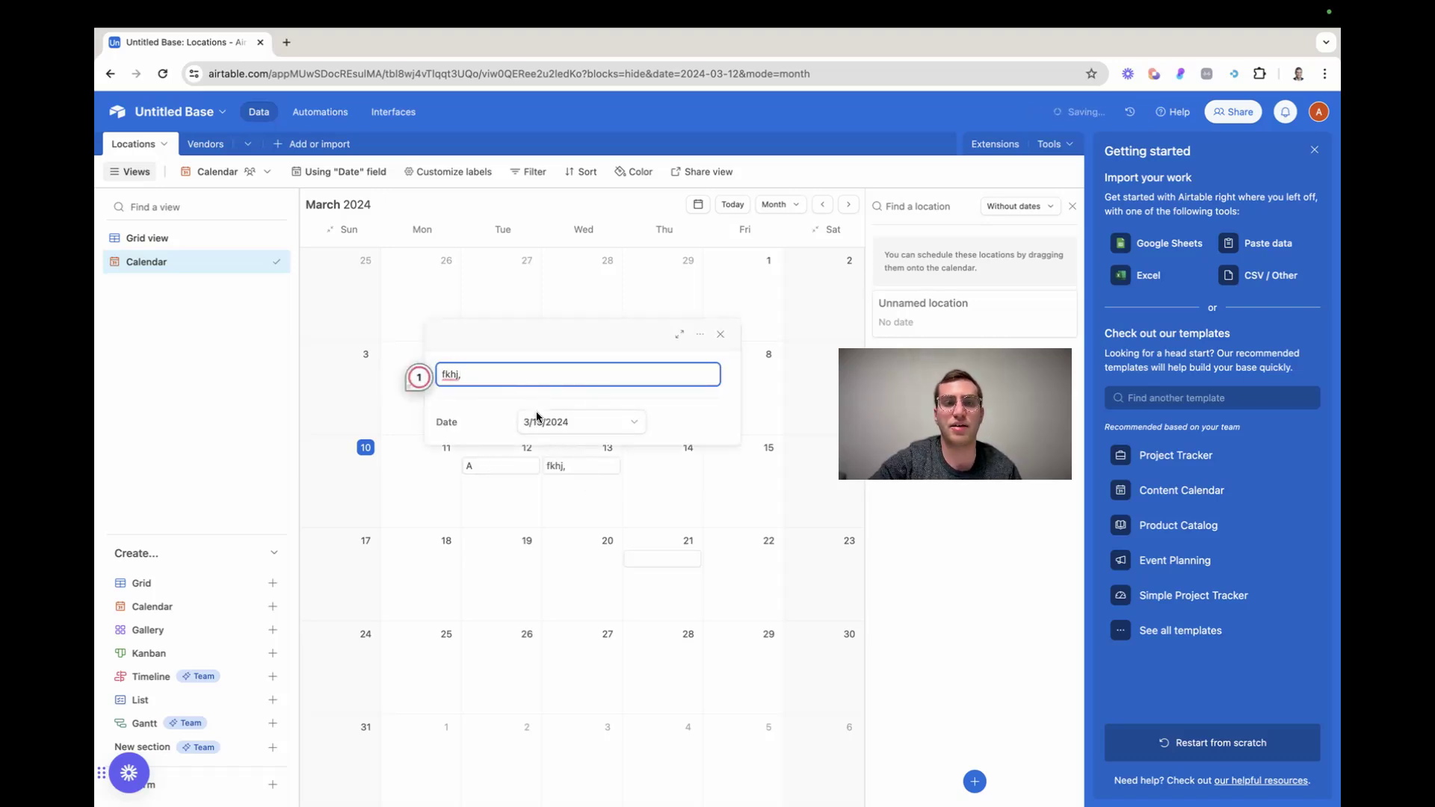
pyautogui.click(686, 516)
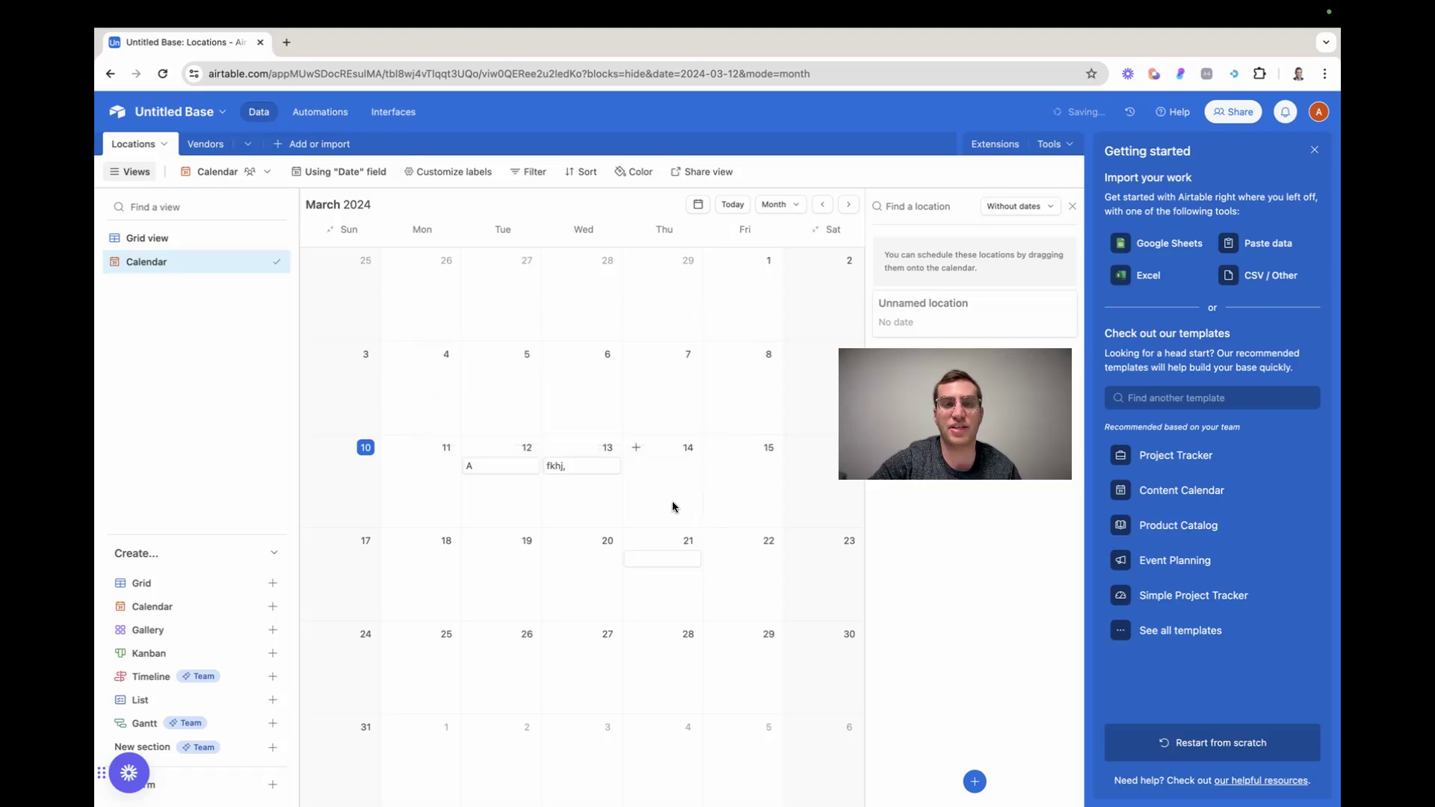
# Examine the "fkhj," record's expanded fields, then check its row in the Grid view and return to the Calendar view
pyautogui.click(567, 468)
pyautogui.click(476, 432)
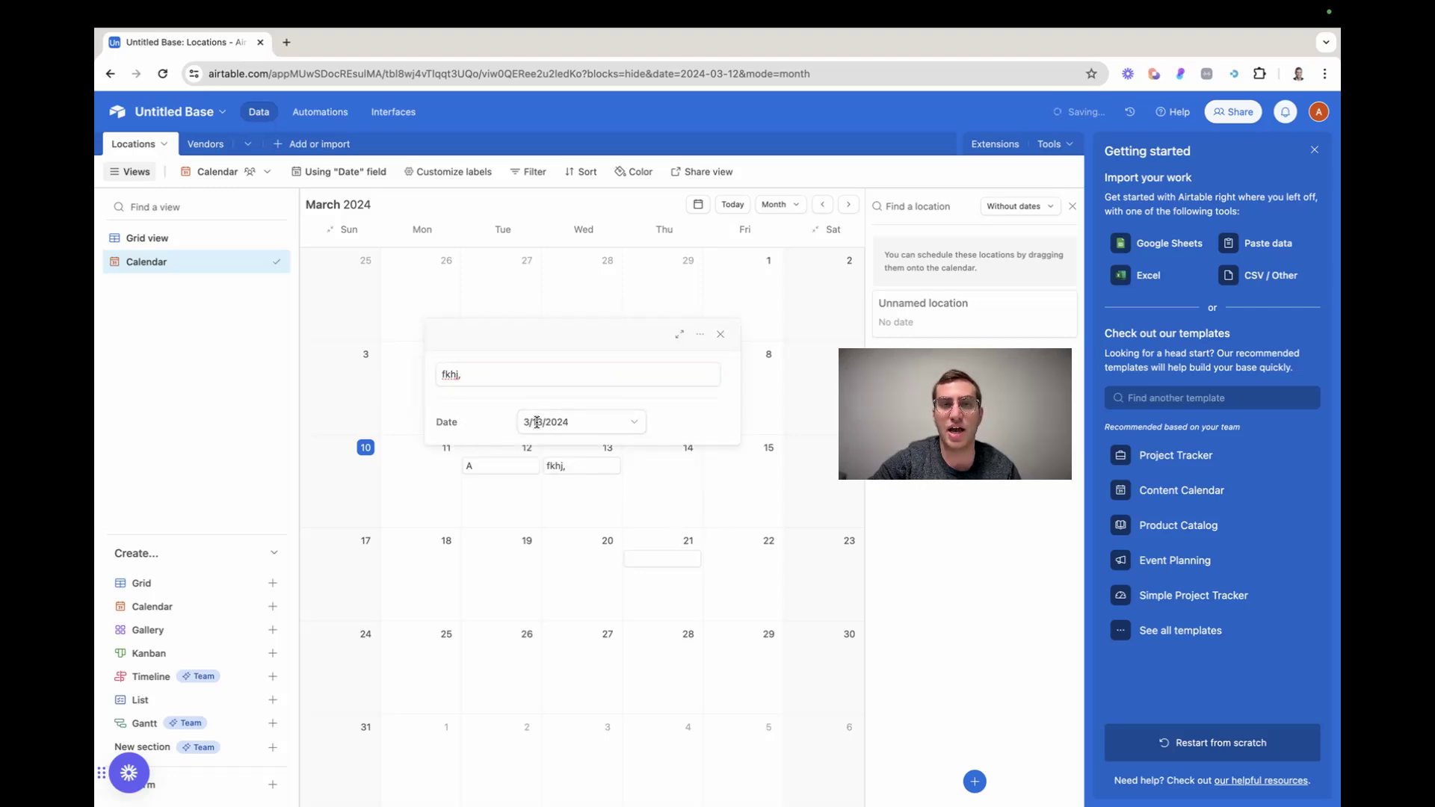
pyautogui.click(682, 335)
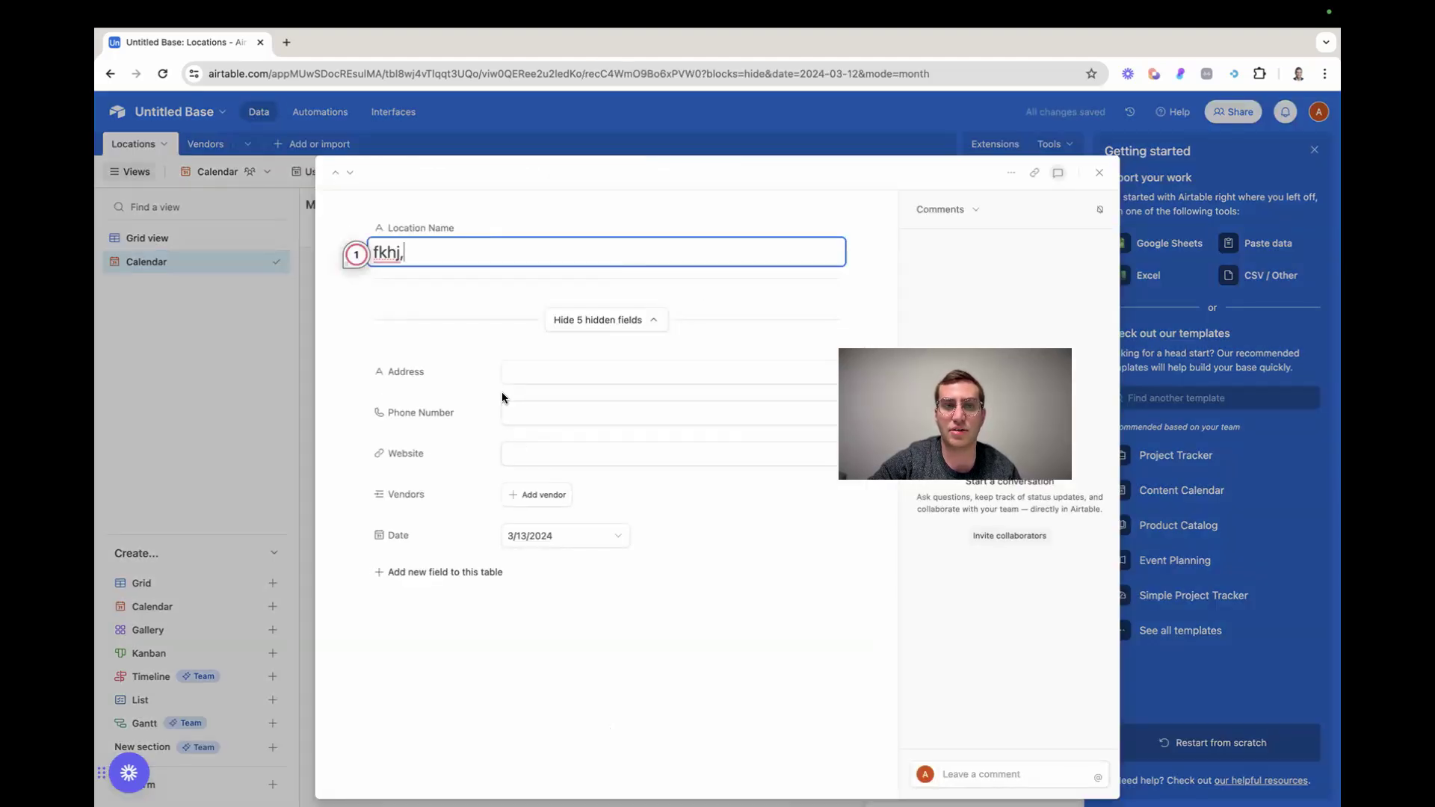
pyautogui.click(223, 357)
pyautogui.click(176, 237)
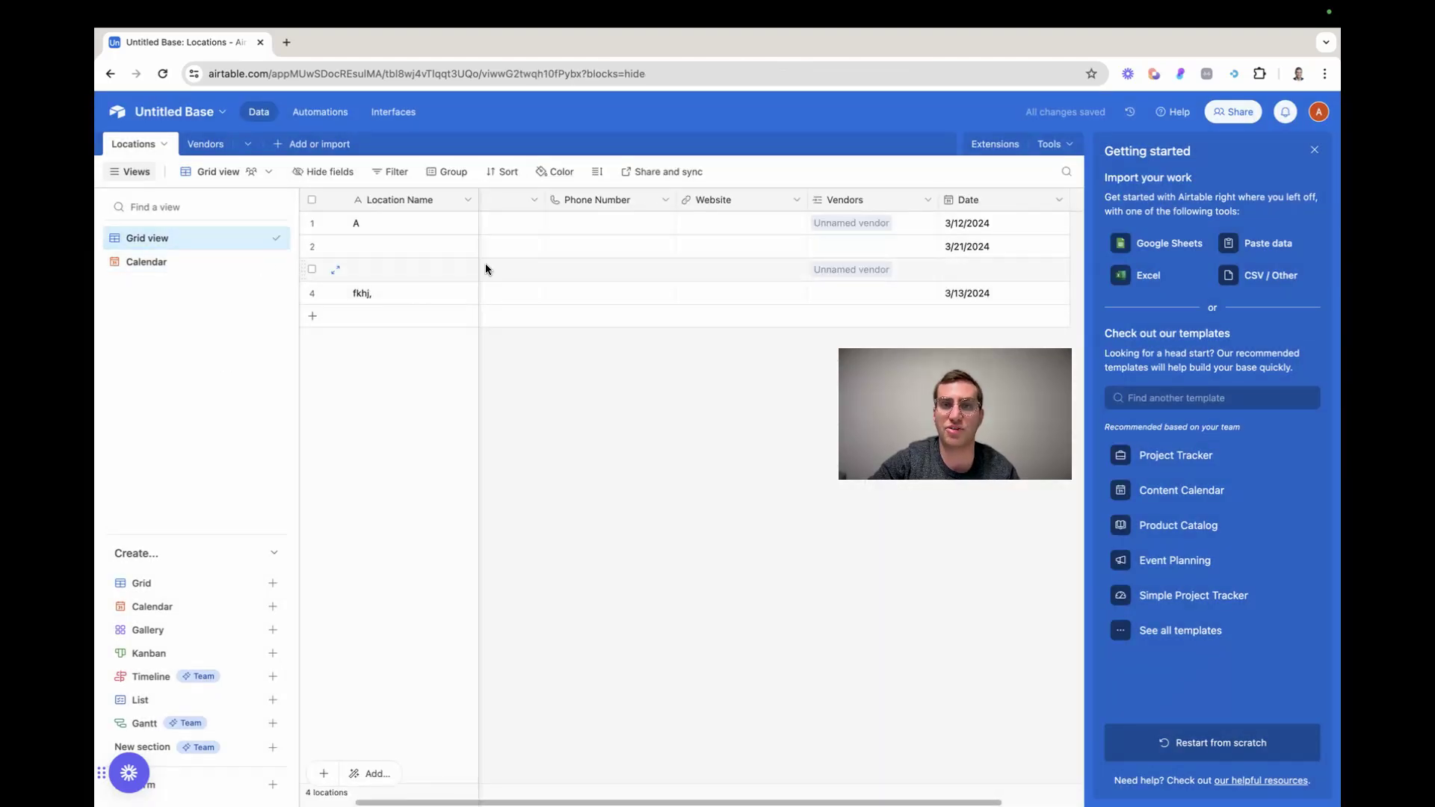
pyautogui.click(177, 270)
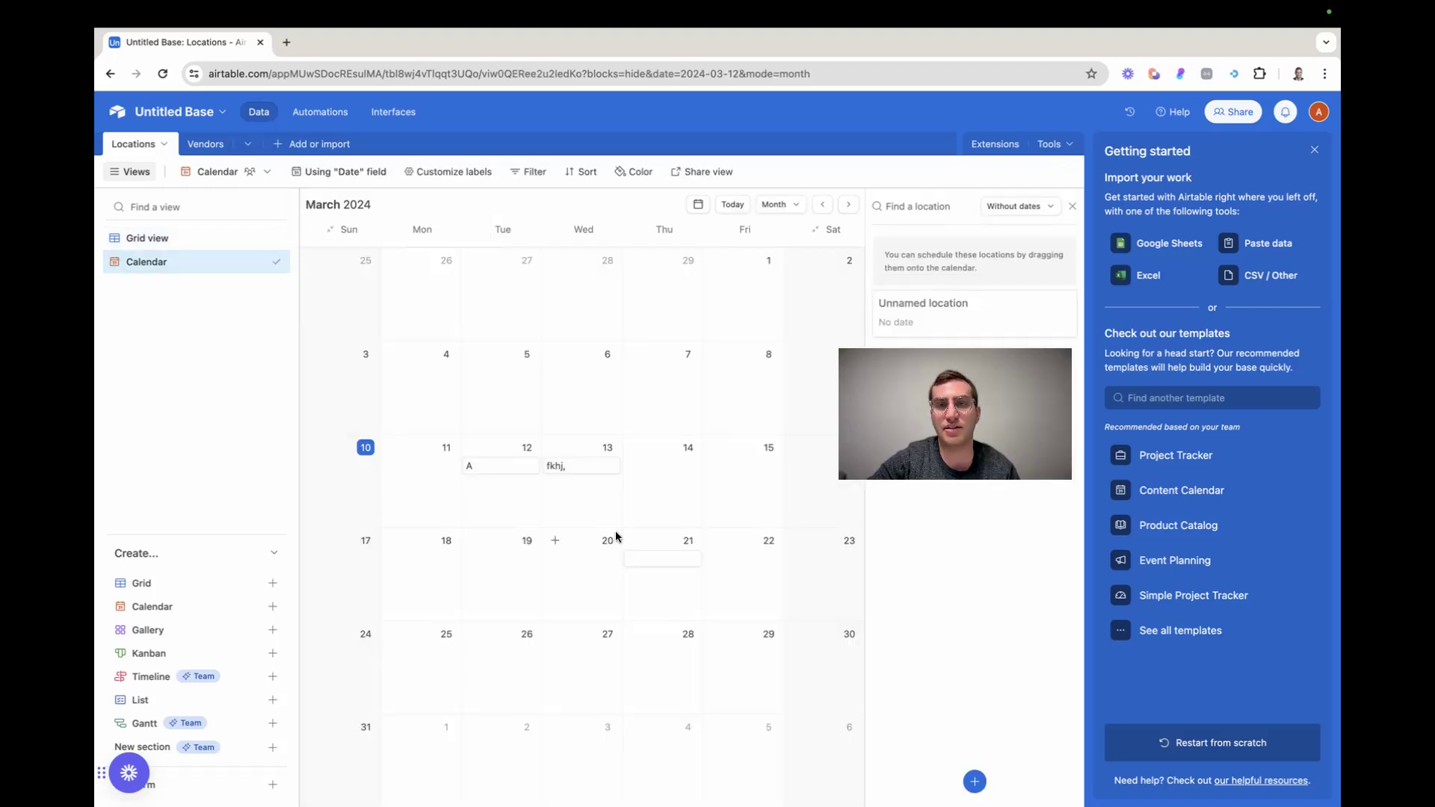